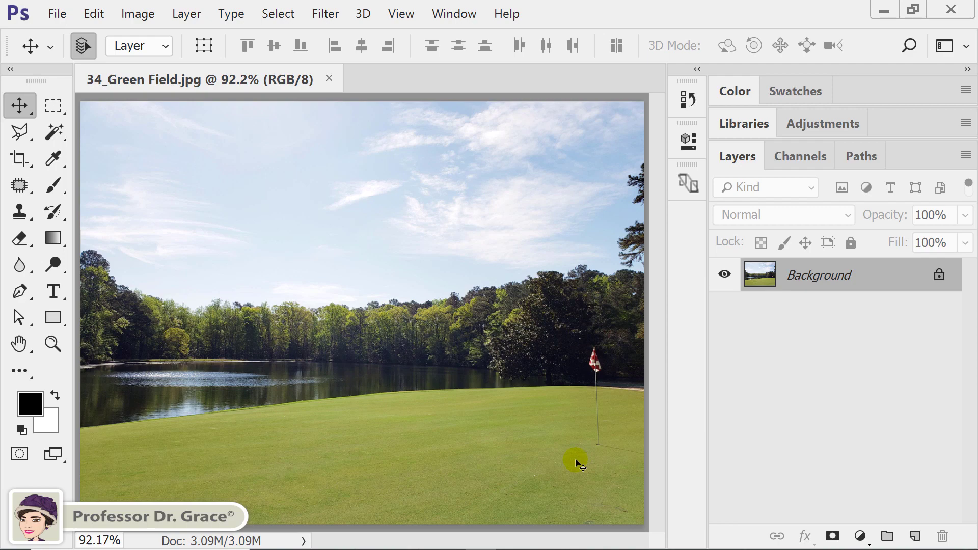
Step: Start a new document so the New Document settings appear over the green field photo
key("ctrl+n")
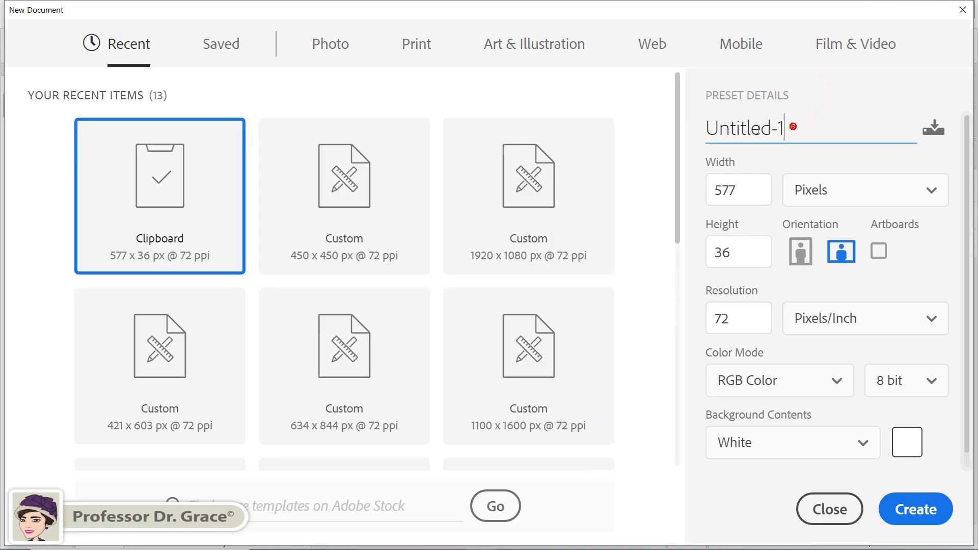
Step: Create a 450×450 pixel, 72 resolution document named Bubble, keeping Pixels as the unit
left_click_drag(794, 127, 660, 131)
type("Bubble")
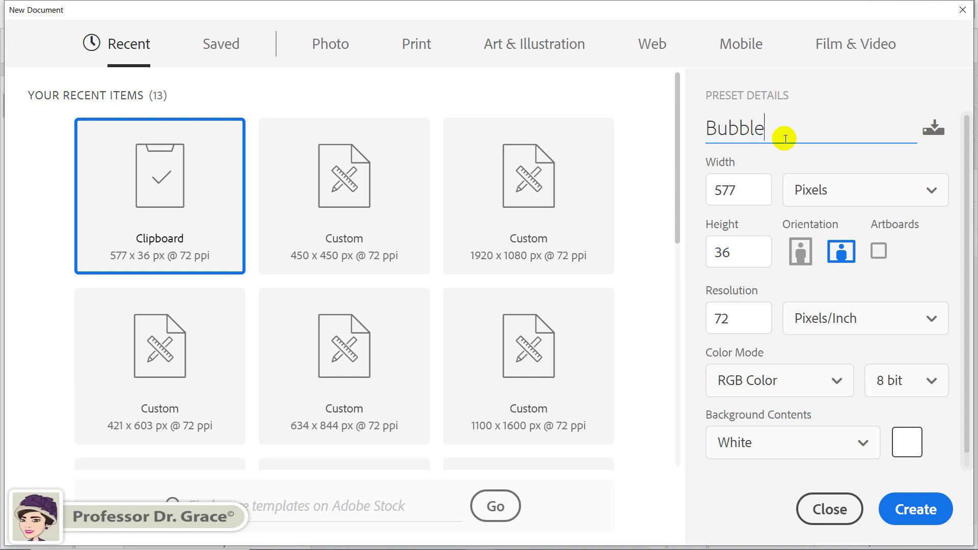
left_click(835, 191)
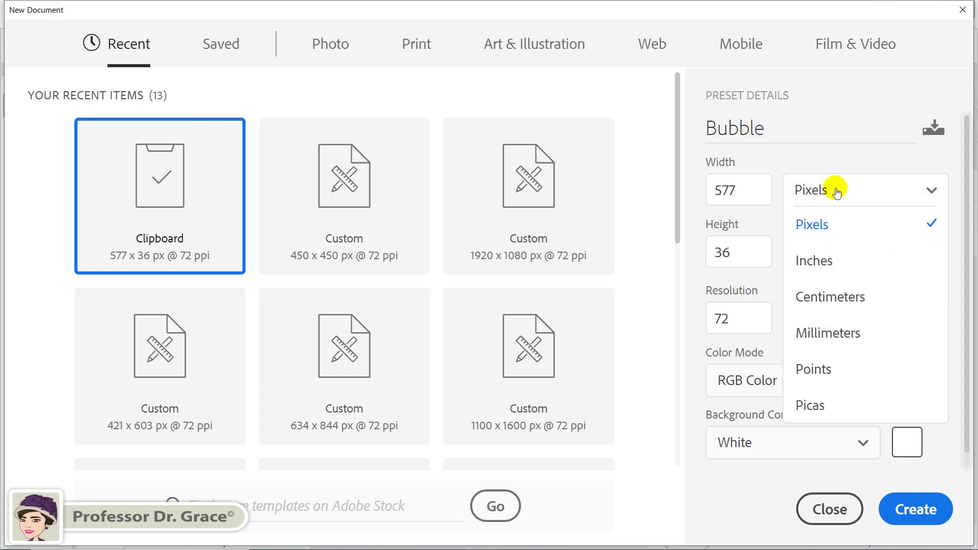
left_click(831, 226)
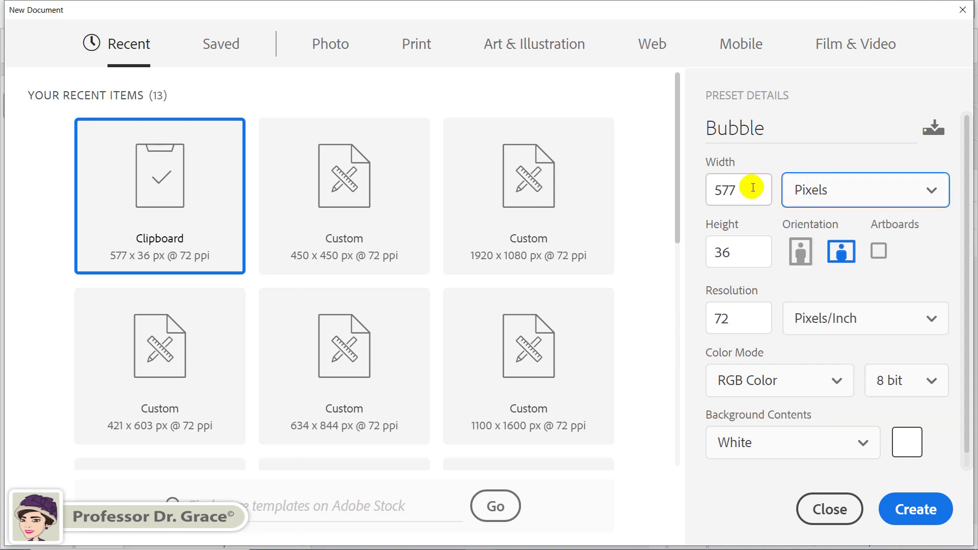
left_click_drag(753, 187, 702, 191)
type("45")
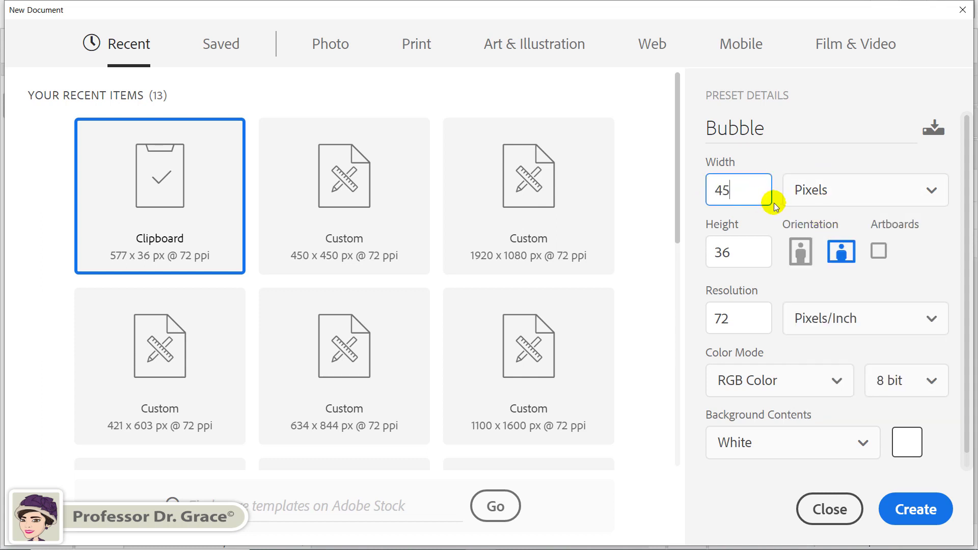
type("0")
key("Tab")
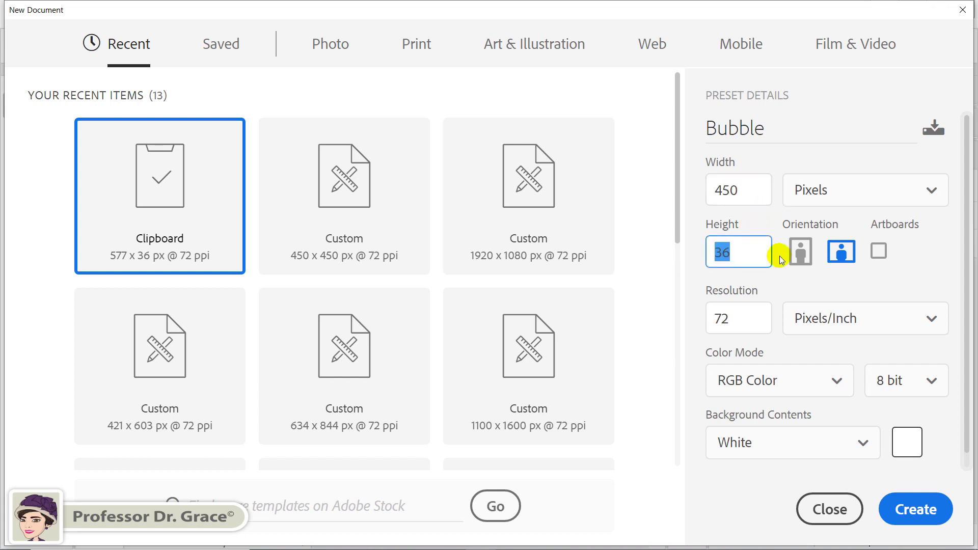
type("450")
key("Tab")
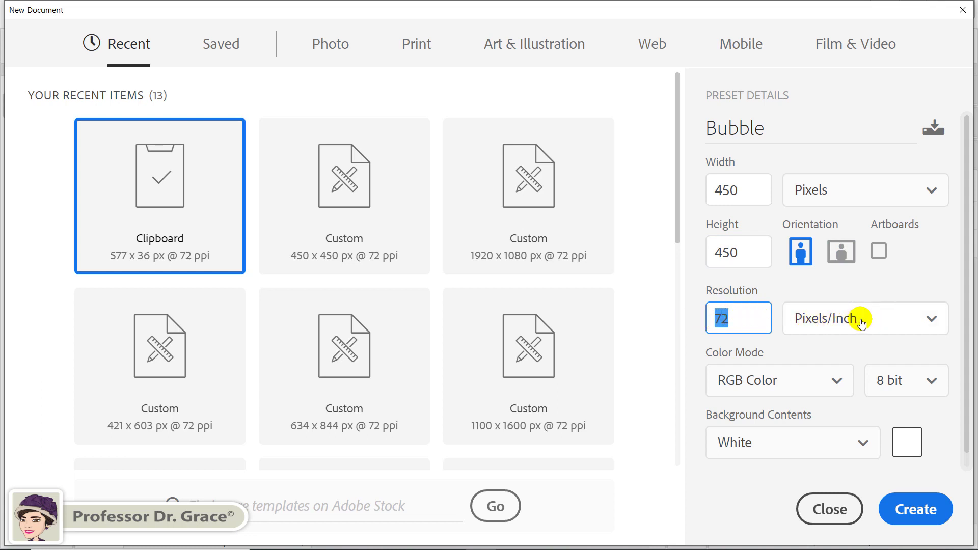
left_click(918, 506)
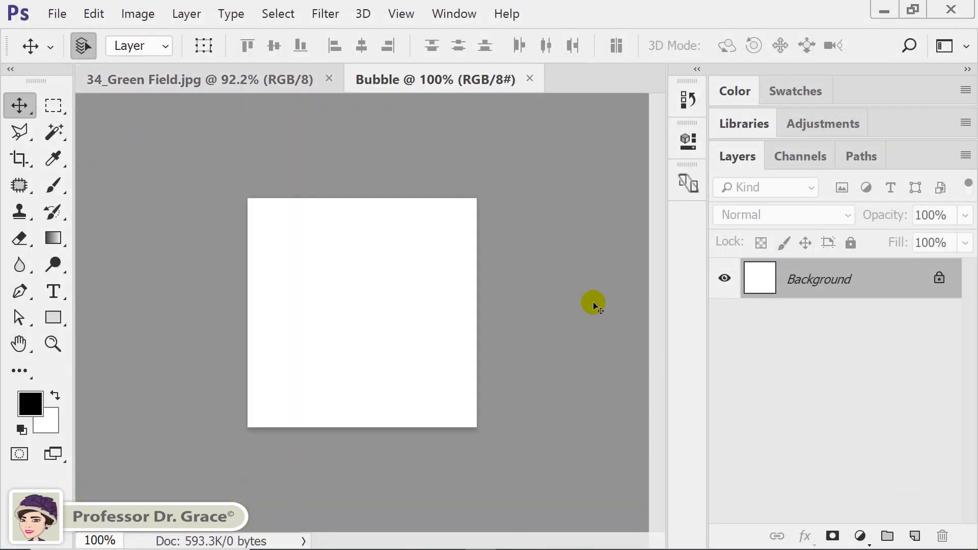
Step: Fit the Bubble canvas to the window and set the foreground colour to hex 616161
key("ctrl+0")
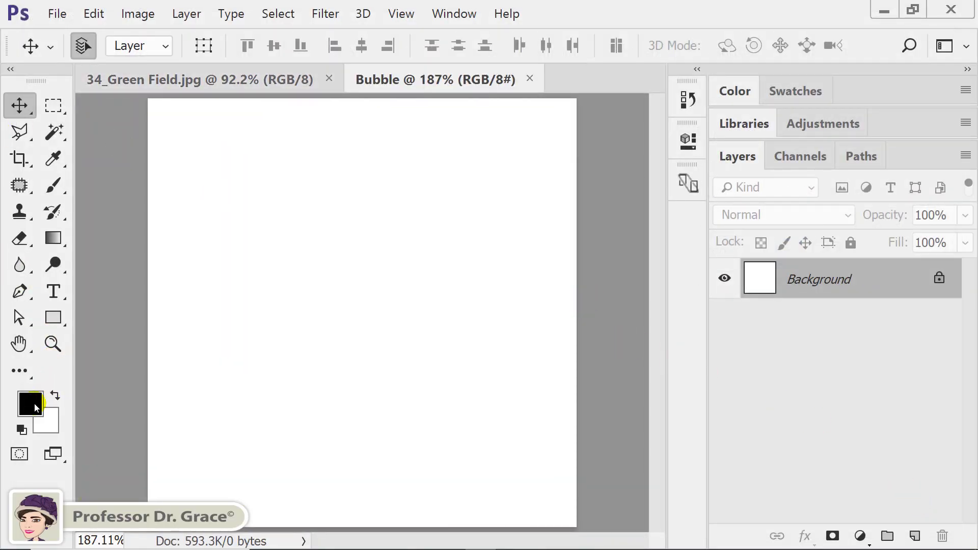
left_click(36, 407)
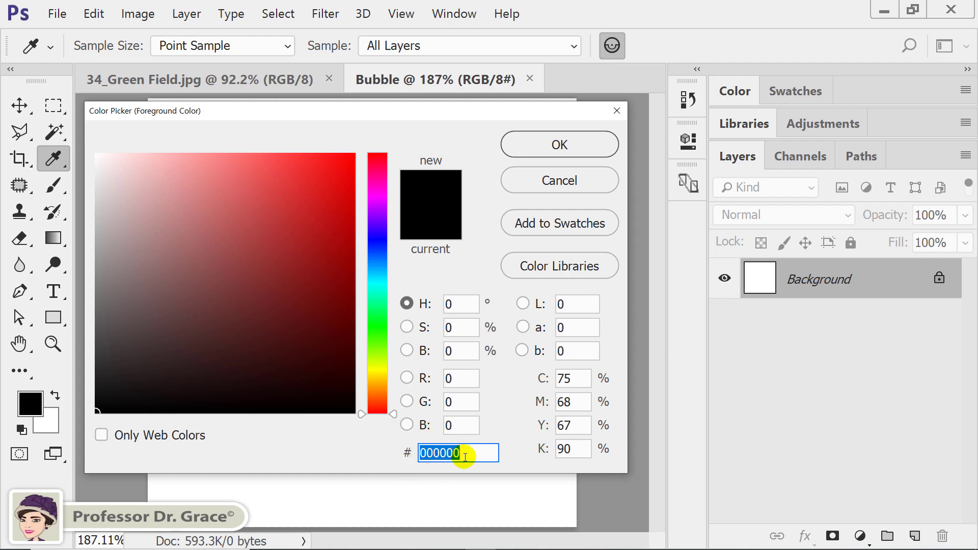
type("616")
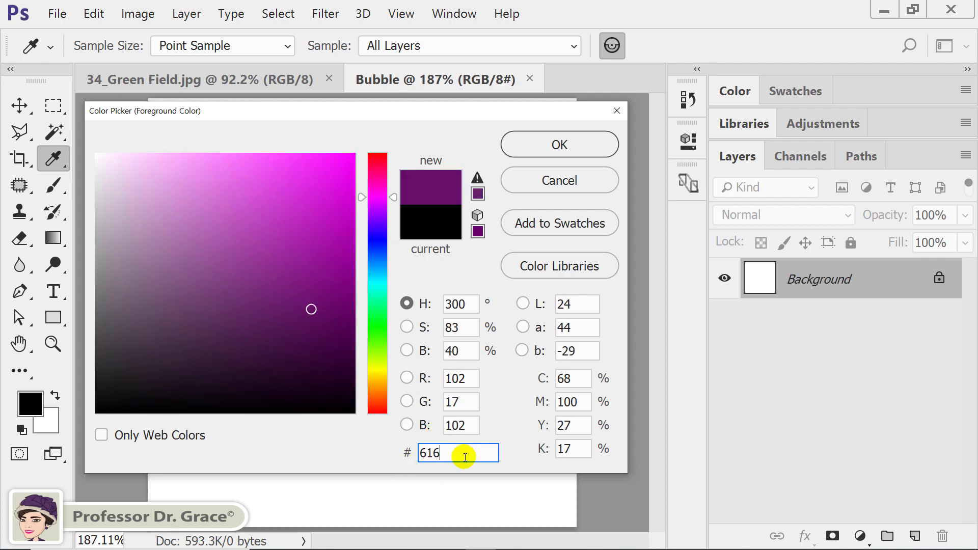
type("16")
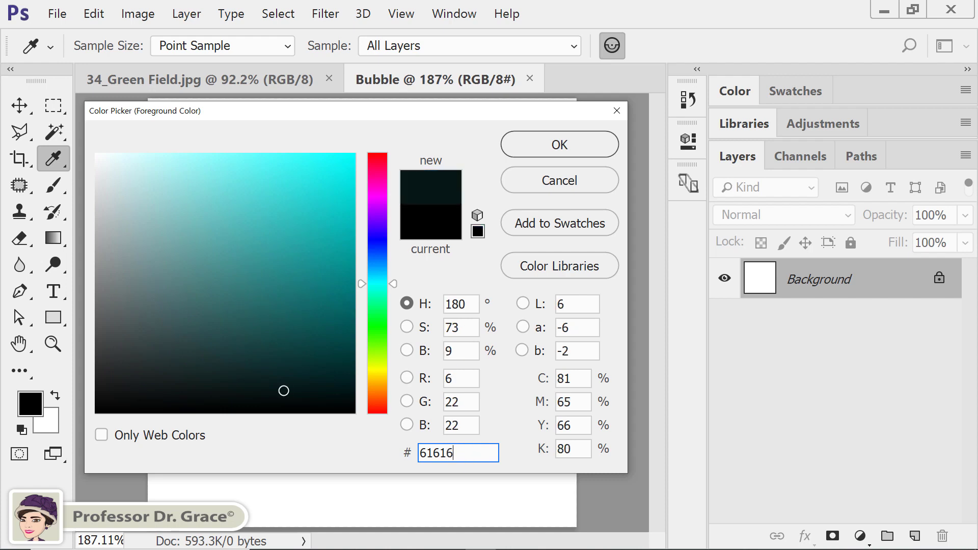
type("1")
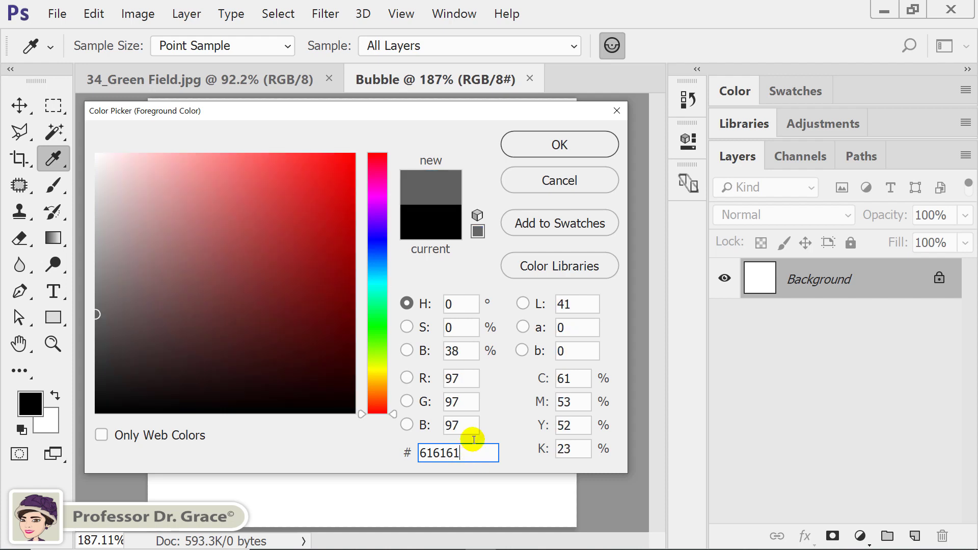
left_click(573, 150)
key("v")
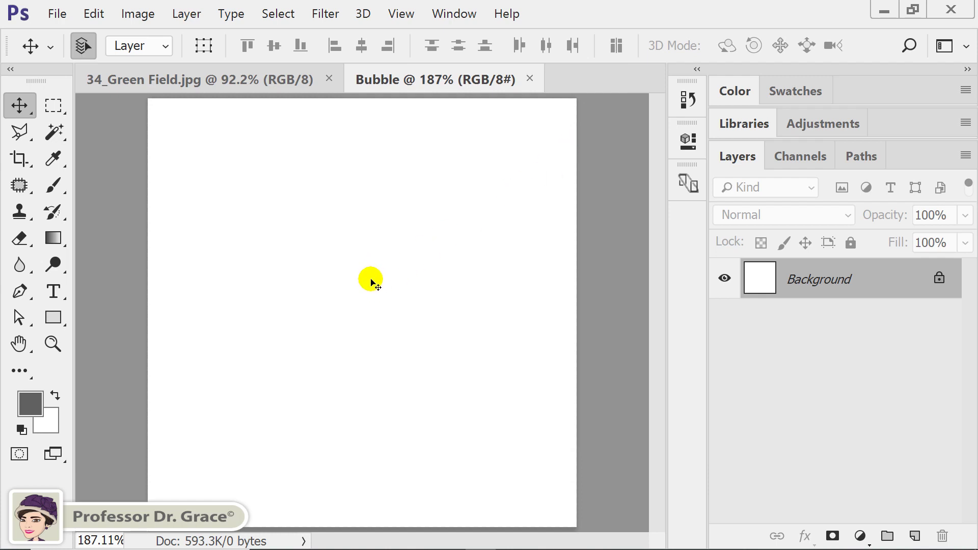
Step: Add an empty Layer 1 and choose the Elliptical Marquee Tool with 0 px feather
left_click(915, 534)
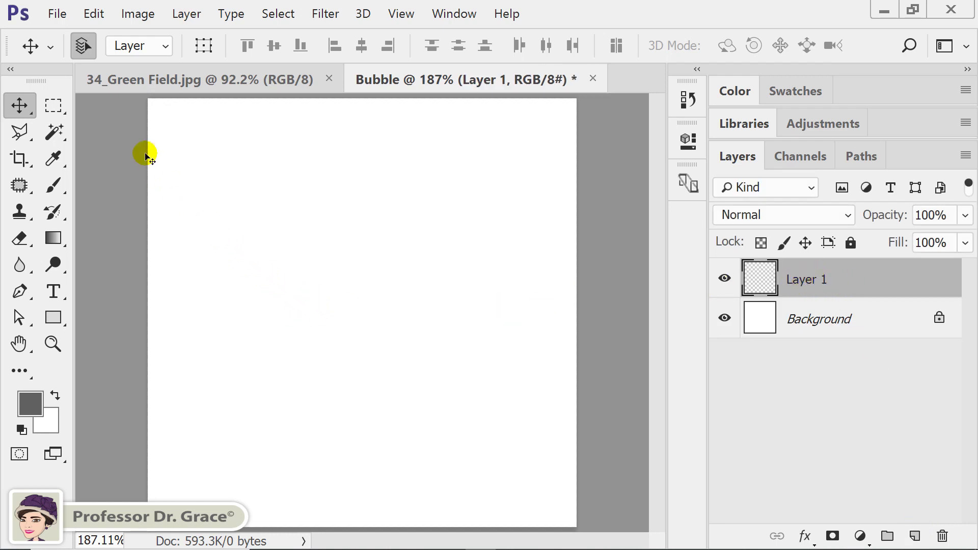
left_click(51, 108)
right_click(51, 108)
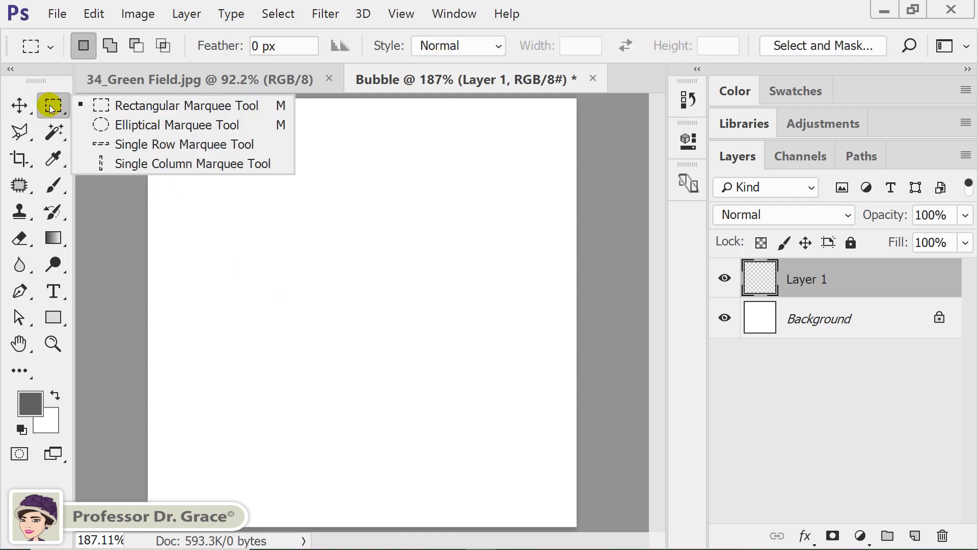
left_click(116, 128)
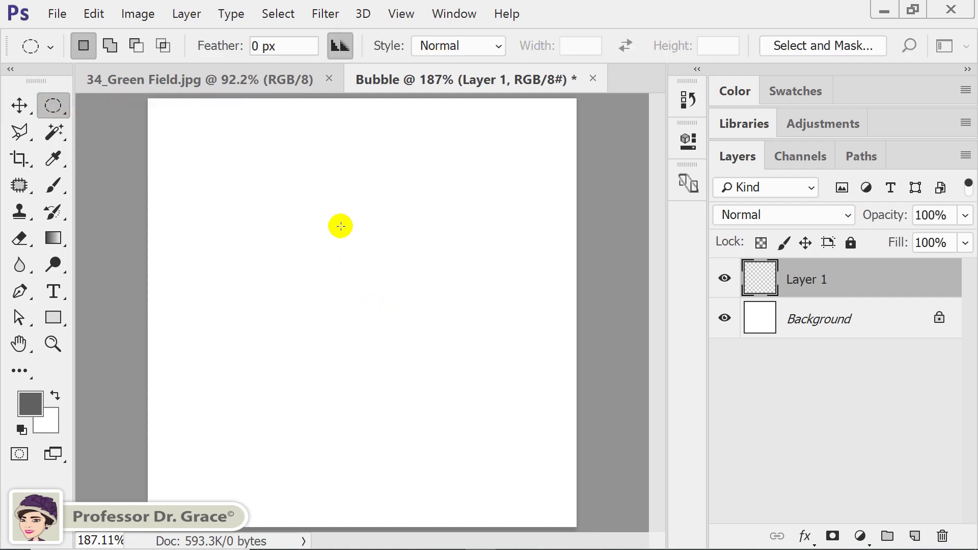
left_click(278, 46)
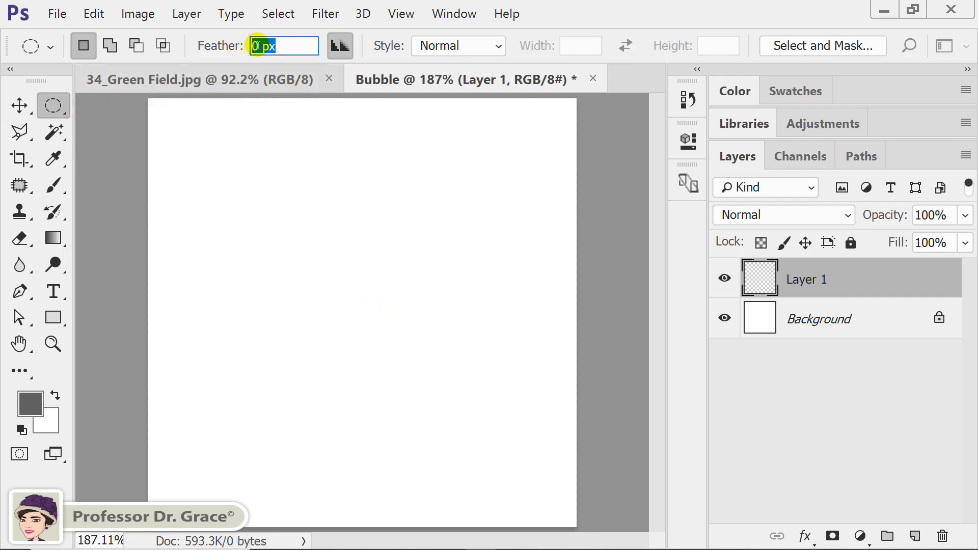
key("Return")
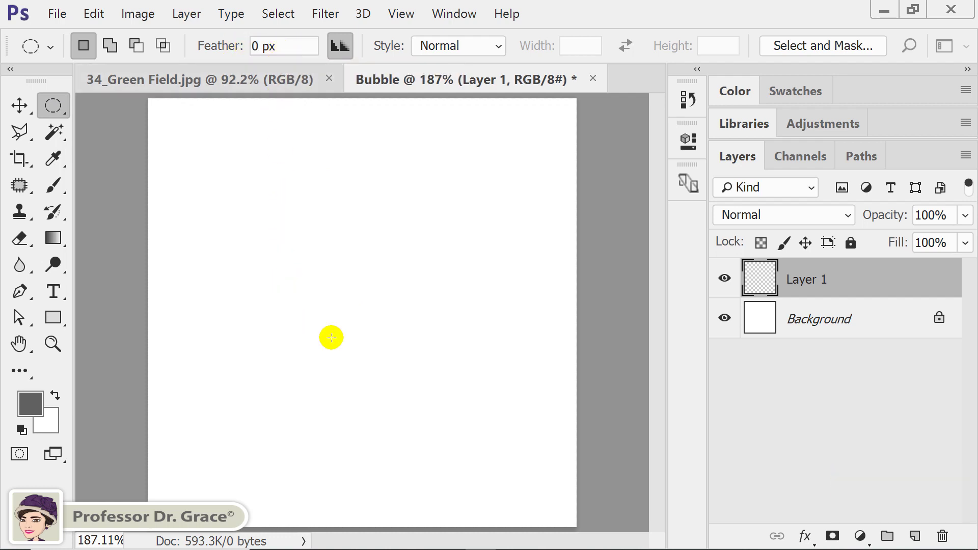
Step: Draw a roughly 347-pixel circular selection and nudge it near the canvas centre
key("shift")
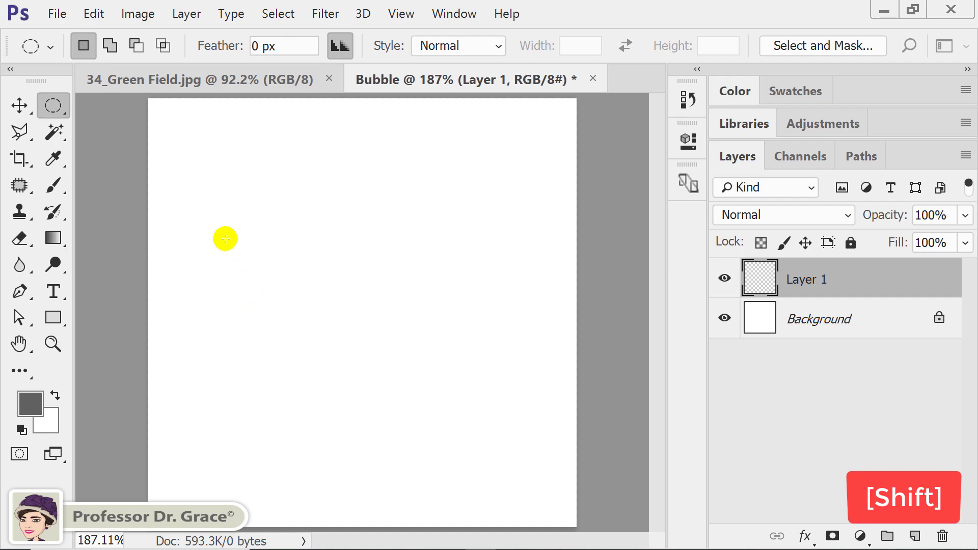
left_click_drag(201, 159, 530, 523)
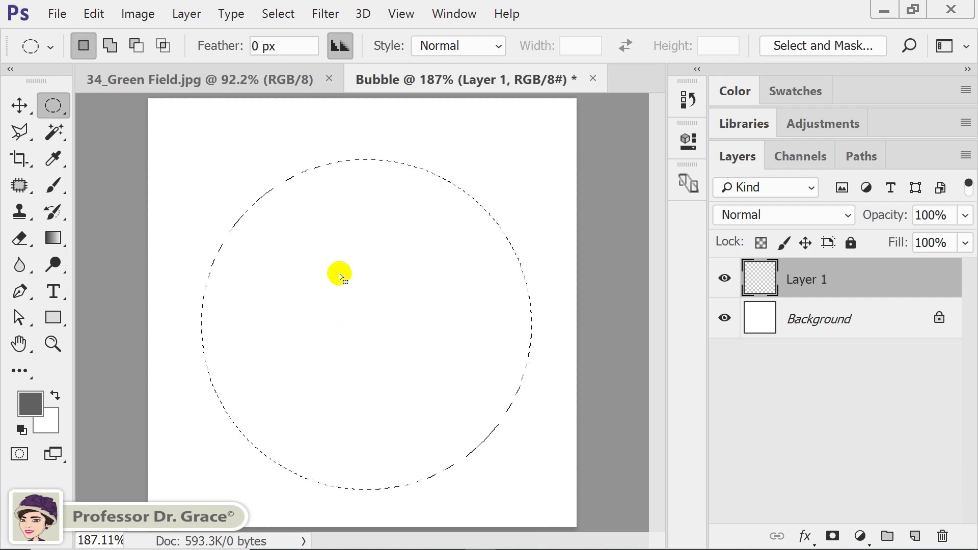
left_click_drag(385, 335, 383, 332)
Step: Select the Brush Tool with a soft round 150 px tip at 30% opacity
key("b")
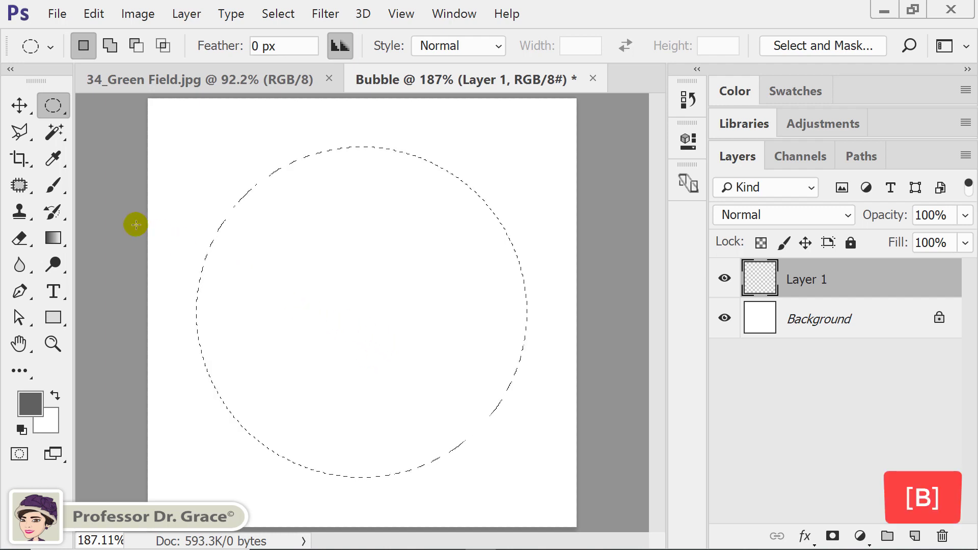
left_click(53, 185)
right_click(53, 186)
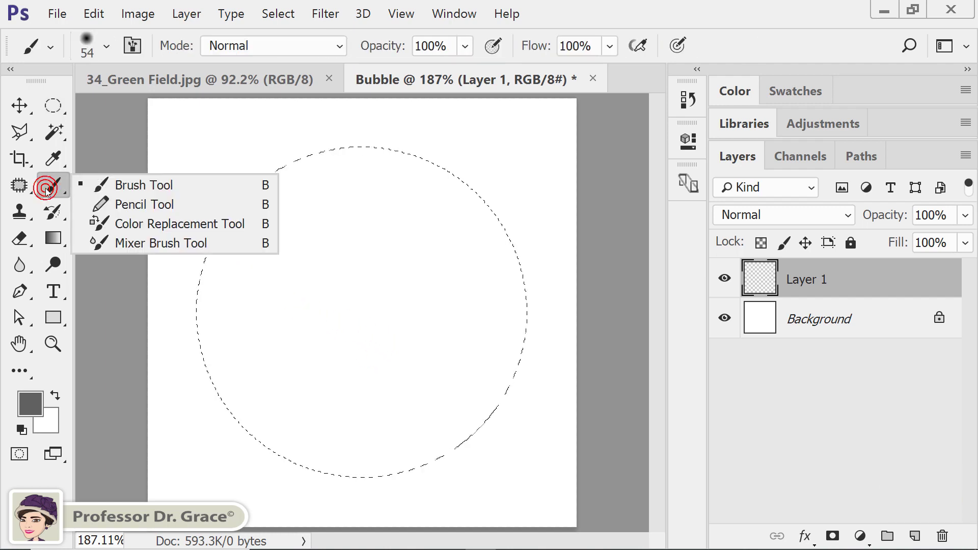
left_click(99, 188)
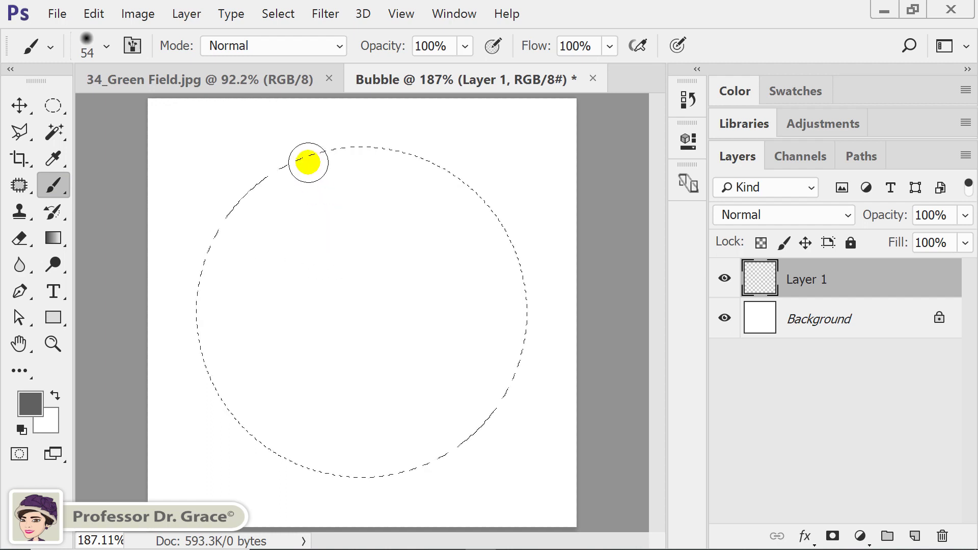
right_click(206, 146)
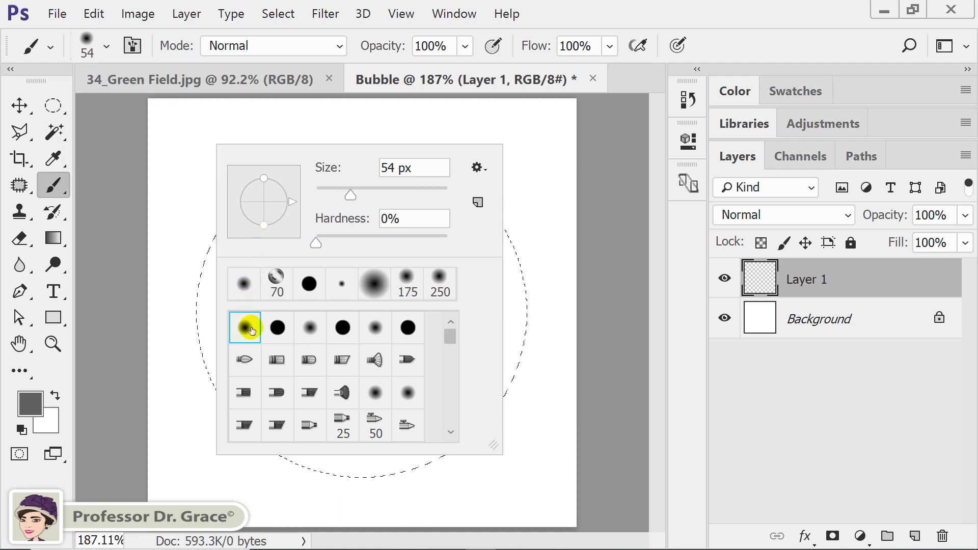
left_click(251, 330)
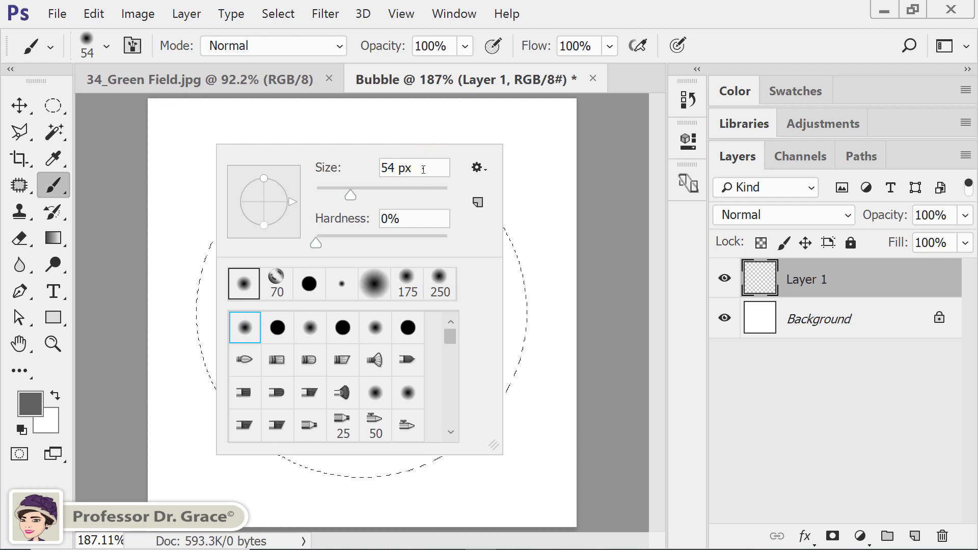
type("150")
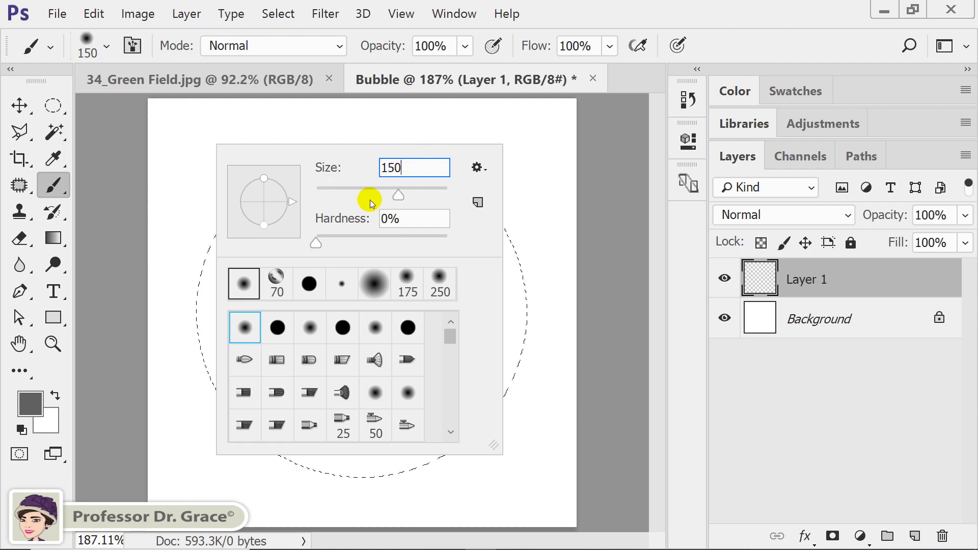
key("Return")
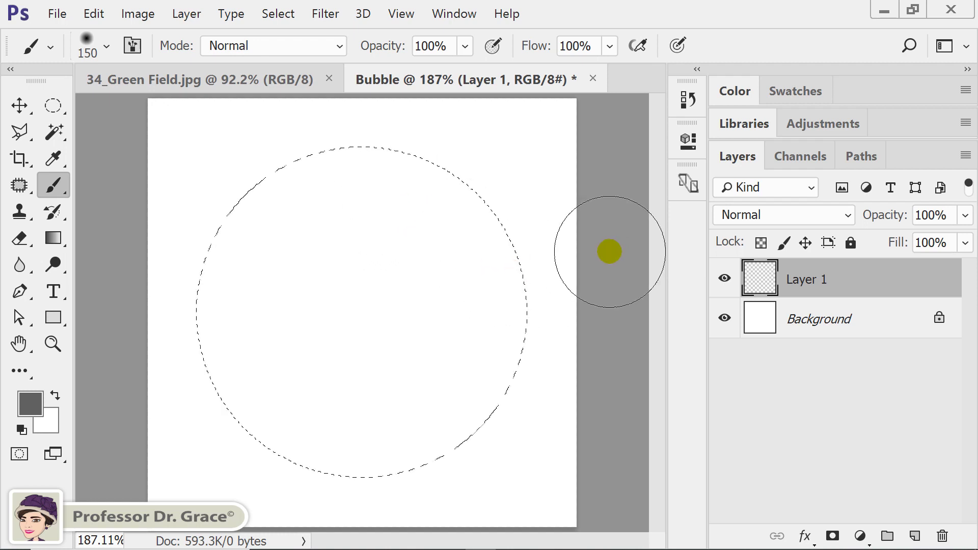
left_click(451, 45)
type("3")
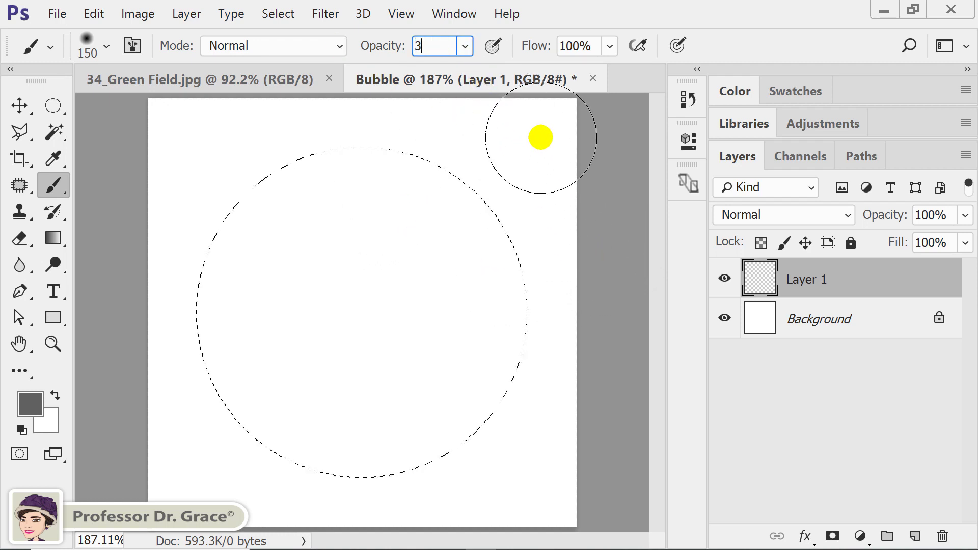
type("0")
key("Return")
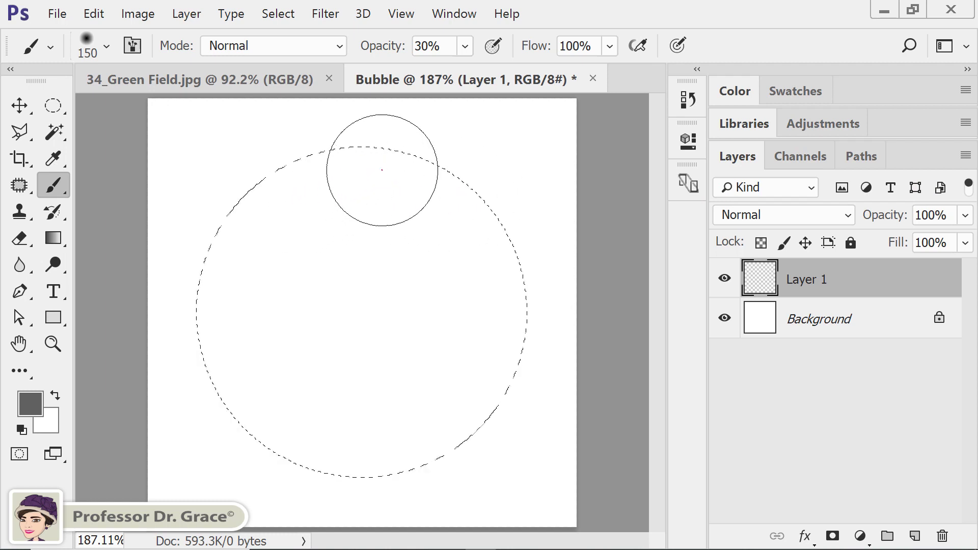
Step: Brush grey shading along the circle's top, right, left and bottom edges, leaving the centre white
mouse_move(366, 184)
left_mouse_down()
mouse_move(481, 201)
mouse_move(515, 294)
mouse_move(493, 212)
mouse_move(438, 155)
mouse_move(399, 144)
mouse_move(495, 251)
mouse_move(514, 243)
left_mouse_up()
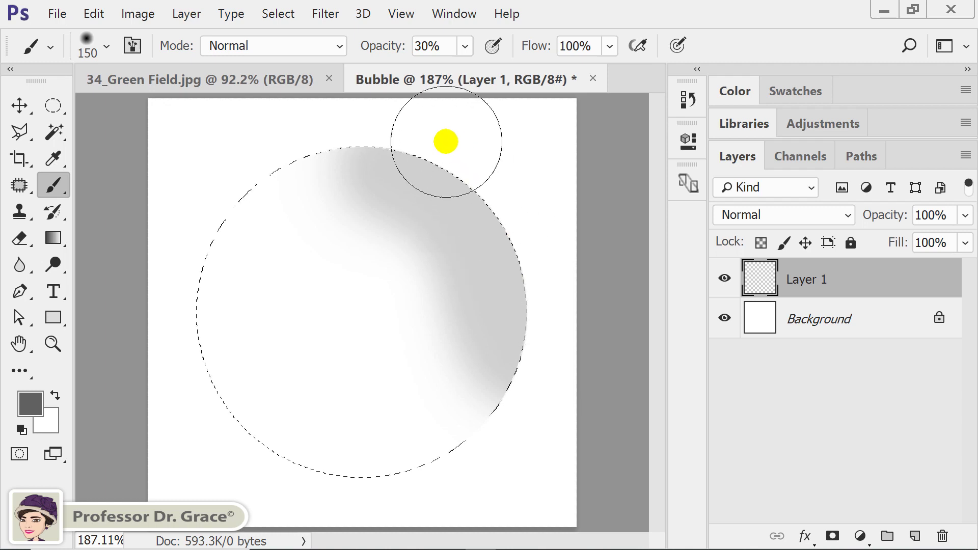
mouse_move(487, 159)
left_mouse_down()
mouse_move(535, 273)
mouse_move(507, 182)
mouse_move(442, 140)
mouse_move(543, 298)
mouse_move(528, 292)
mouse_move(458, 126)
mouse_move(539, 234)
mouse_move(522, 202)
mouse_move(537, 220)
left_mouse_up()
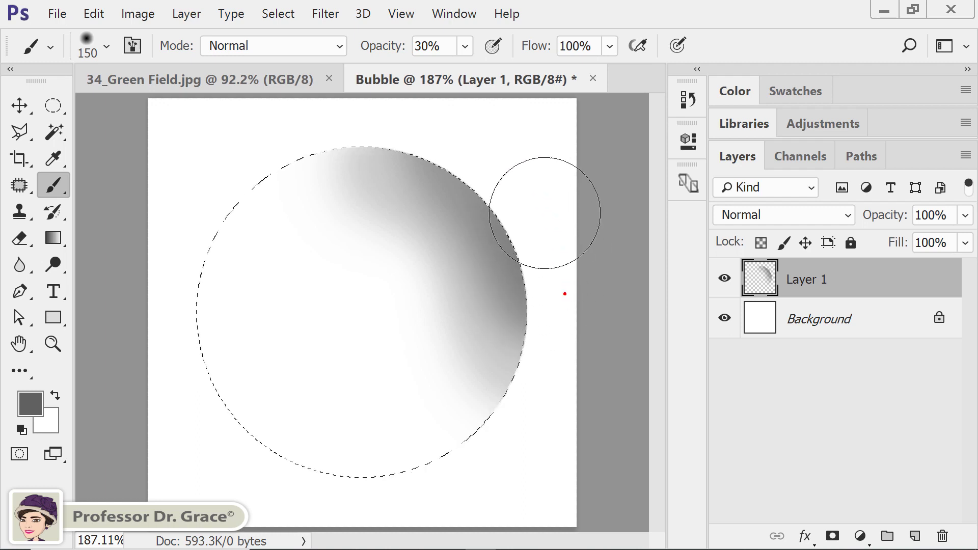
mouse_move(492, 151)
left_mouse_down()
mouse_move(432, 126)
mouse_move(540, 222)
mouse_move(509, 240)
mouse_move(491, 188)
left_mouse_up()
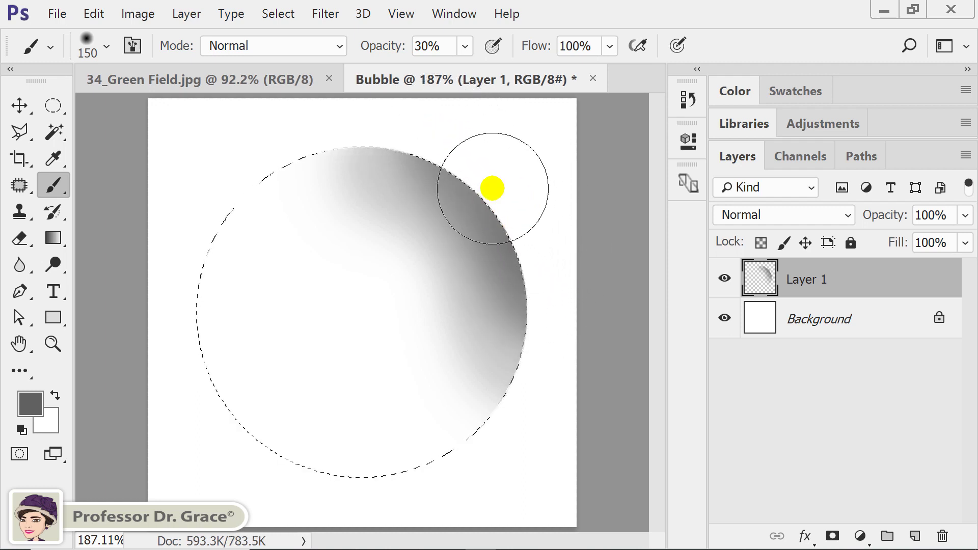
mouse_move(446, 135)
left_mouse_down()
mouse_move(433, 135)
mouse_move(275, 319)
mouse_move(212, 337)
mouse_move(208, 300)
mouse_move(270, 432)
mouse_move(414, 461)
mouse_move(214, 385)
mouse_move(199, 284)
mouse_move(212, 260)
left_mouse_up()
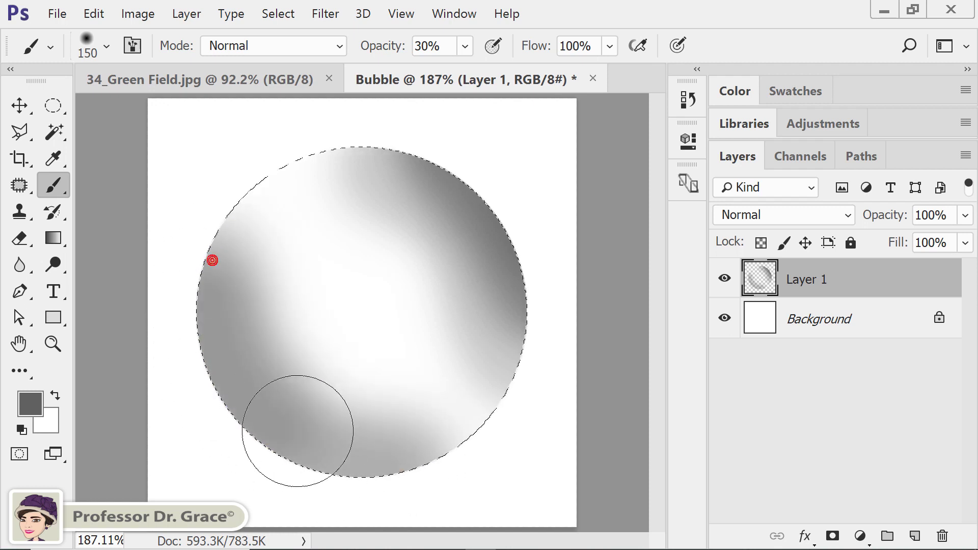
mouse_move(298, 431)
left_mouse_down()
mouse_move(391, 447)
mouse_move(356, 491)
left_mouse_up()
left_click_drag(227, 437, 177, 333)
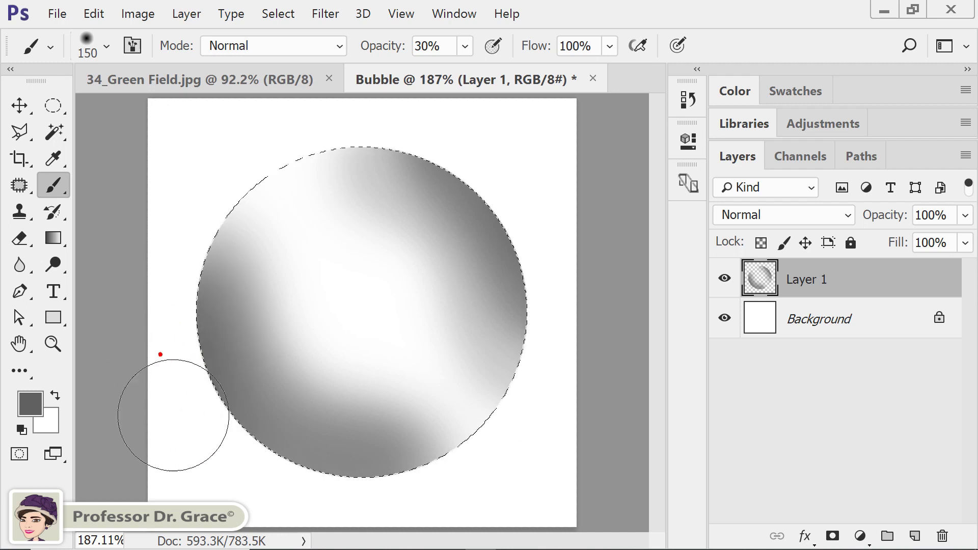
left_click(305, 488)
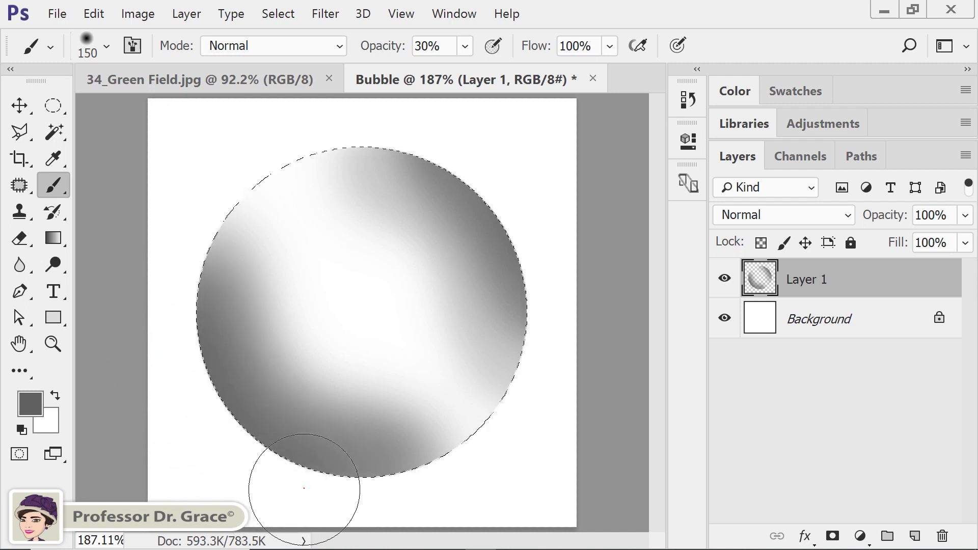
mouse_move(304, 488)
left_mouse_down()
mouse_move(328, 484)
mouse_move(345, 497)
mouse_move(404, 484)
mouse_move(298, 488)
mouse_move(207, 436)
mouse_move(162, 314)
mouse_move(166, 382)
left_mouse_up()
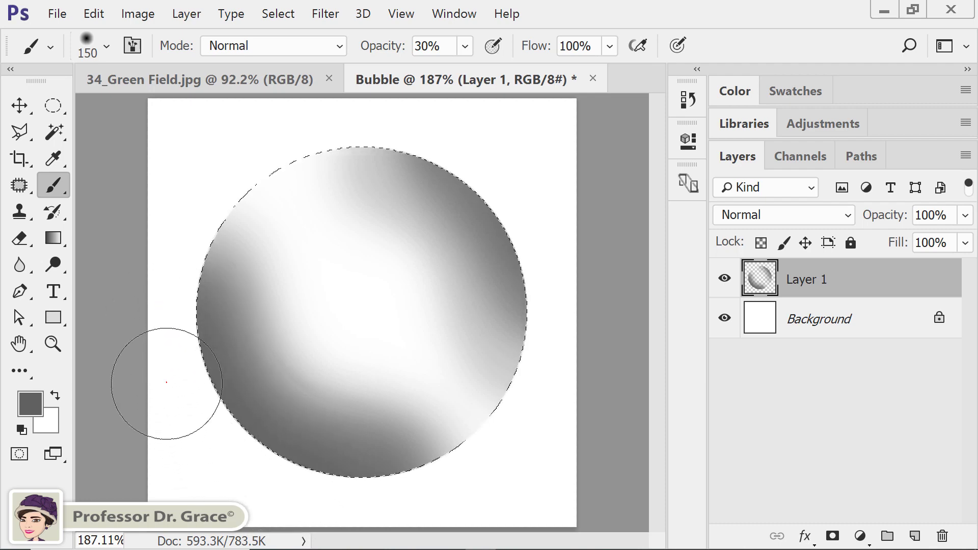
mouse_move(239, 469)
left_mouse_down()
mouse_move(302, 492)
mouse_move(257, 418)
mouse_move(186, 350)
mouse_move(175, 316)
mouse_move(249, 460)
mouse_move(244, 439)
left_mouse_up()
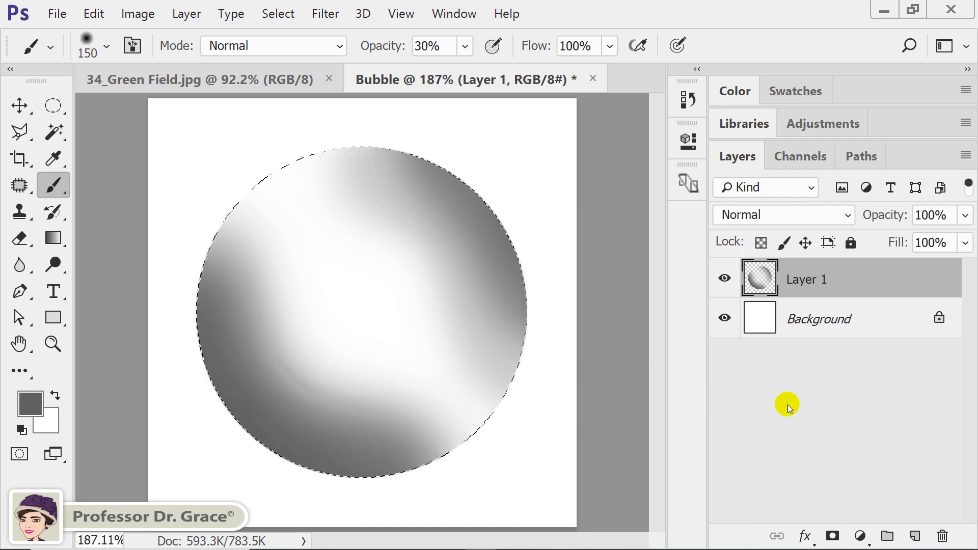
Step: On a new Layer 2, stroke the circular selection with a 1 px grey outline
left_click(916, 536)
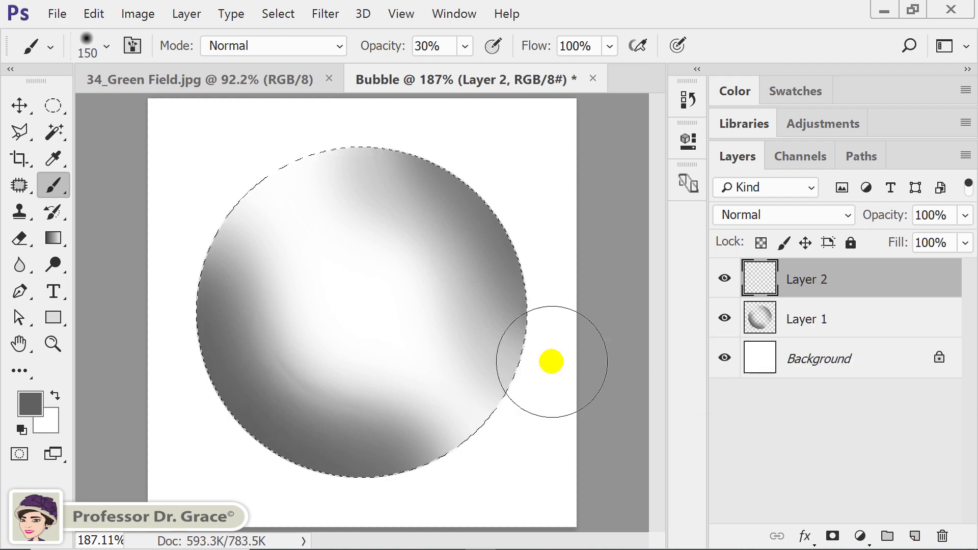
left_click(54, 106)
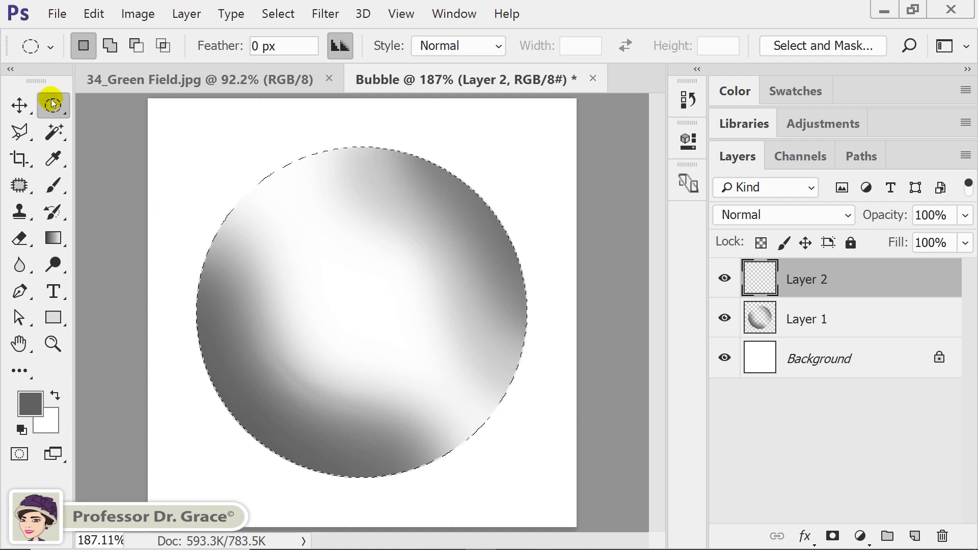
right_click(266, 185)
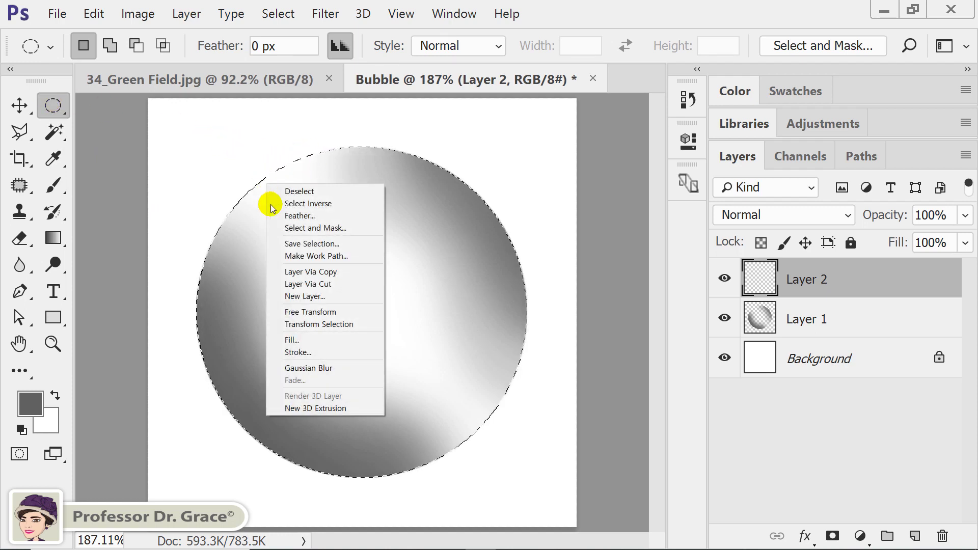
left_click(320, 352)
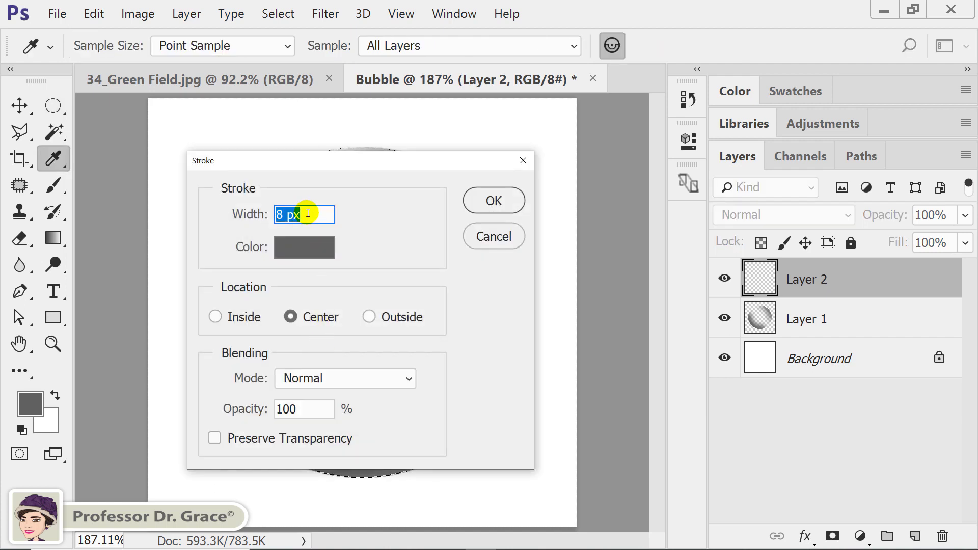
type("1")
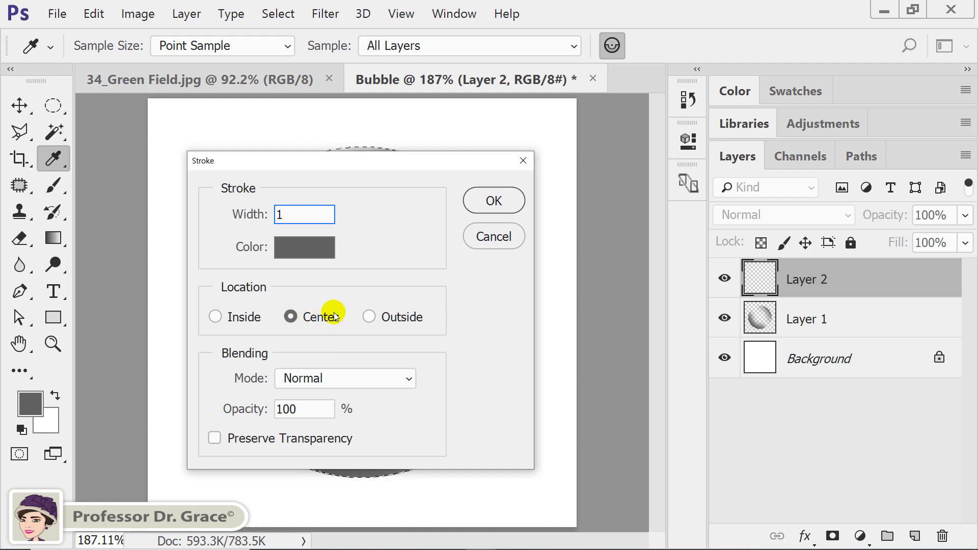
left_click(483, 204)
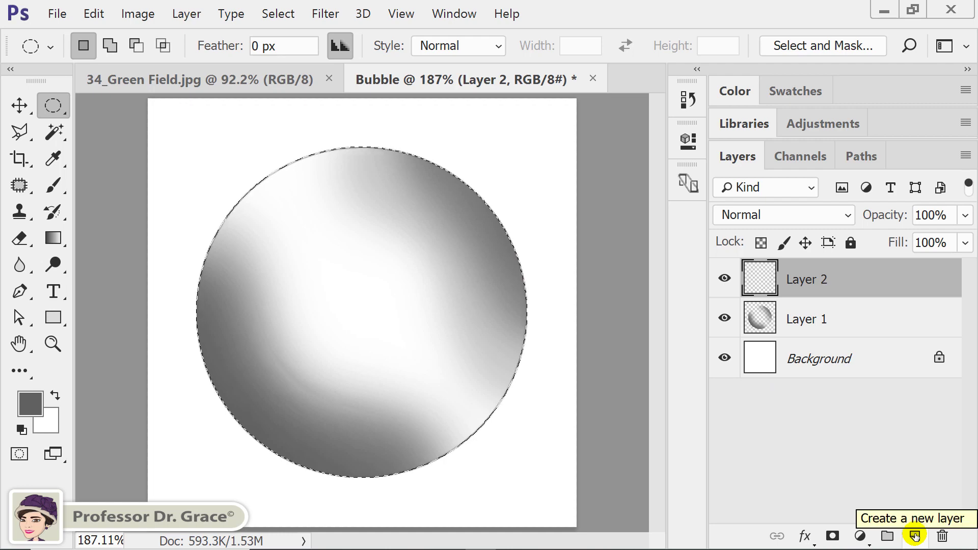
Step: On a new Layer 3, stroke the circle with an 8 px grey ring, then deselect
left_click(915, 536)
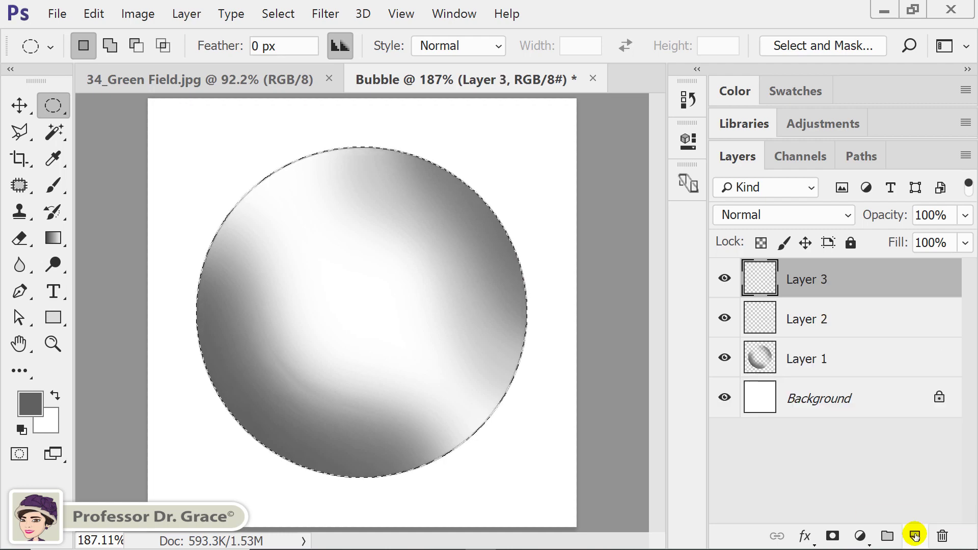
right_click(285, 201)
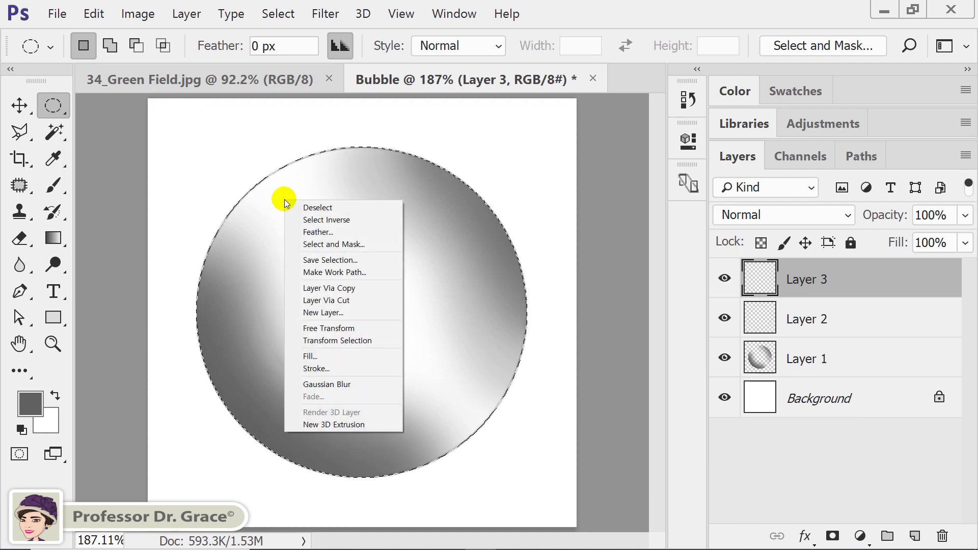
left_click(351, 367)
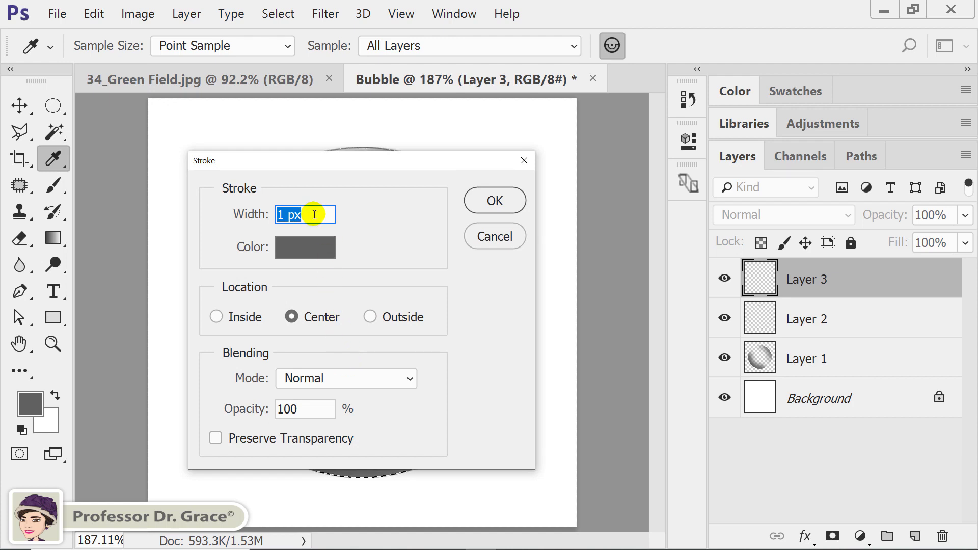
type("8")
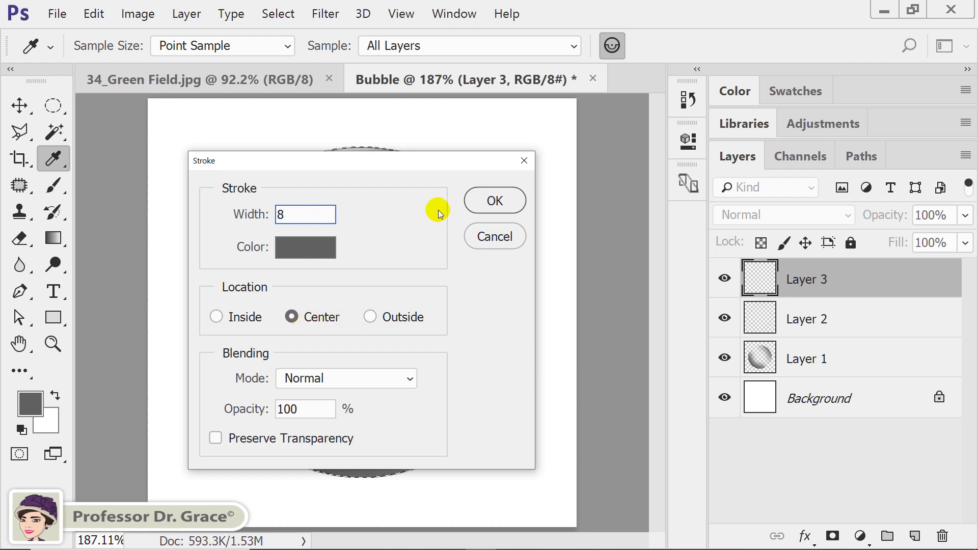
left_click(495, 201)
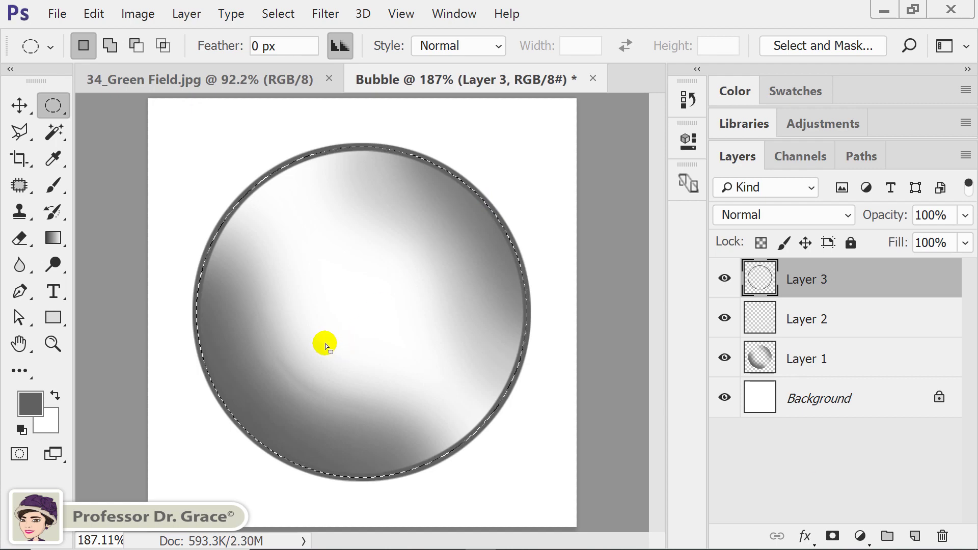
key("ctrl+d")
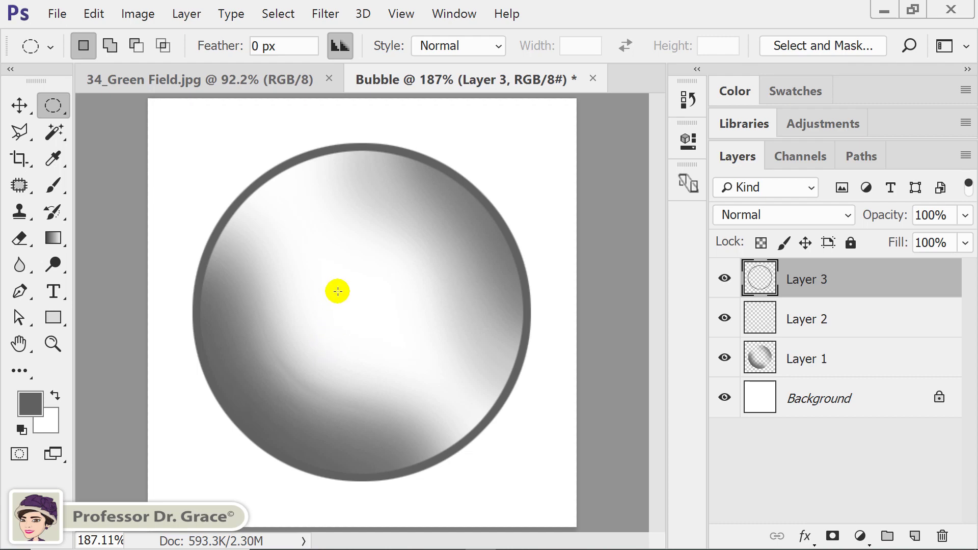
Step: Apply an 8-pixel Gaussian Blur to the thick ring on Layer 3
left_click(325, 14)
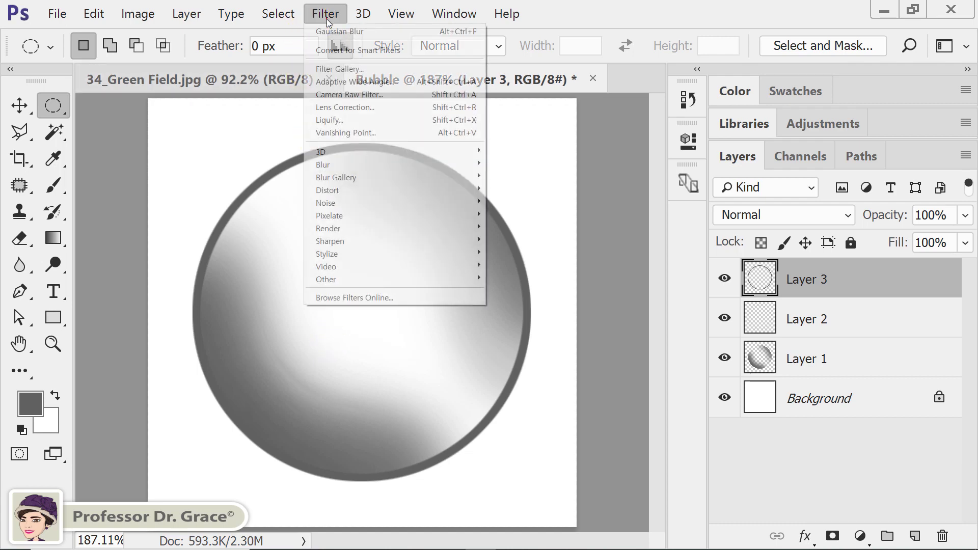
mouse_move(359, 164)
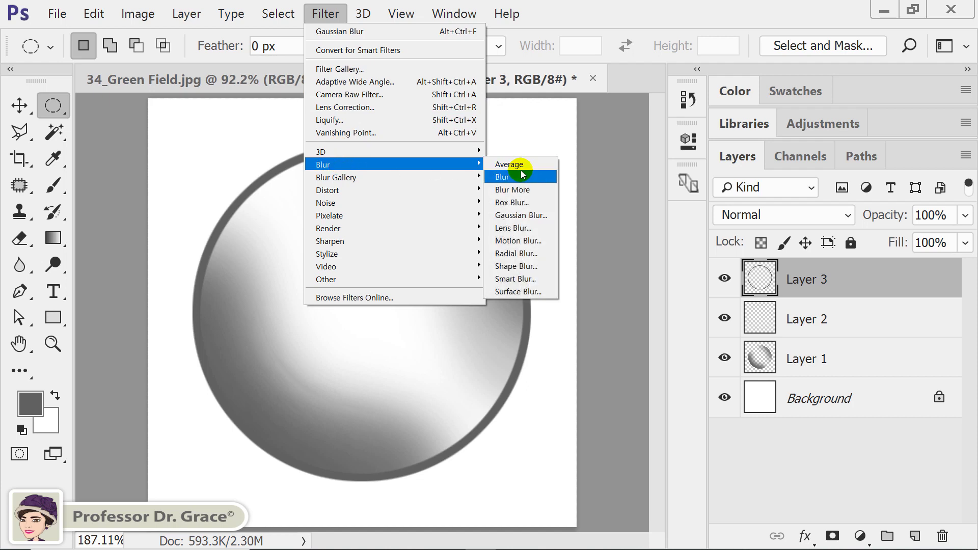
left_click(531, 216)
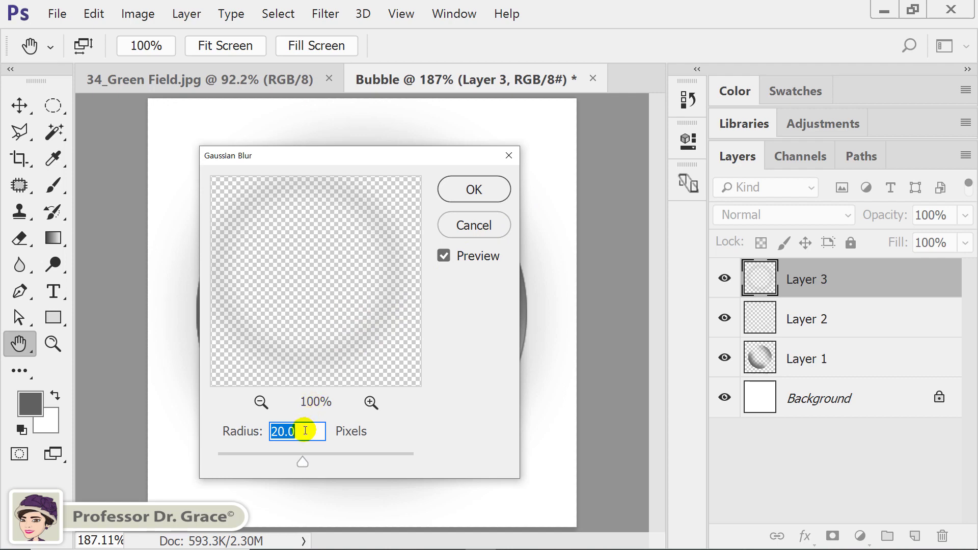
type("8")
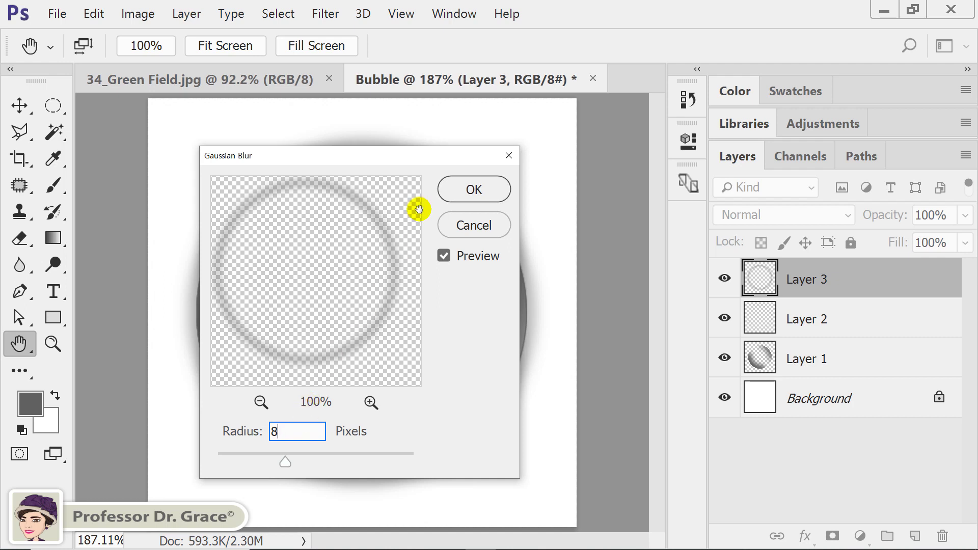
left_click(460, 192)
key("m")
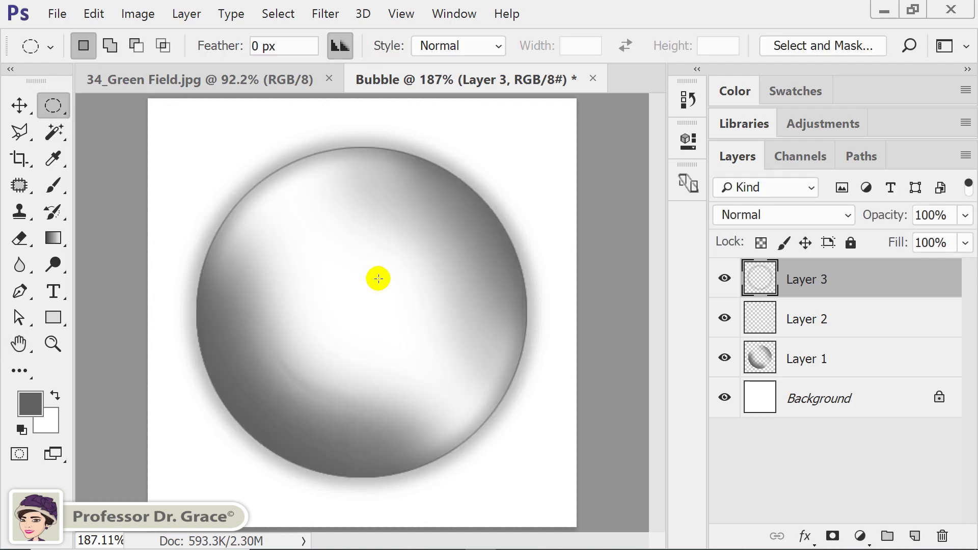
Step: Free Transform the blurred ring, scaling it proportionally from its centre to about 90%
left_click(87, 14)
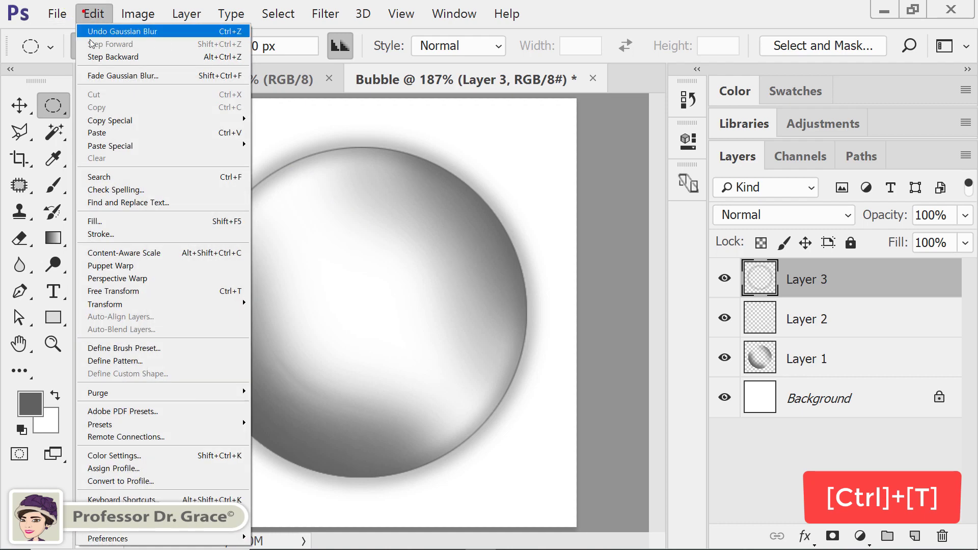
left_click(164, 292)
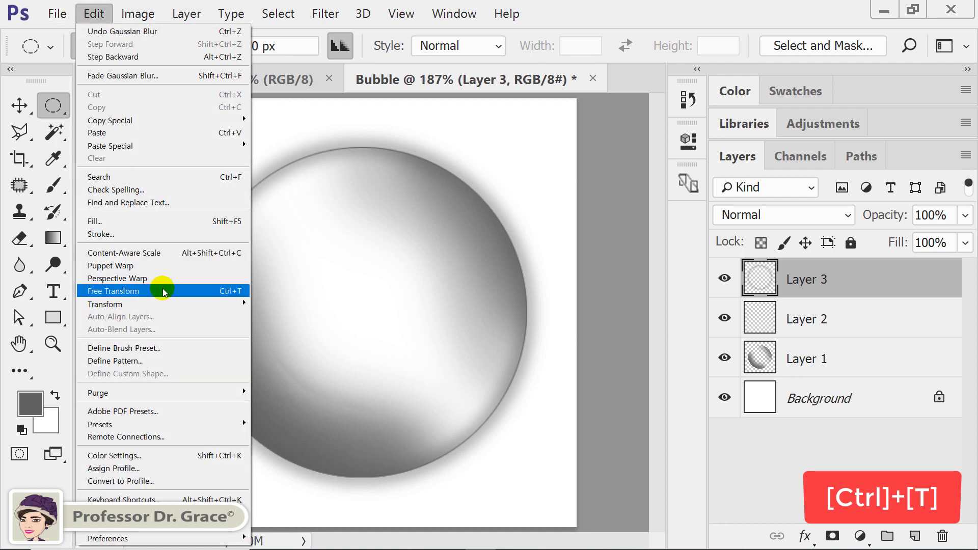
left_click(226, 292)
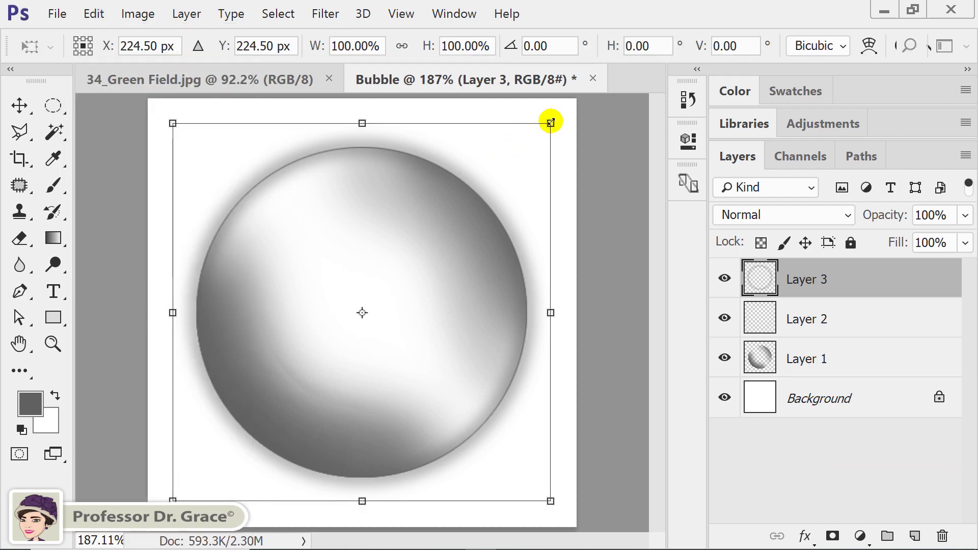
key("shift+alt")
left_click_drag(550, 123, 530, 137)
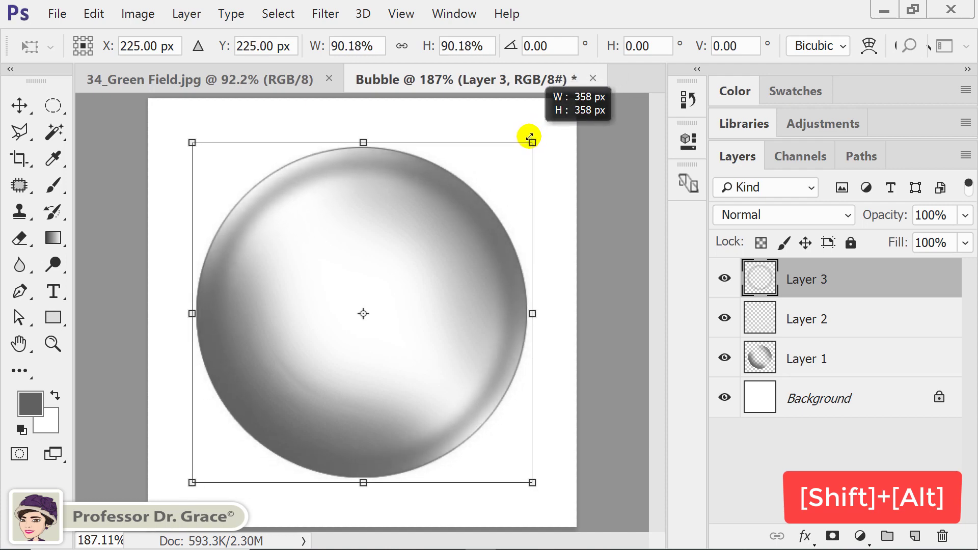
left_click_drag(530, 137, 530, 137)
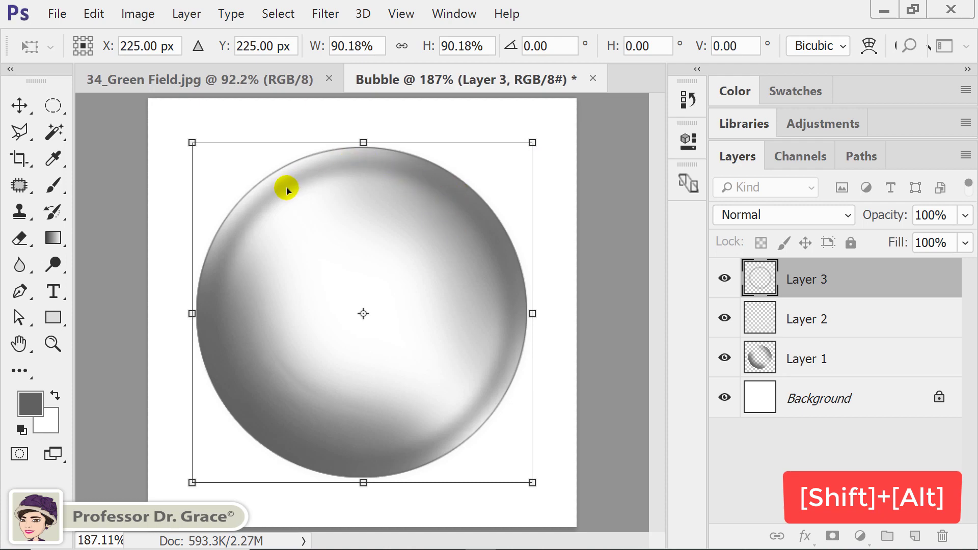
key("Return")
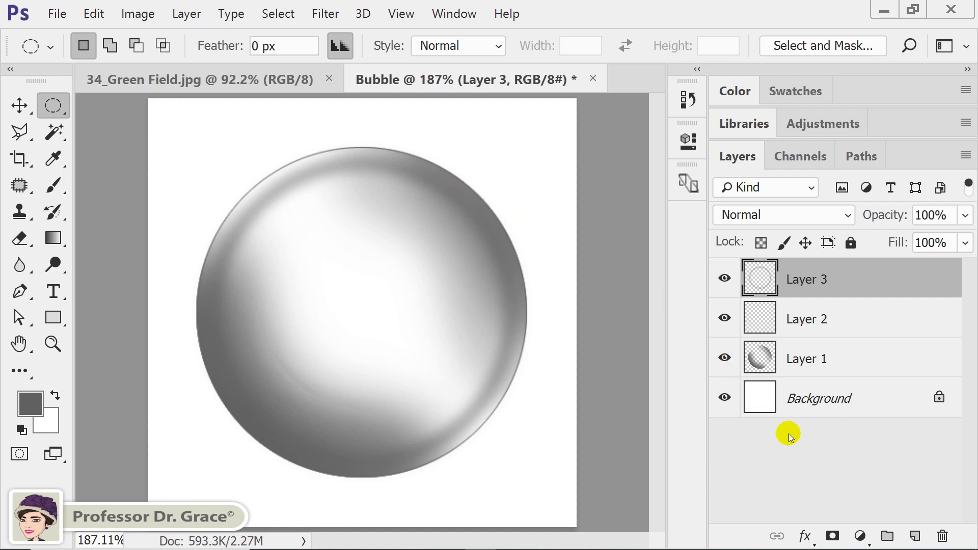
Step: Set Layer 3's opacity to 30% and Layer 2's opacity to 40%
left_click(951, 216)
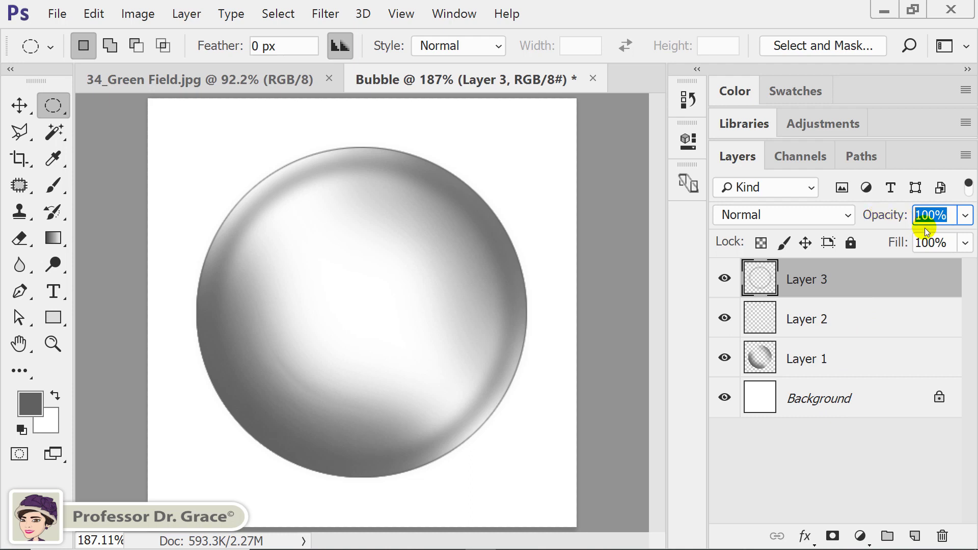
type("30")
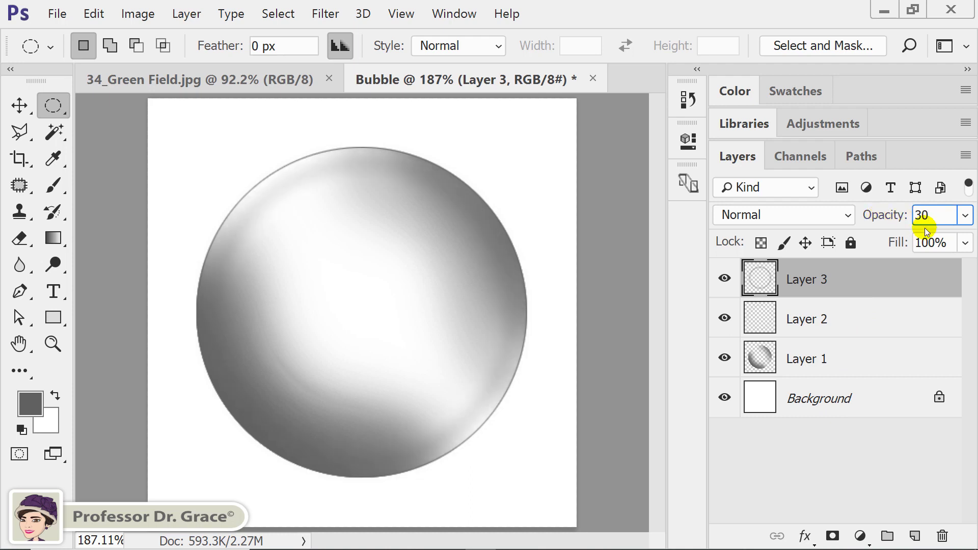
key("Return")
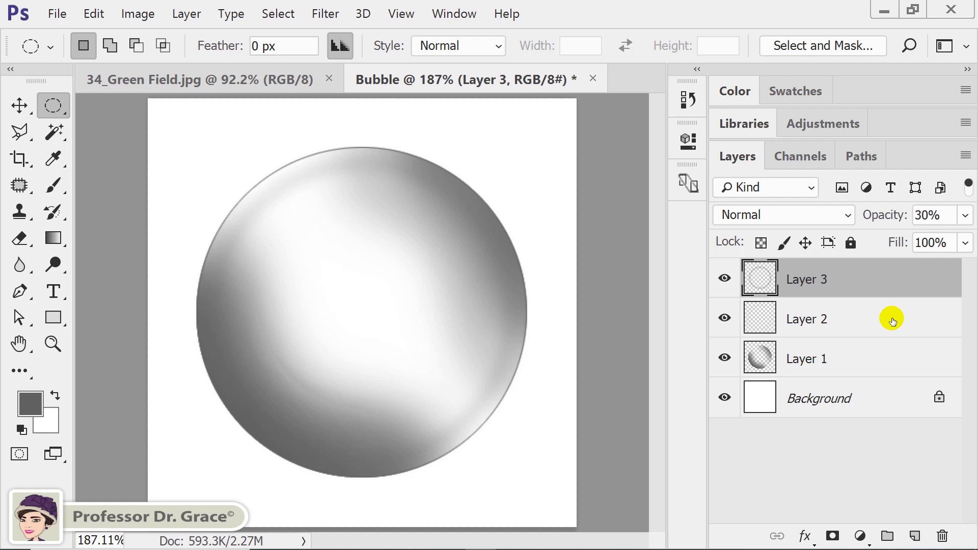
left_click(892, 321)
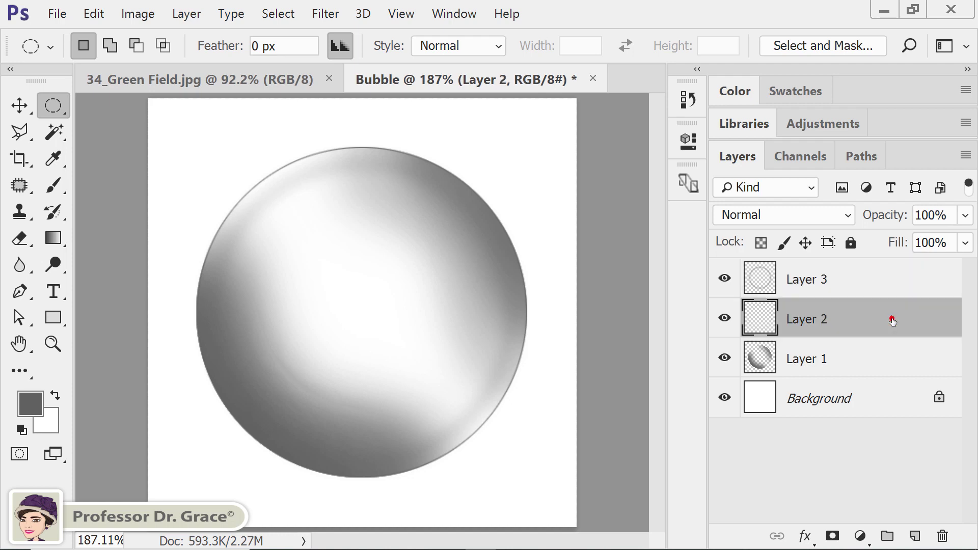
left_click(945, 216)
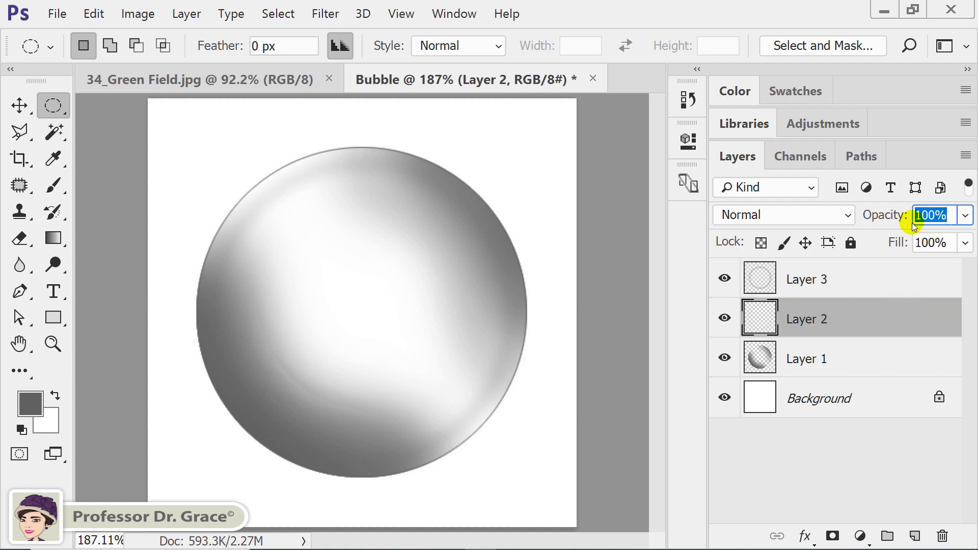
type("40")
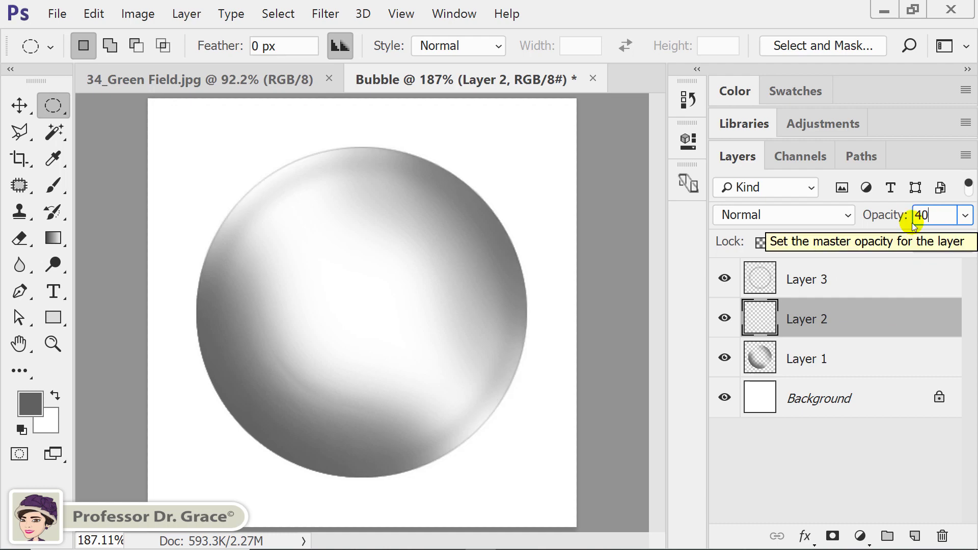
key("Return")
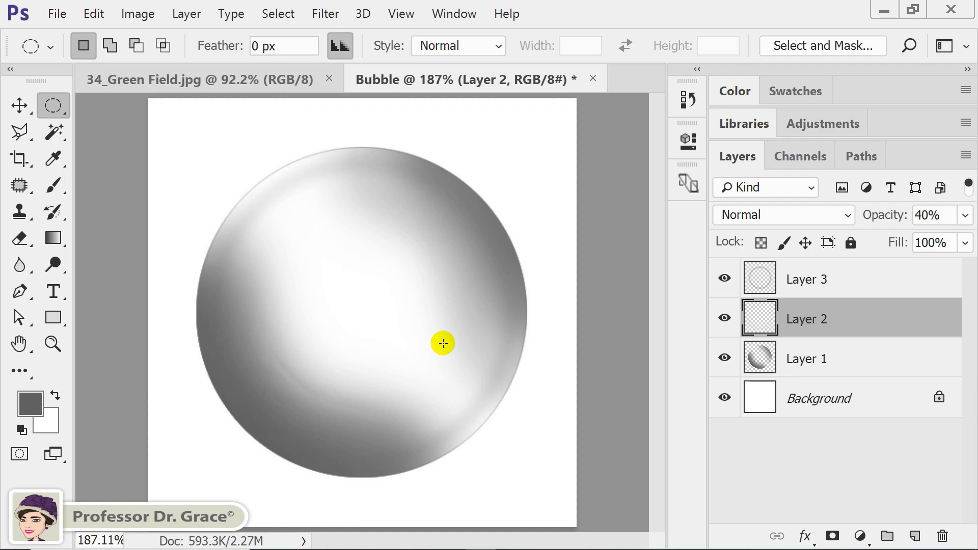
left_click(844, 278)
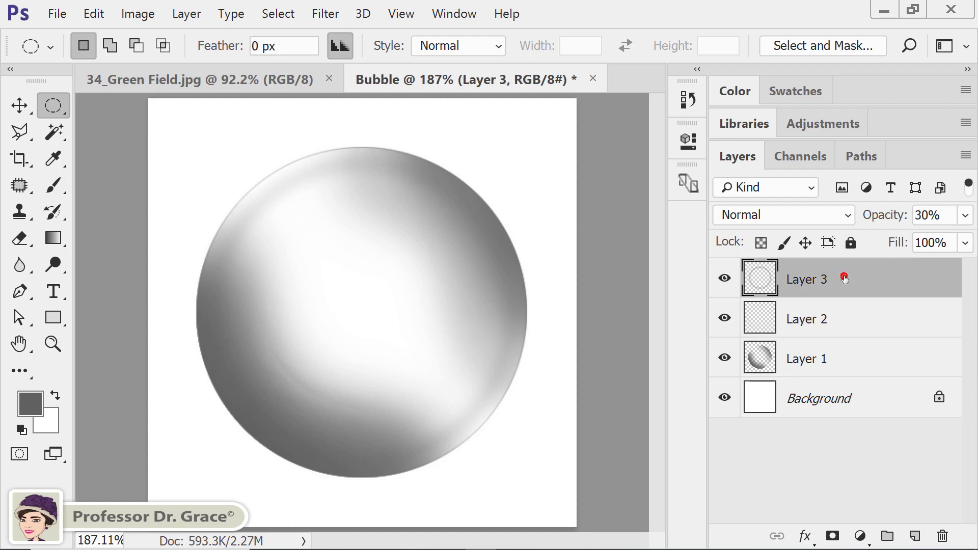
Step: Add a new layer and set up a 40 px Soft Round brush at 100% opacity
left_click(915, 535)
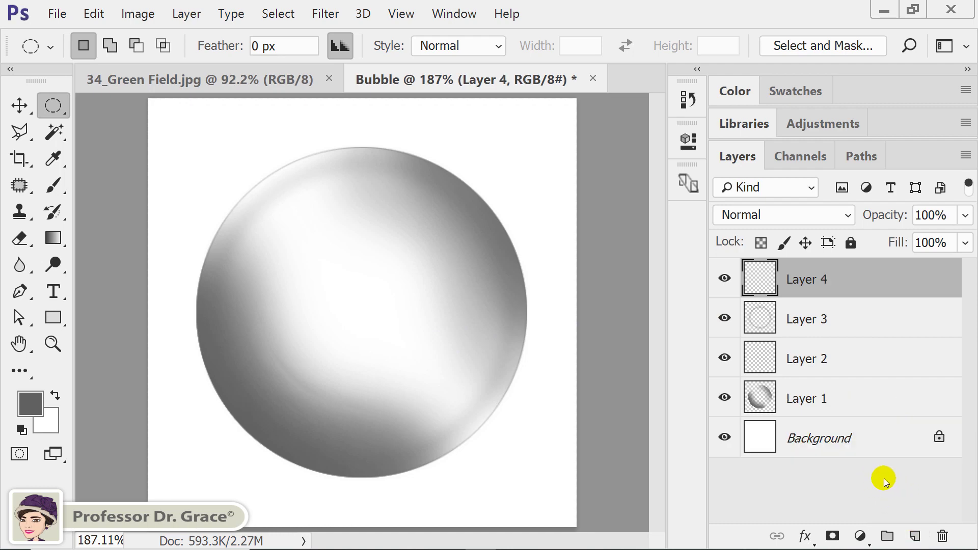
left_click(58, 189)
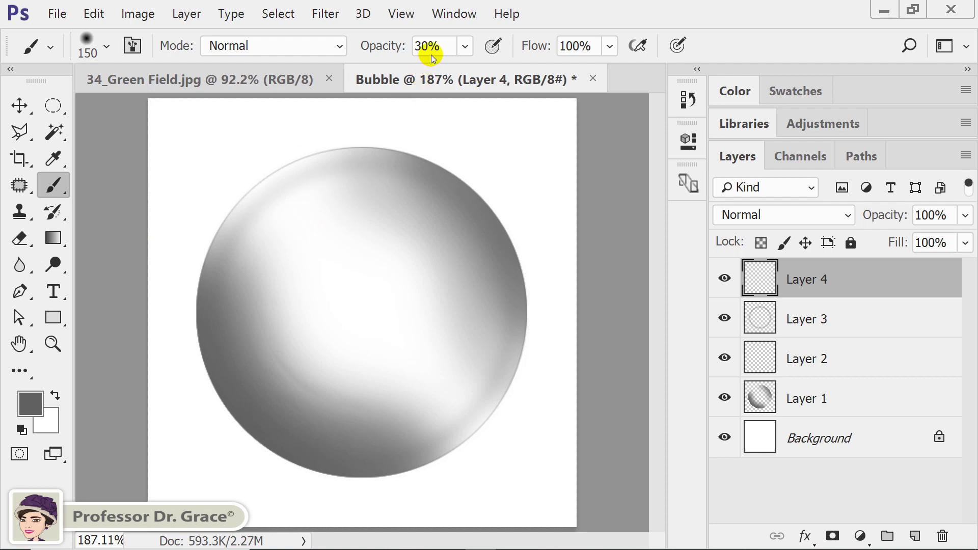
left_click(446, 49)
left_click_drag(446, 49, 402, 45)
type("100")
key("Return")
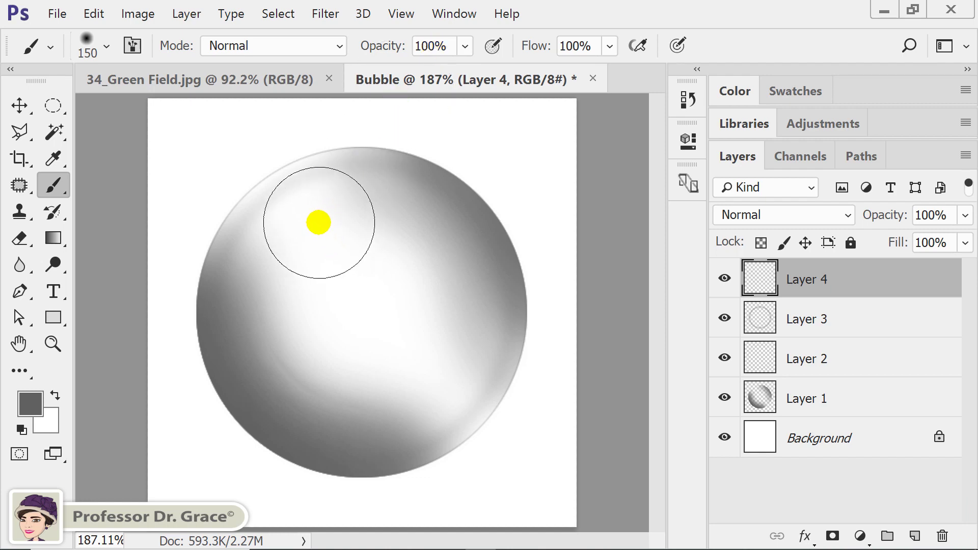
right_click(247, 175)
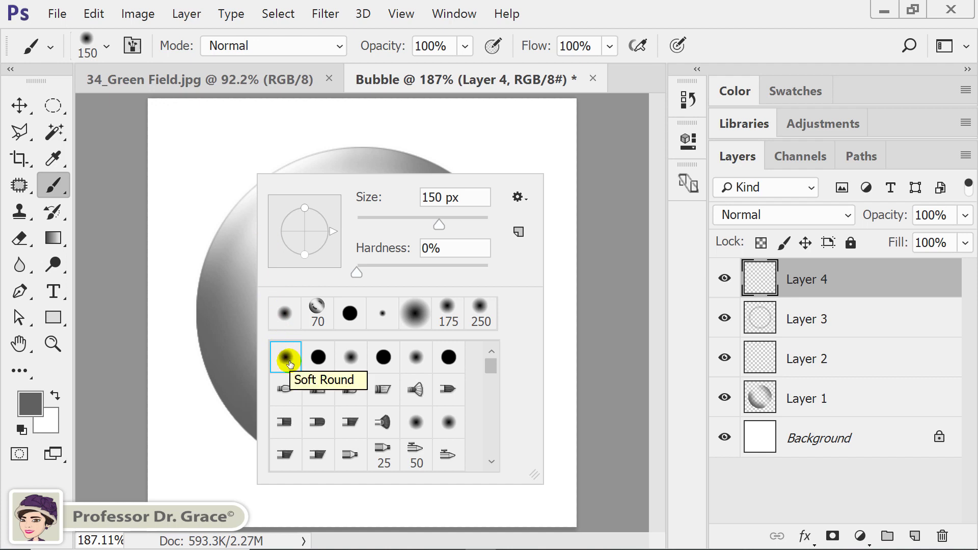
left_click(289, 364)
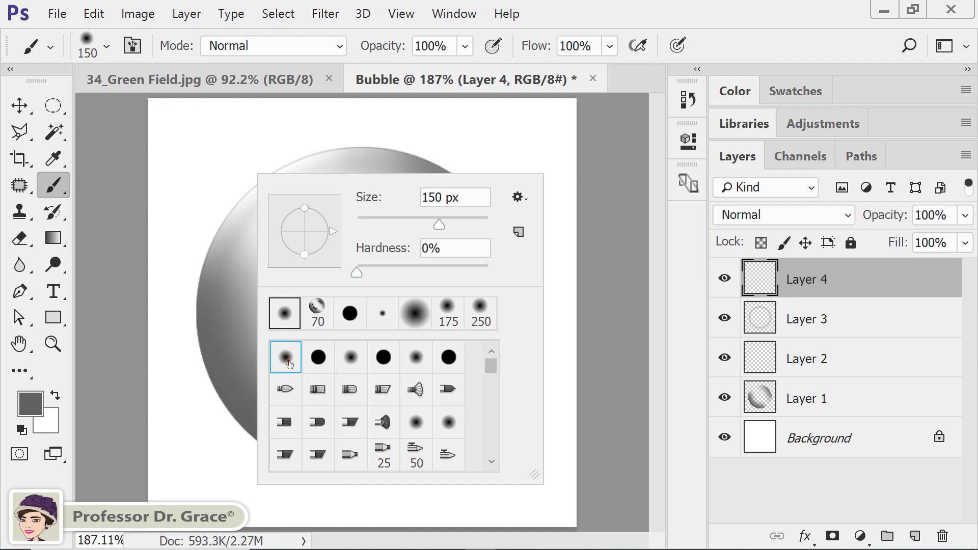
left_click(469, 197)
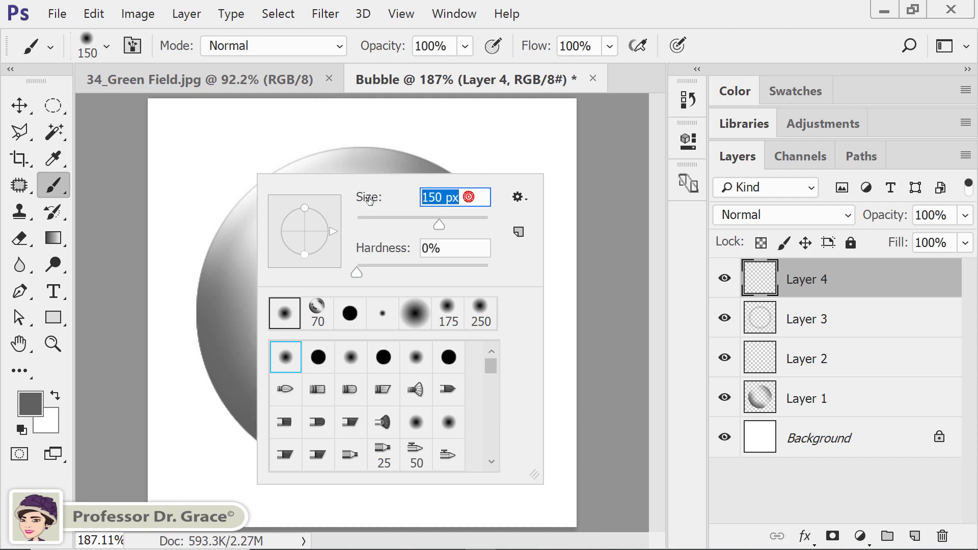
type("40")
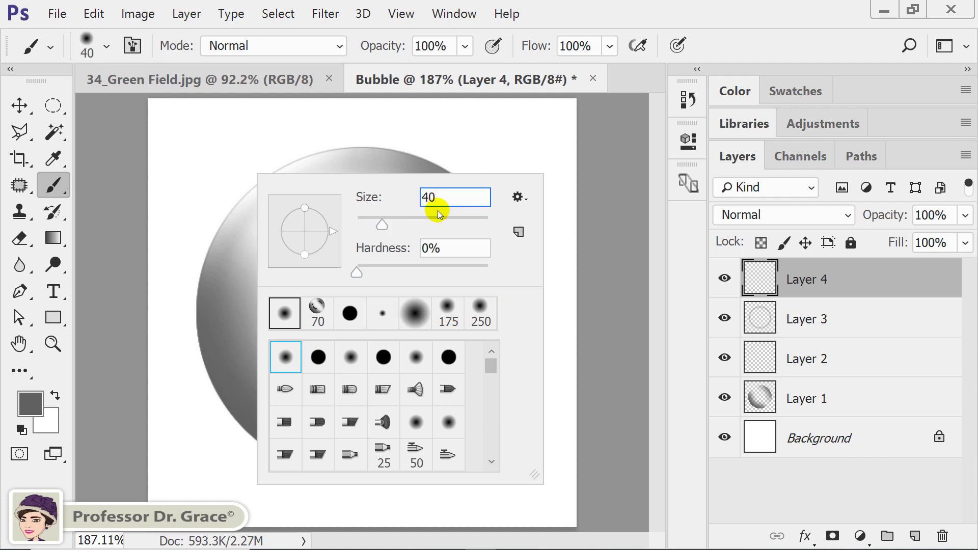
key("Return")
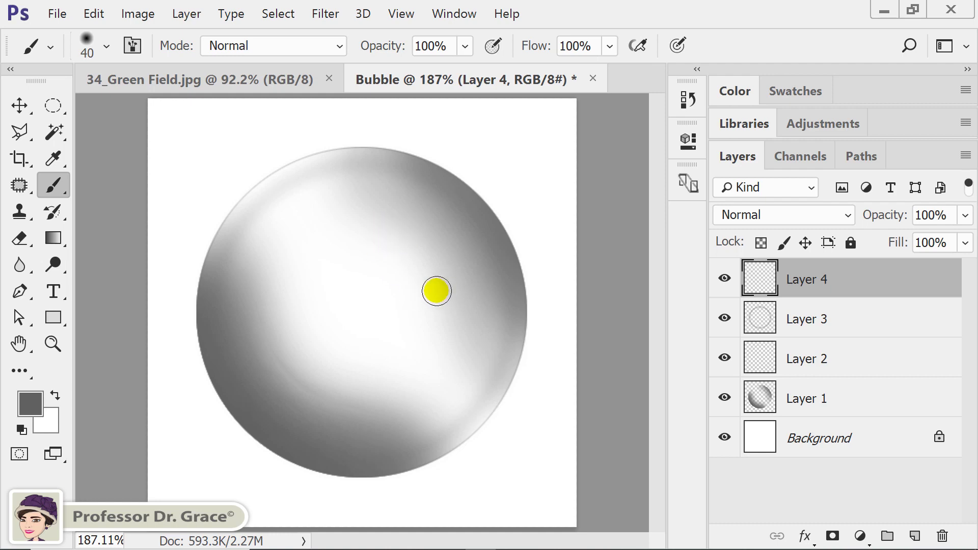
Step: Paint a soft dark dot on the bubble's left and streaks at lower left and upper right
left_click_drag(246, 306, 247, 310)
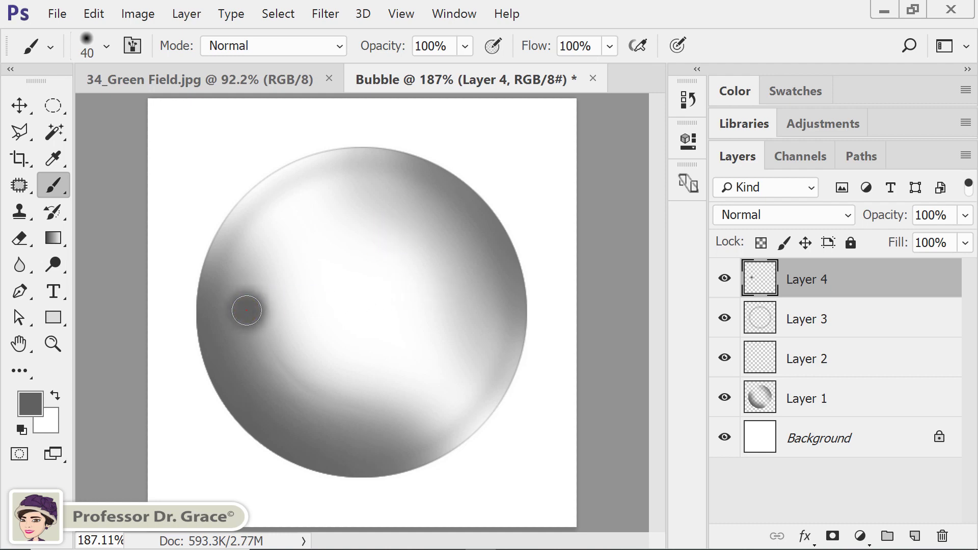
left_click(246, 311)
mouse_move(258, 345)
left_mouse_down()
mouse_move(300, 380)
mouse_move(388, 403)
mouse_move(301, 395)
mouse_move(269, 359)
mouse_move(290, 380)
mouse_move(368, 406)
left_mouse_up()
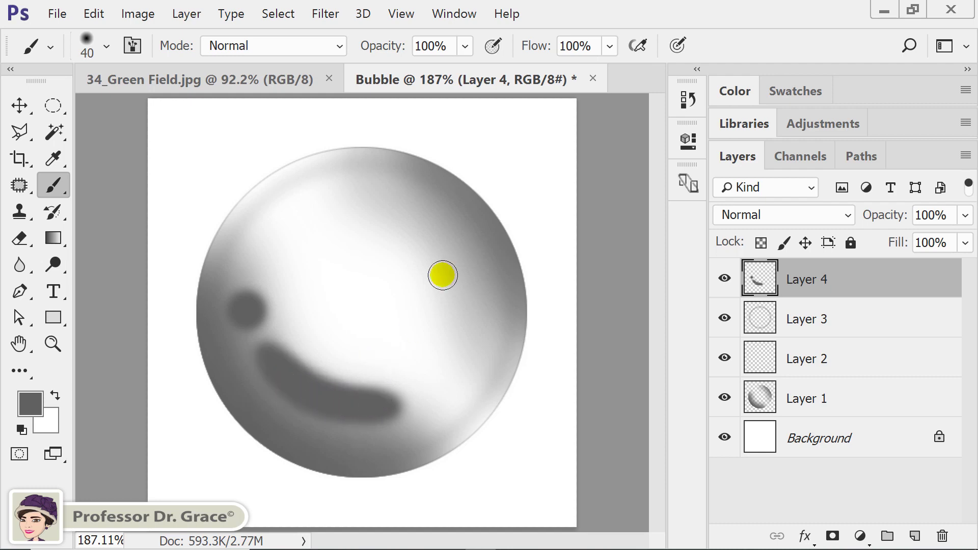
mouse_move(415, 204)
left_mouse_down()
mouse_move(456, 242)
mouse_move(467, 273)
mouse_move(437, 227)
mouse_move(411, 214)
mouse_move(458, 239)
mouse_move(467, 269)
left_mouse_up()
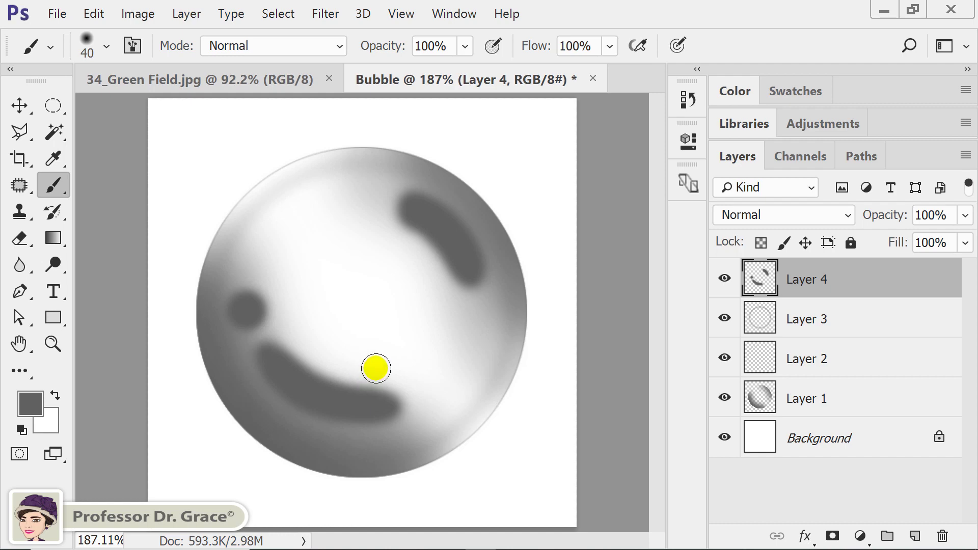
Step: Apply a 20-pixel Gaussian Blur to Layer 4's dark dot and streaks
left_click(336, 20)
mouse_move(344, 164)
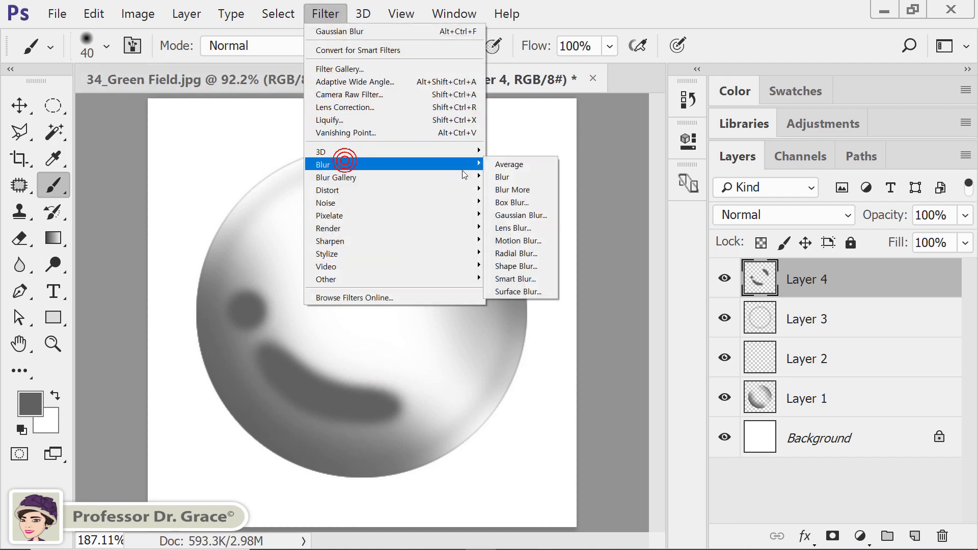
left_click(526, 216)
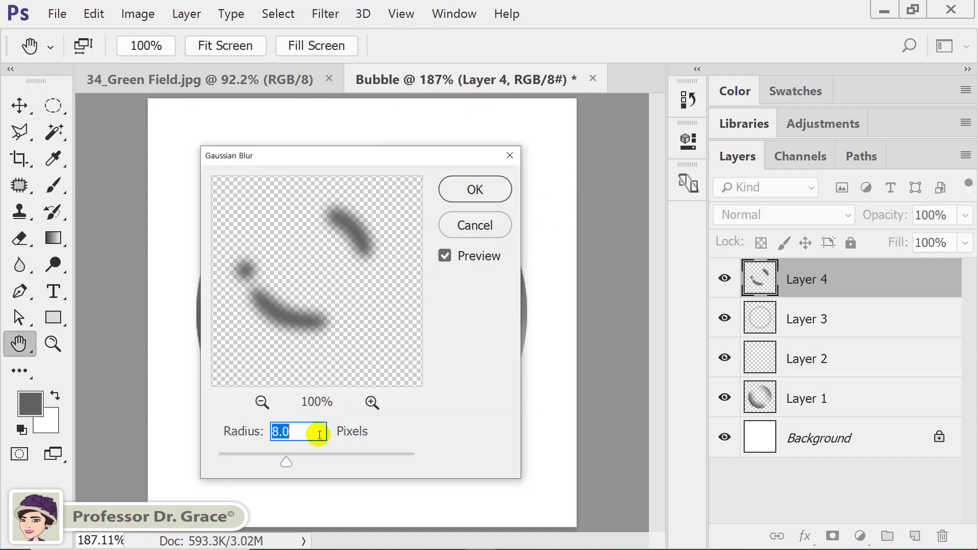
type("20")
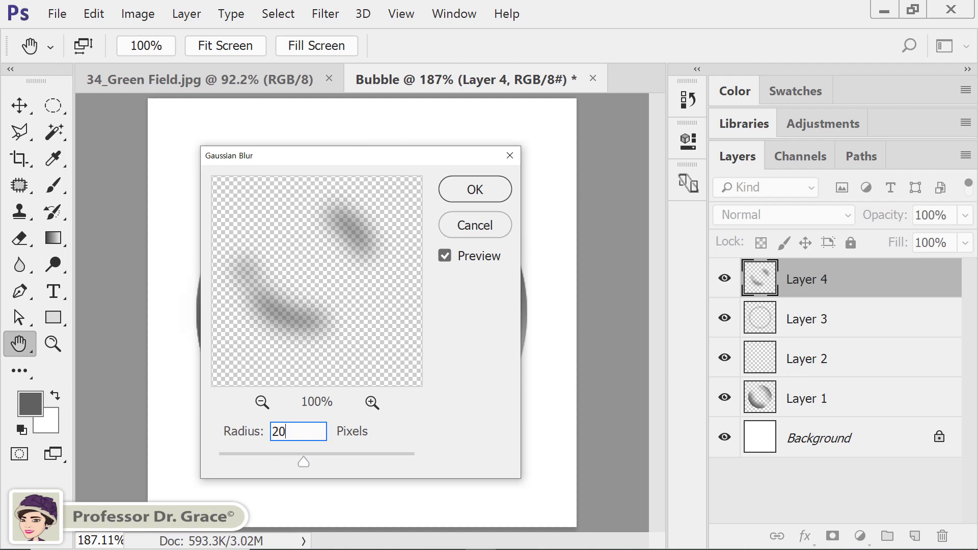
left_click(484, 190)
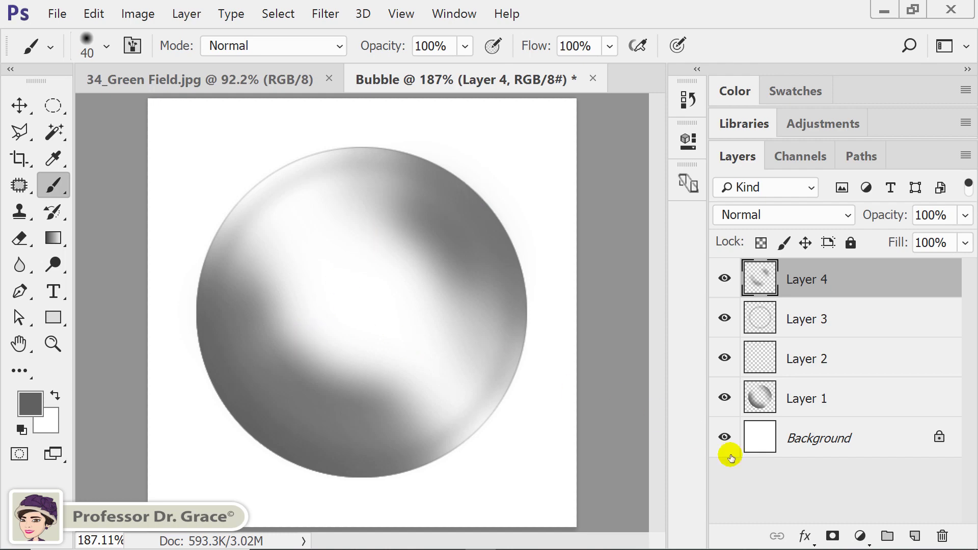
Step: Add a new layer and switch to a hard round brush at 25 px
left_click(912, 536)
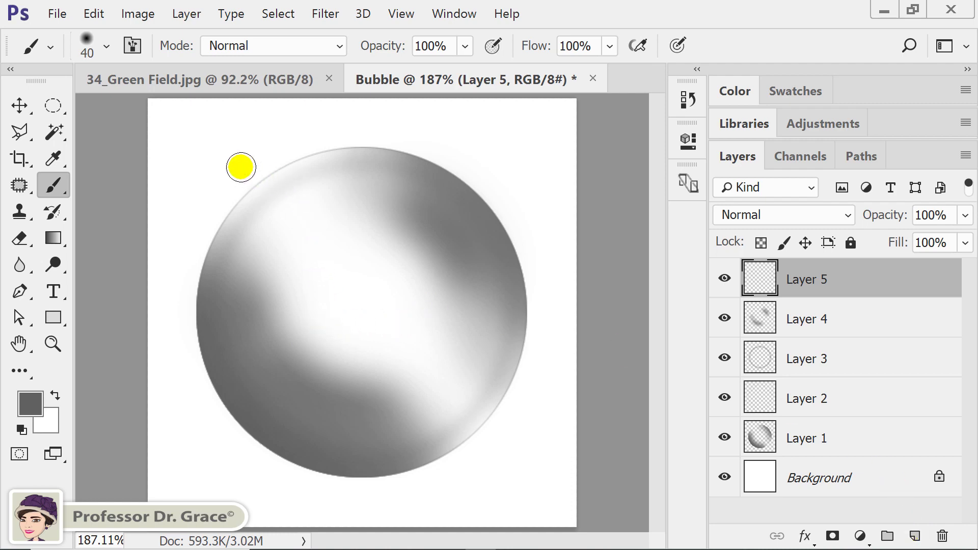
right_click(223, 158)
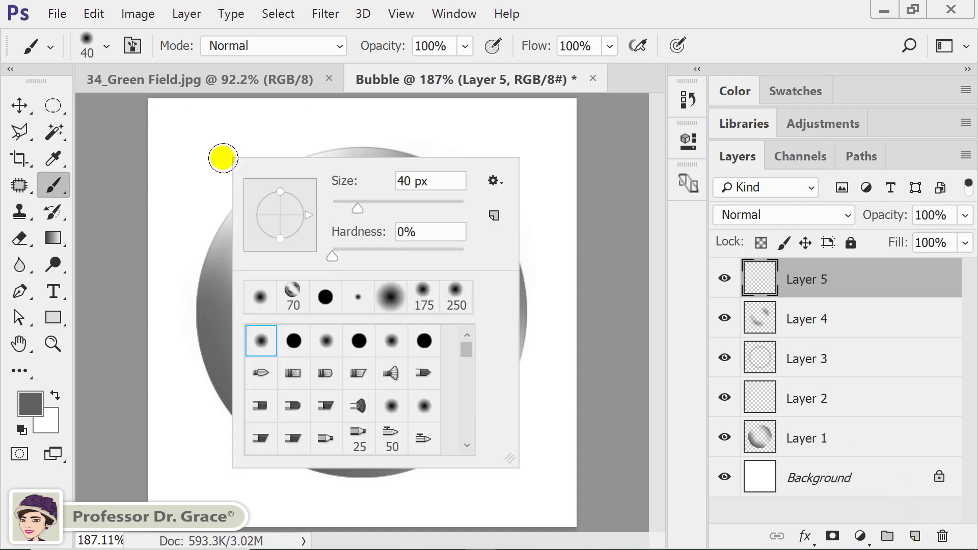
left_click(294, 344)
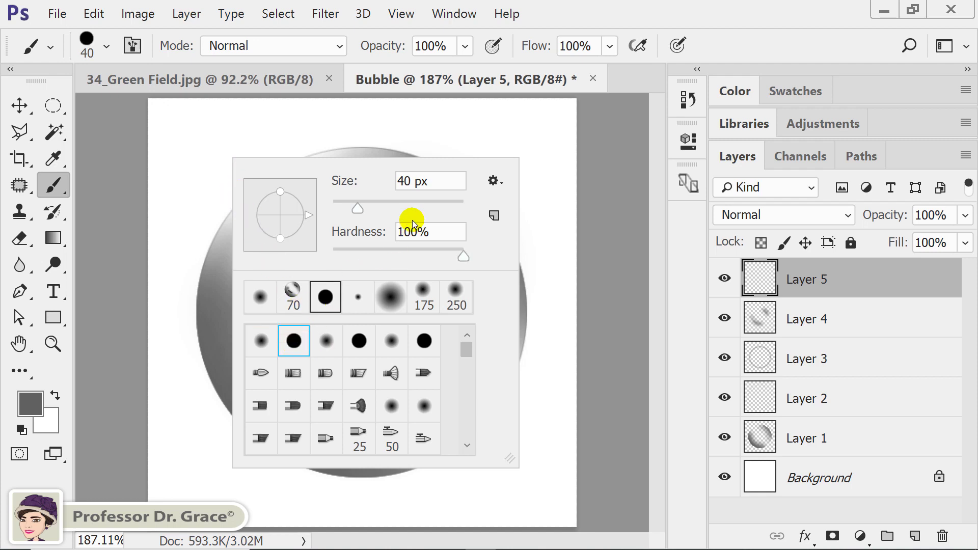
left_click(438, 183)
type("2")
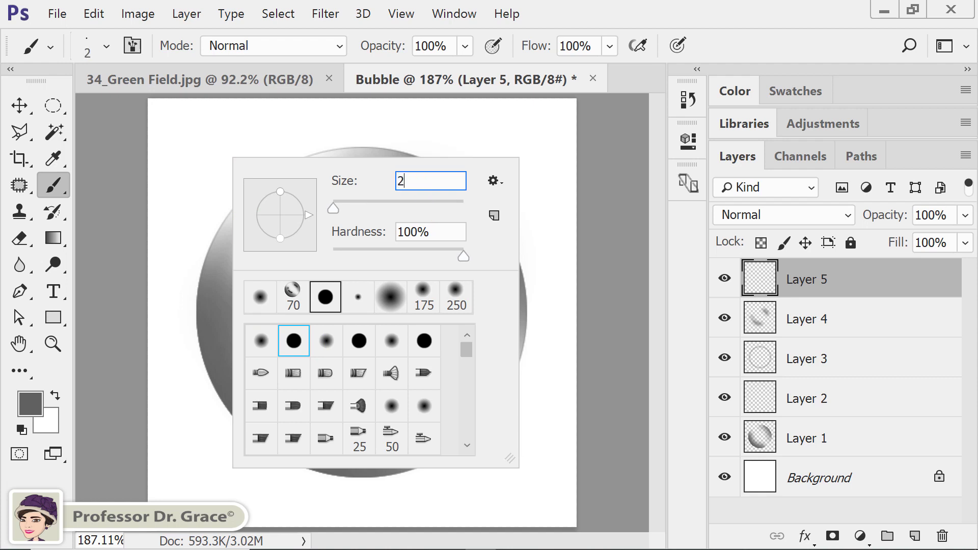
type("5")
key("Return")
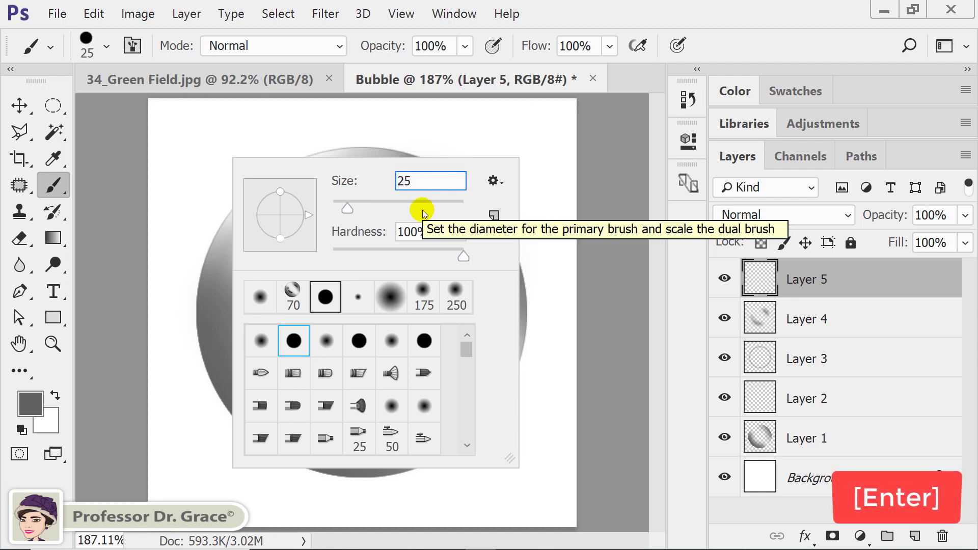
key("Return")
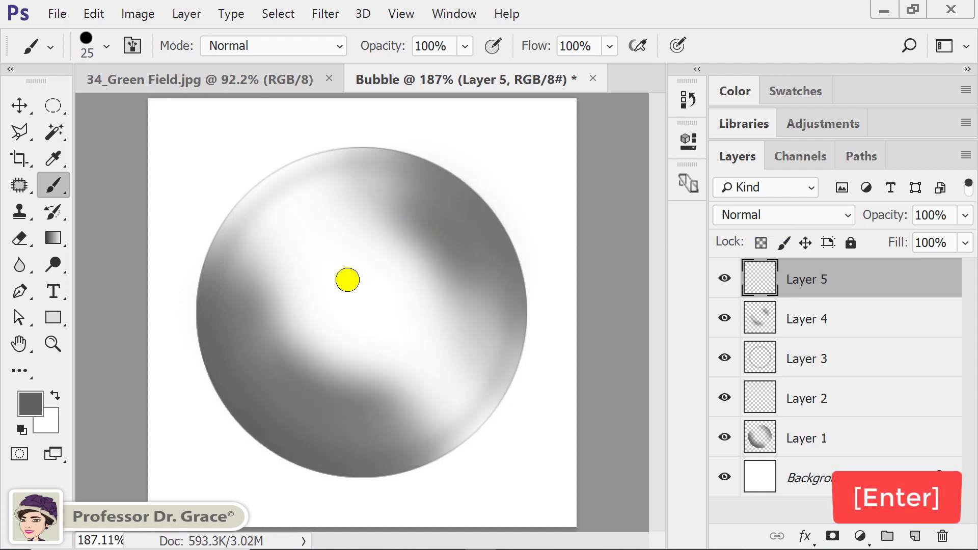
Step: Paint a crisp dot at left, a smile-shaped arc lower left, and an arc upper right
left_click(252, 305)
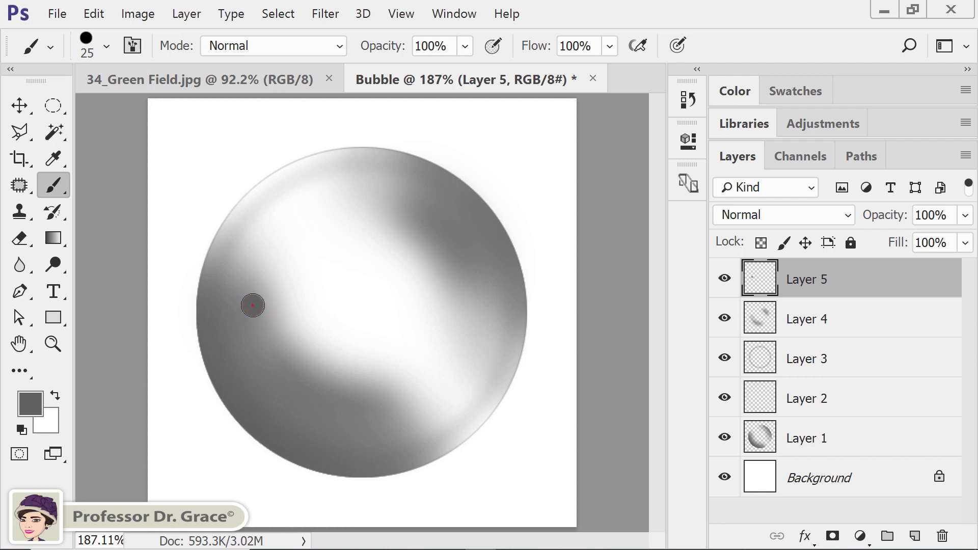
left_click(272, 349)
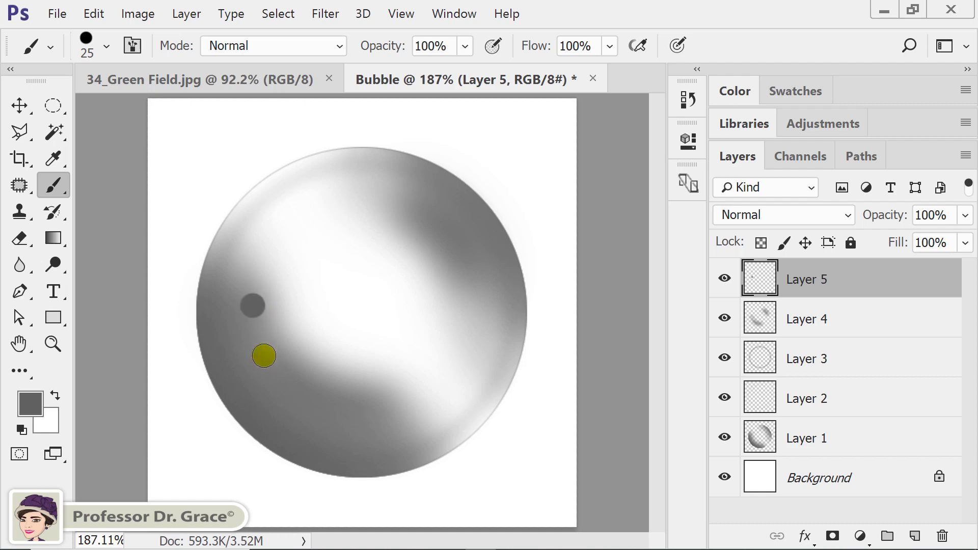
left_click_drag(270, 350, 359, 410)
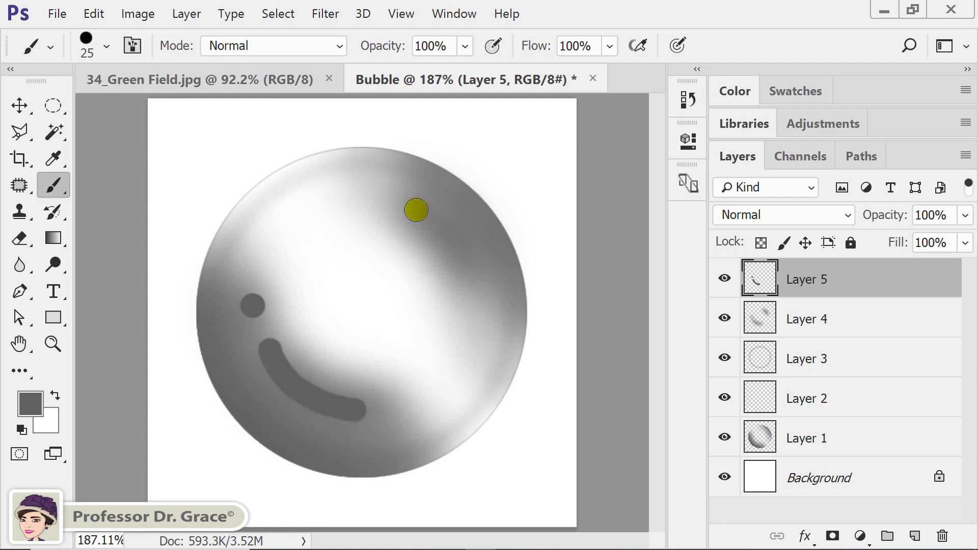
mouse_move(410, 208)
left_mouse_down()
mouse_move(450, 242)
mouse_move(457, 266)
left_mouse_up()
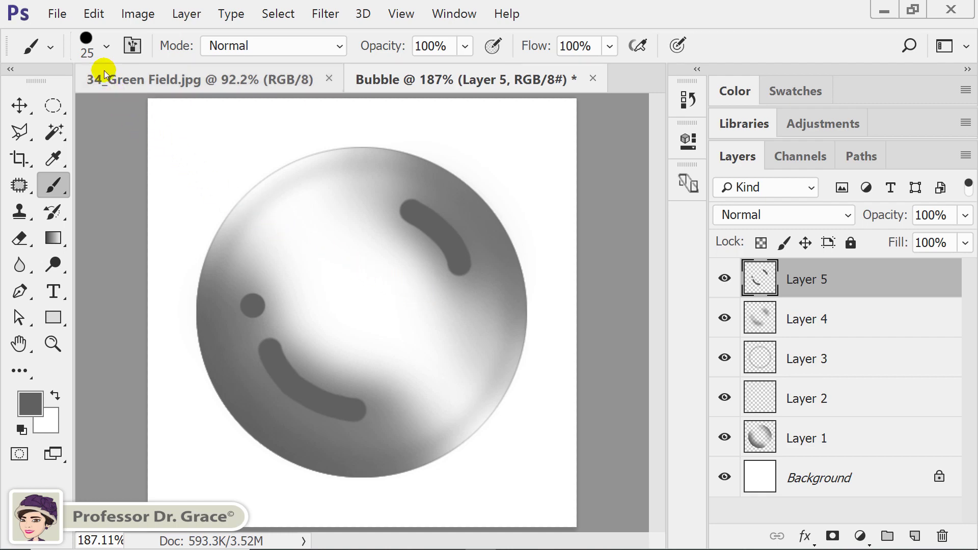
left_click(103, 20)
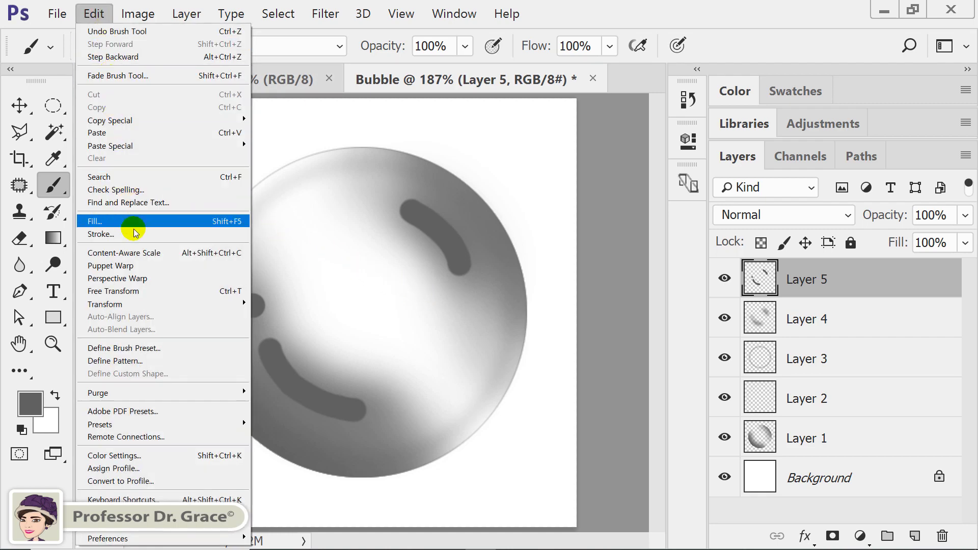
Step: Save the bubble as a brush preset named Bubble and switch to 34_Green Field.jpg
left_click(147, 351)
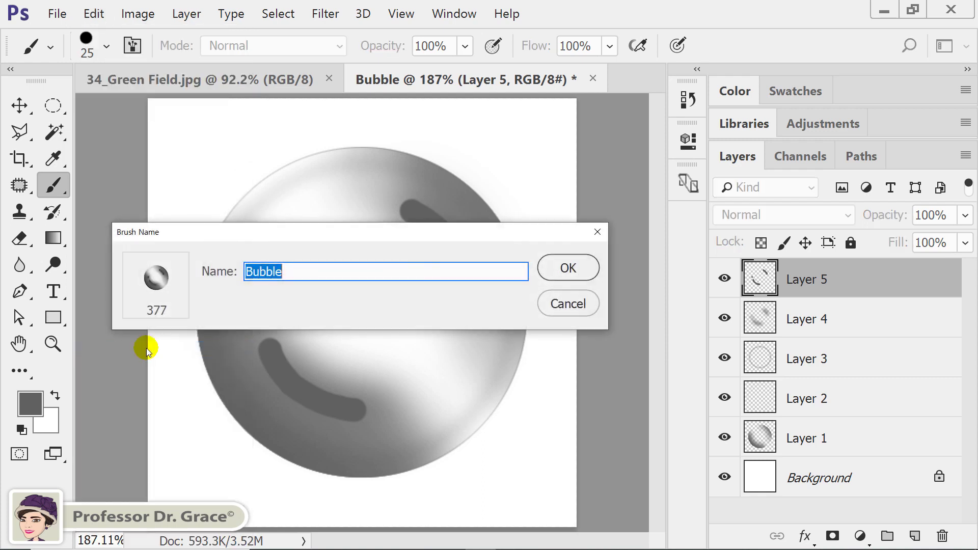
left_click(300, 269)
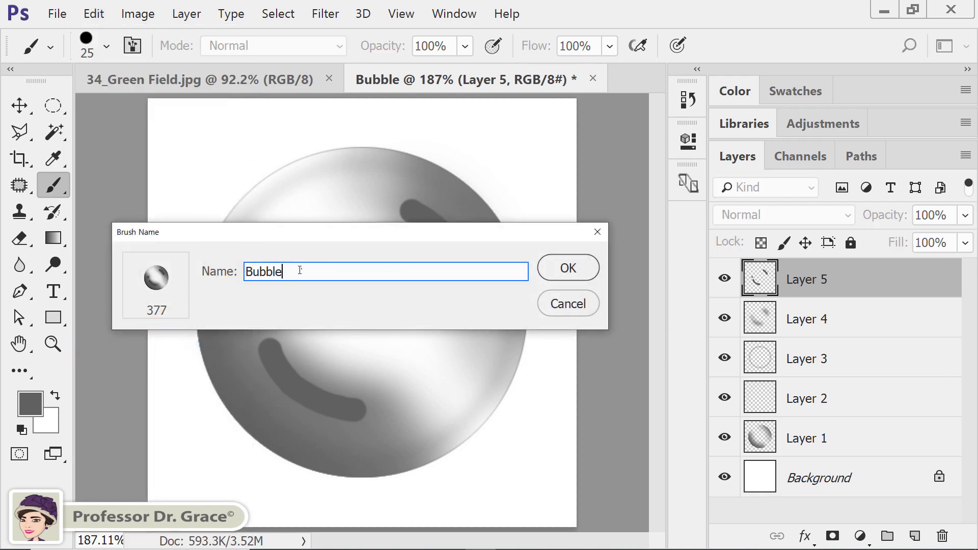
double_click(301, 269)
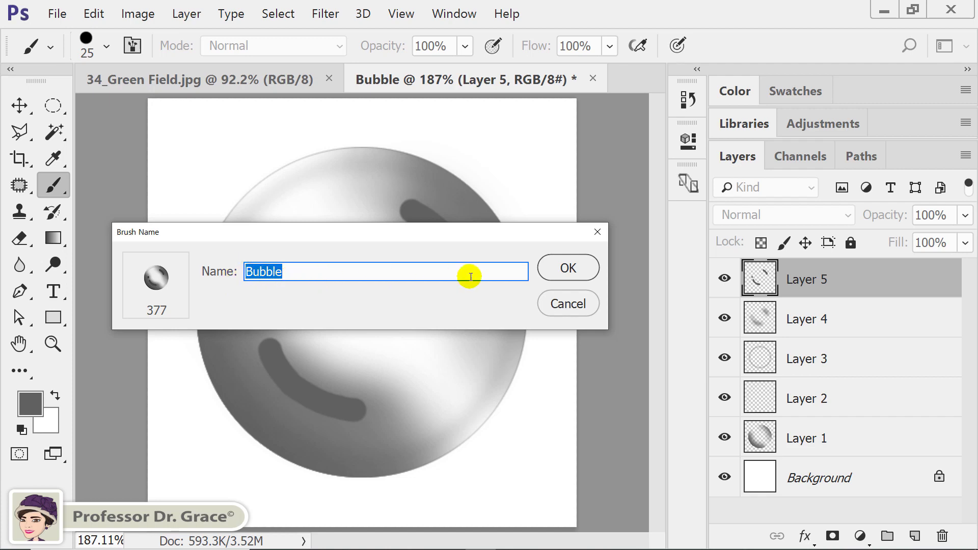
left_click(575, 274)
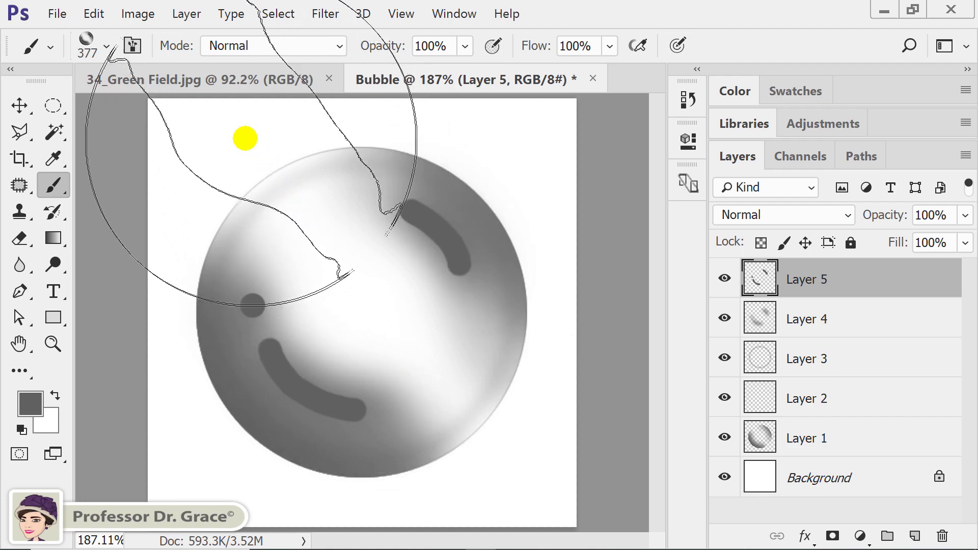
left_click(192, 84)
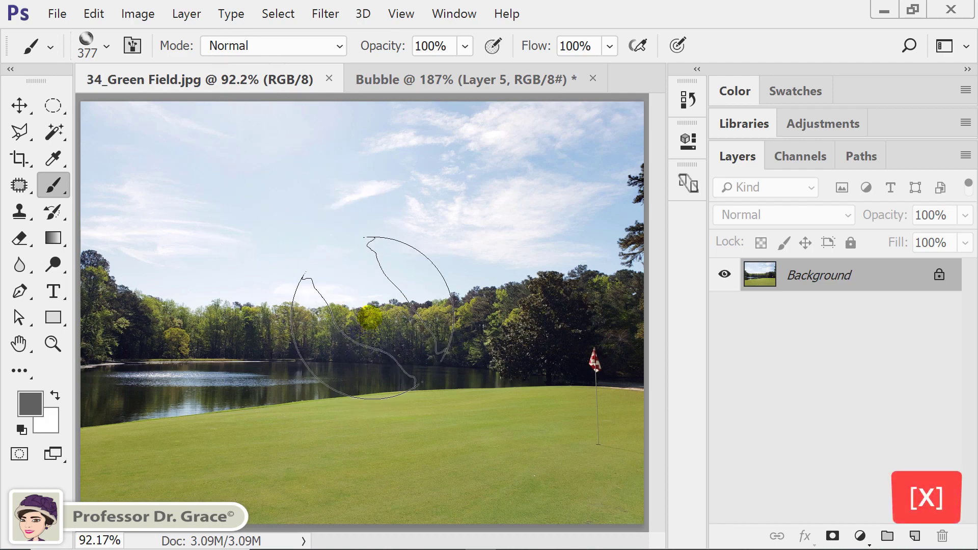
Step: Make white the foreground colour and select the 377 px Bubble brush preset
key("x")
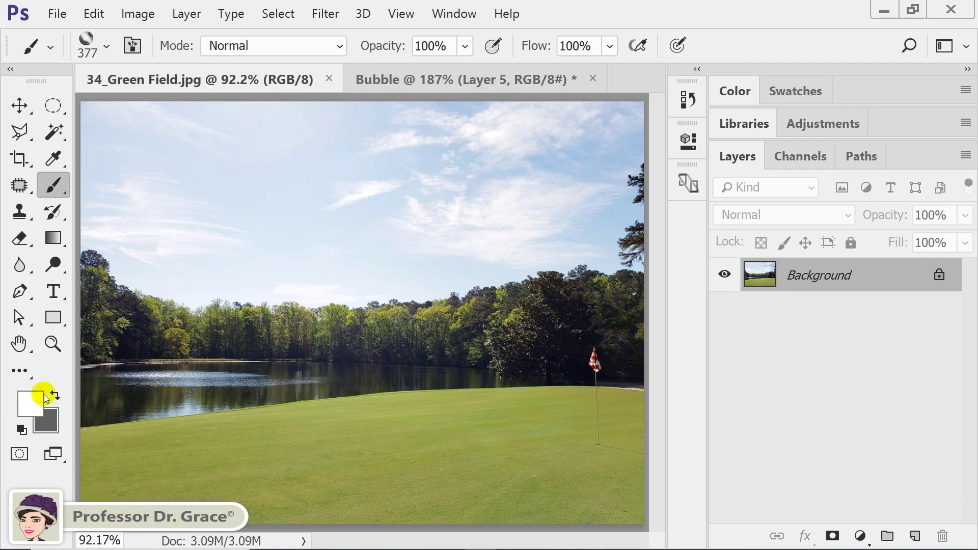
right_click(195, 190)
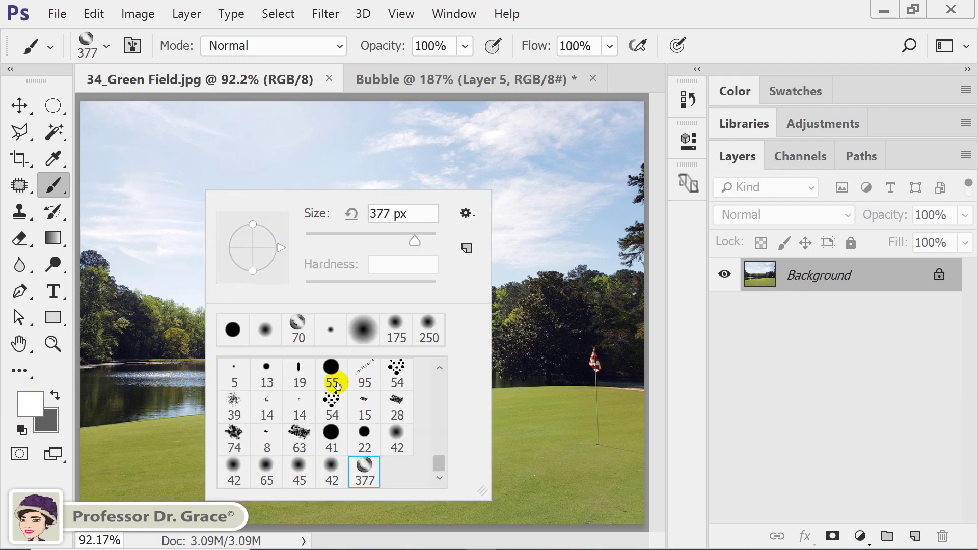
left_click(369, 471)
double_click(368, 471)
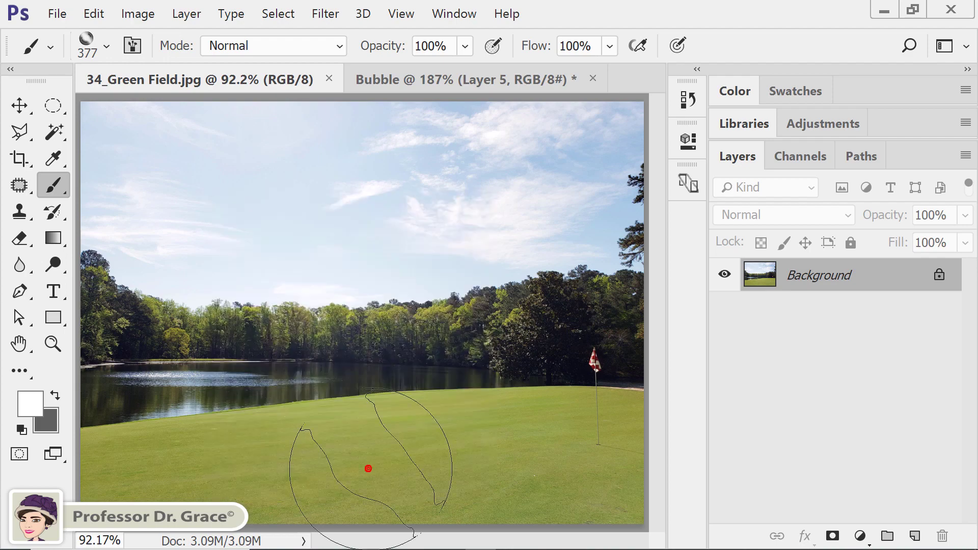
left_click(429, 6)
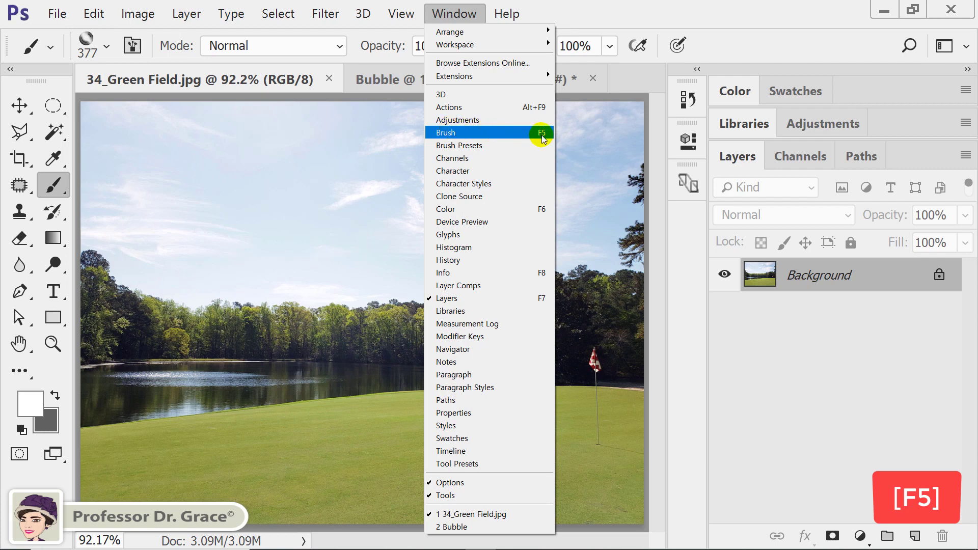
Step: In the Brush panel, give the Bubble brush 70 px size, 100% spacing and Shape Dynamics
left_click(544, 134)
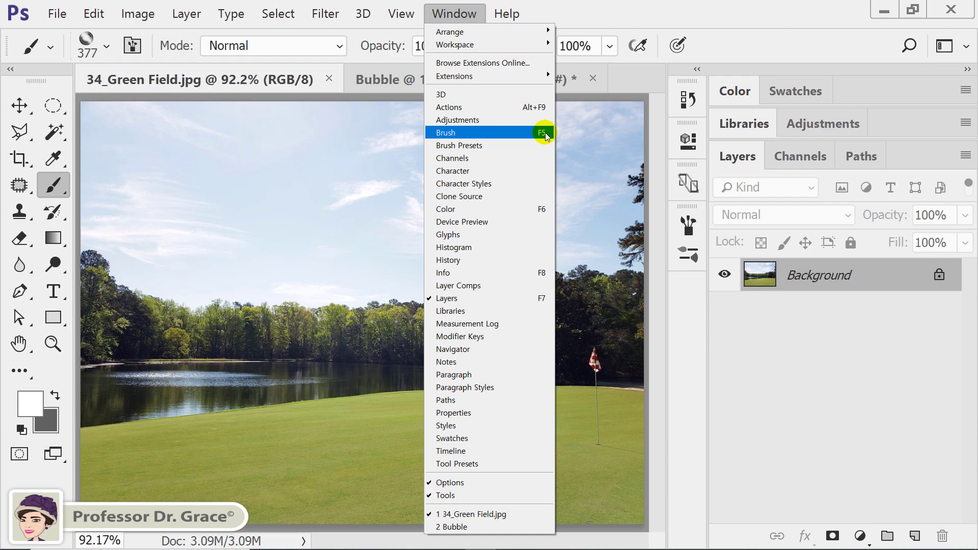
left_click(544, 135)
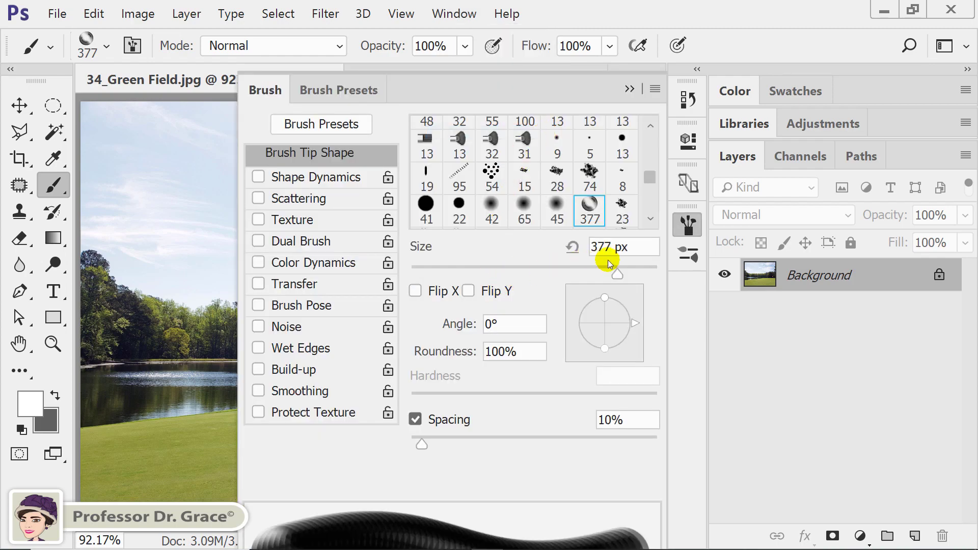
left_click(639, 246)
type("7")
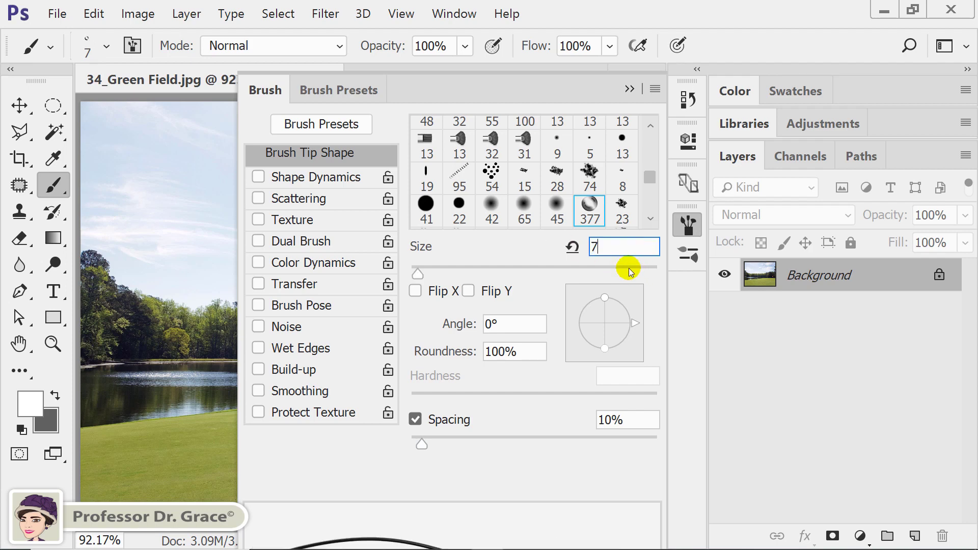
type("0")
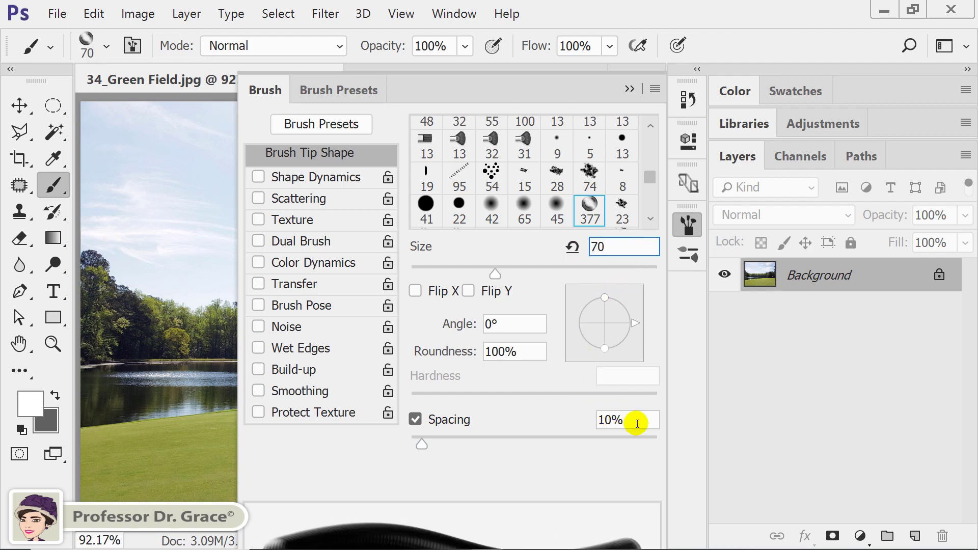
left_click(611, 415)
type("10")
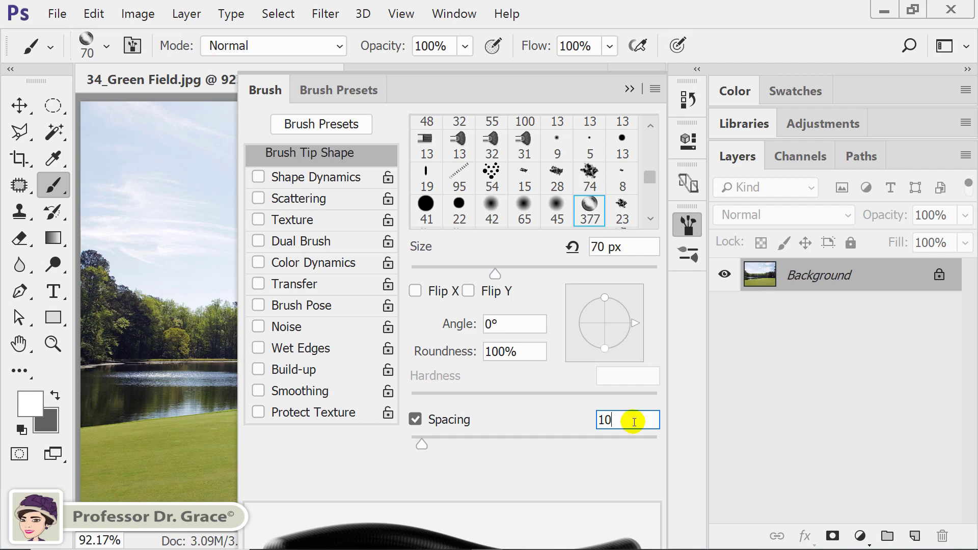
type("0")
key("Return")
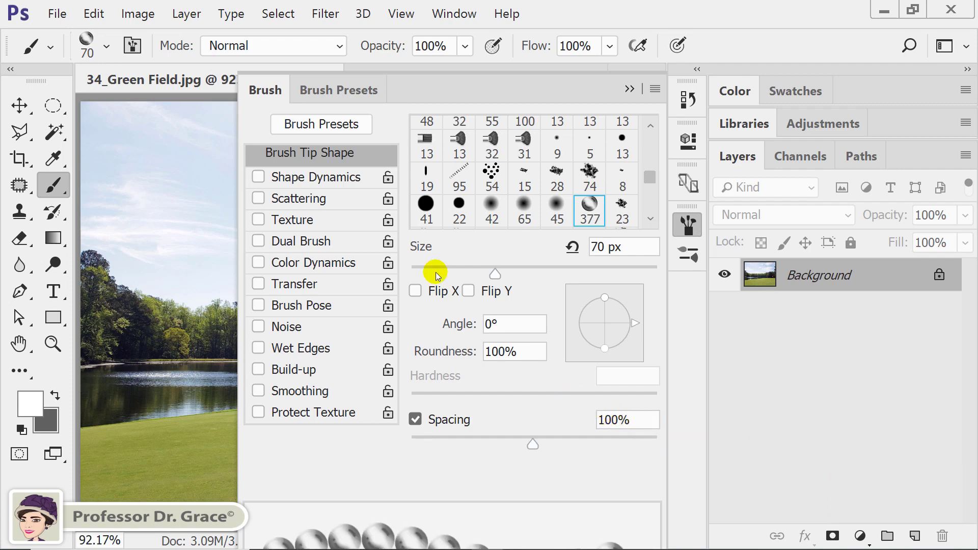
left_click(322, 181)
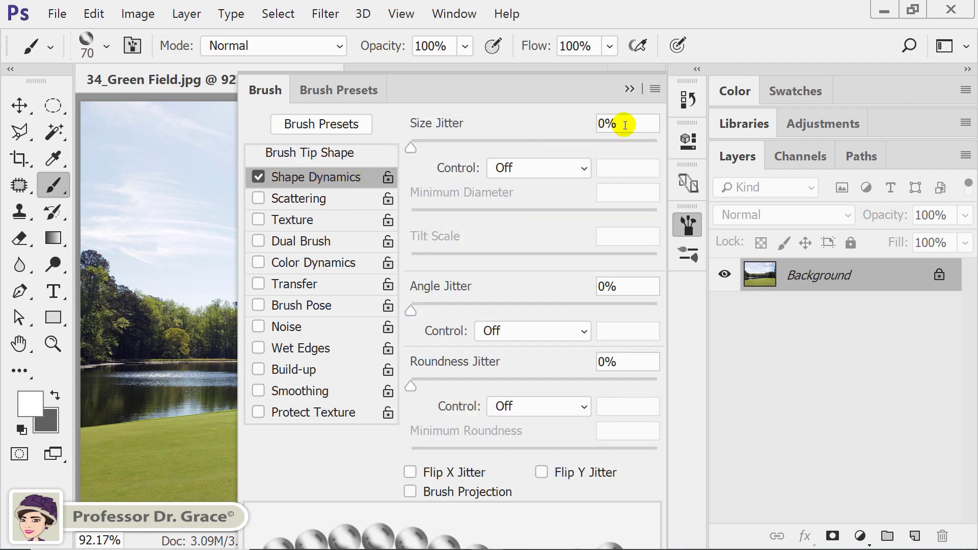
Step: Set Shape Dynamics Size Jitter to 60% and Angle Jitter to 40%
left_click(628, 124)
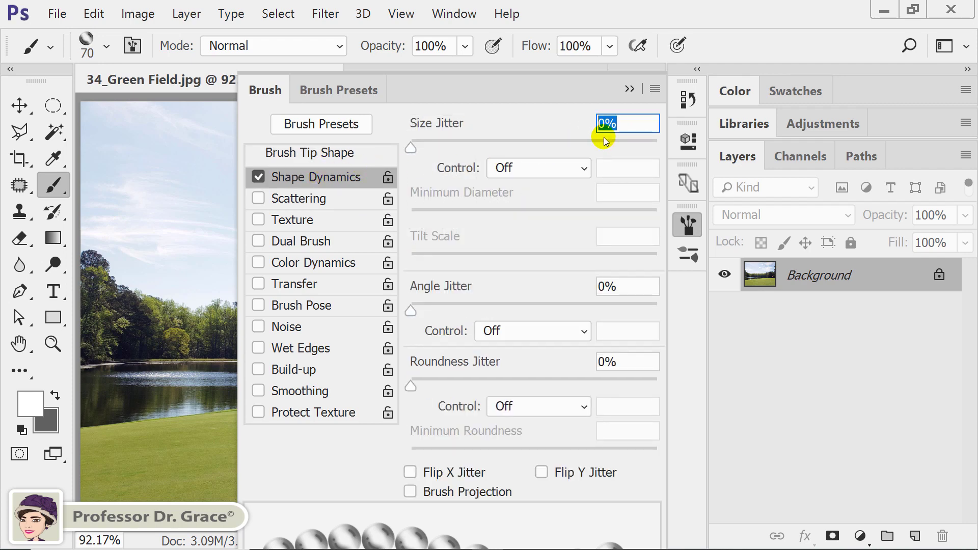
type("60")
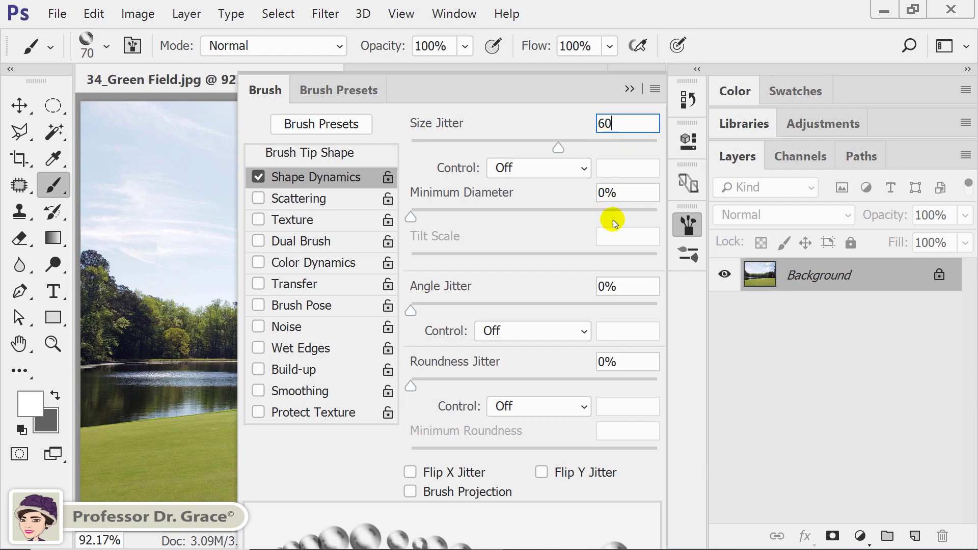
left_click(627, 286)
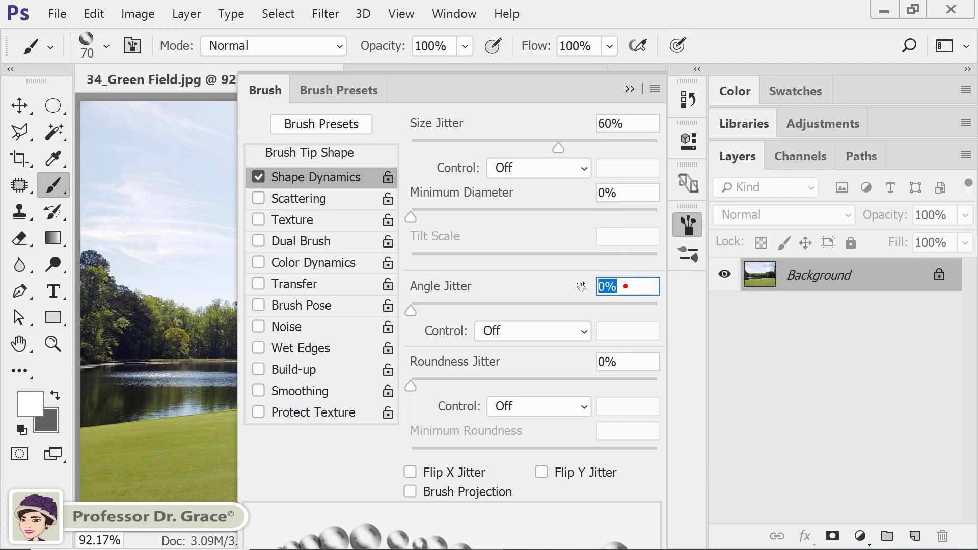
type("40")
key("Return")
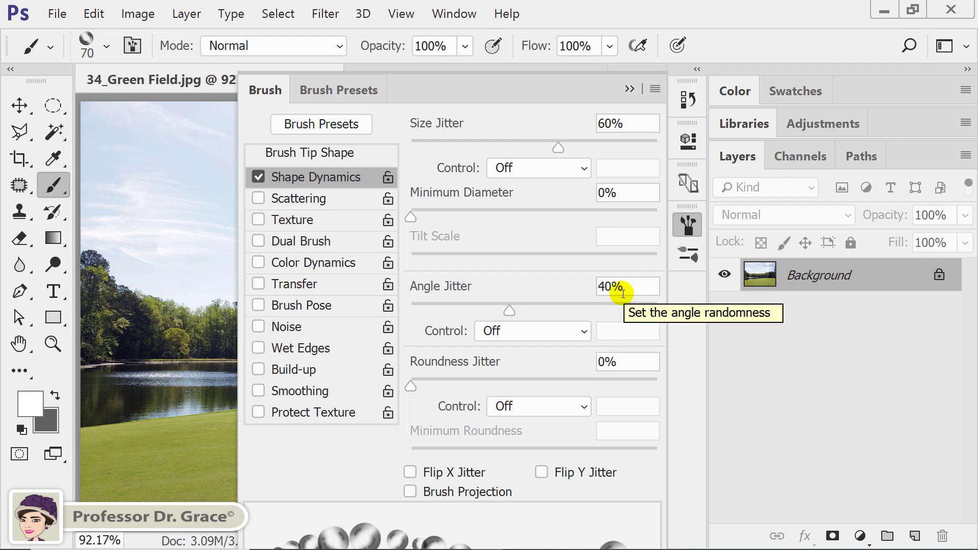
Step: Enable Scattering at 1000% with 100% Count Jitter, then collapse the Brush panel
left_click(314, 199)
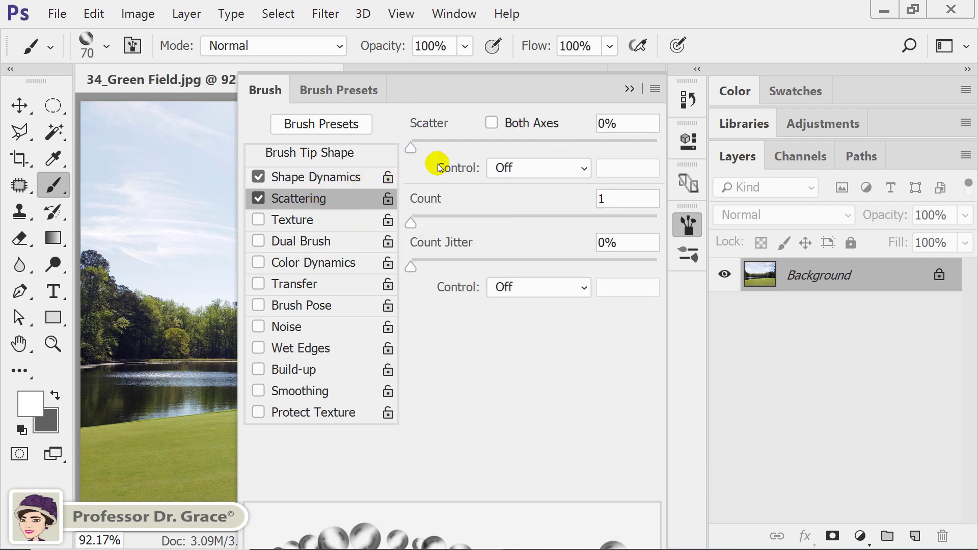
left_click(613, 121)
type("1")
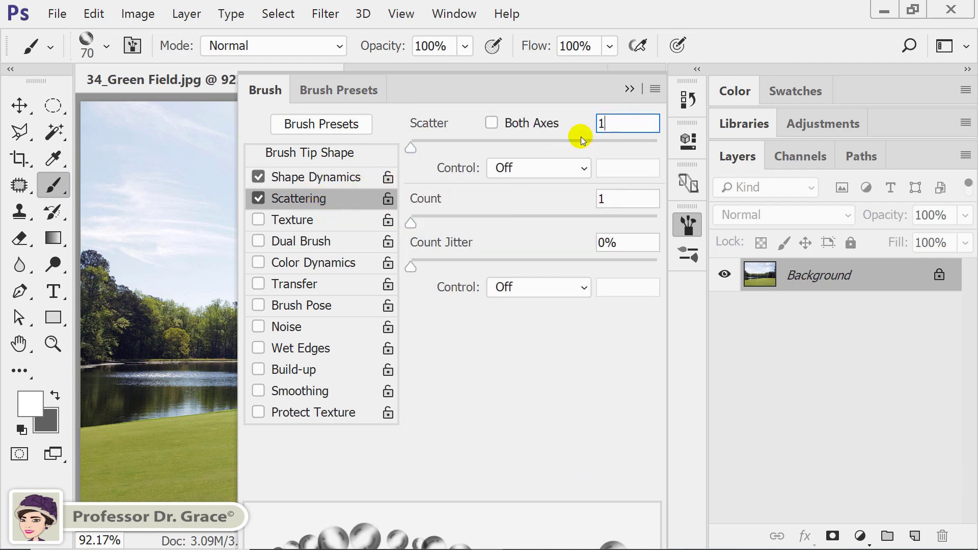
type("000")
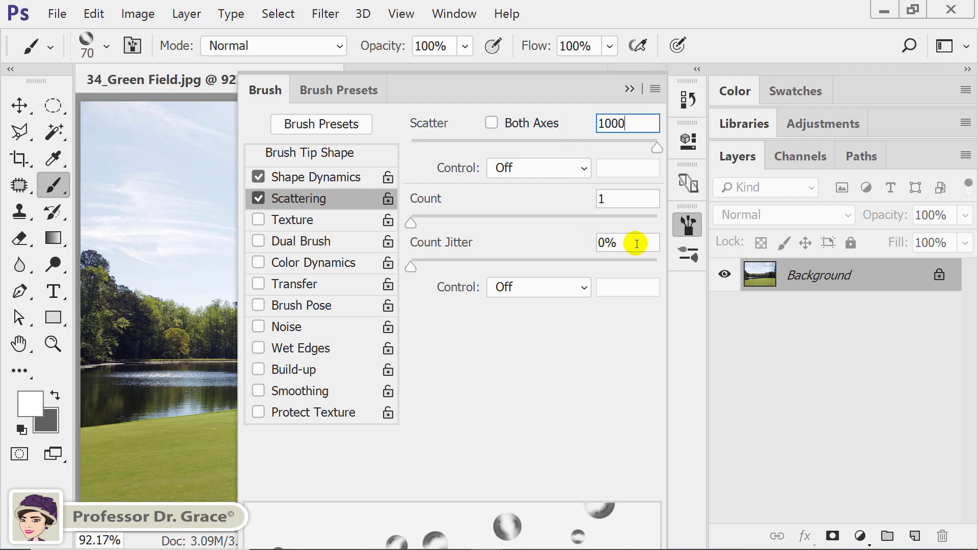
left_click(633, 241)
type("100")
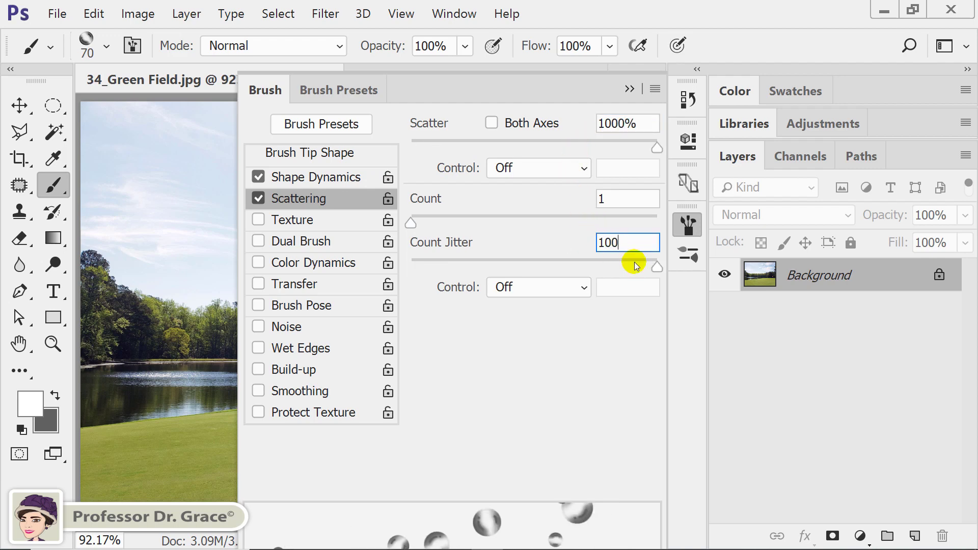
key("Return")
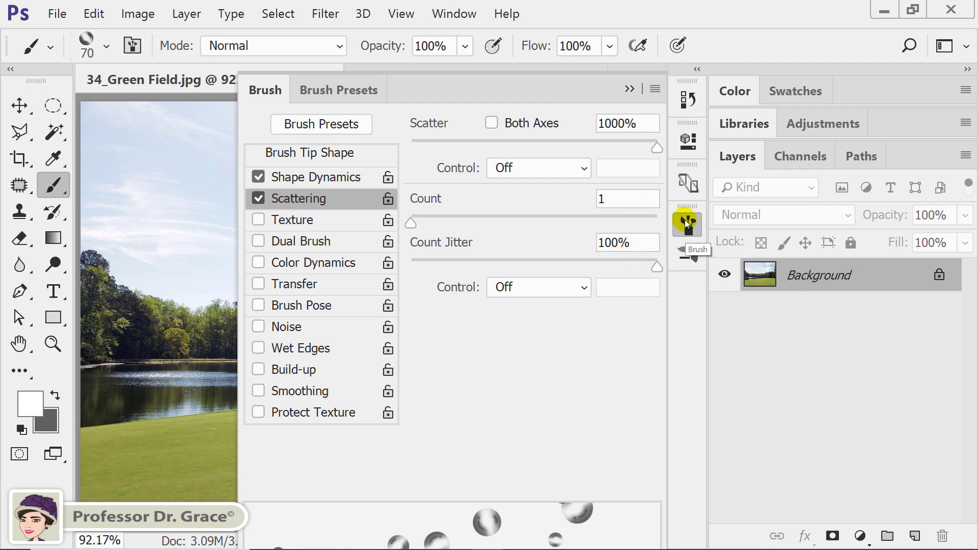
left_click(685, 222)
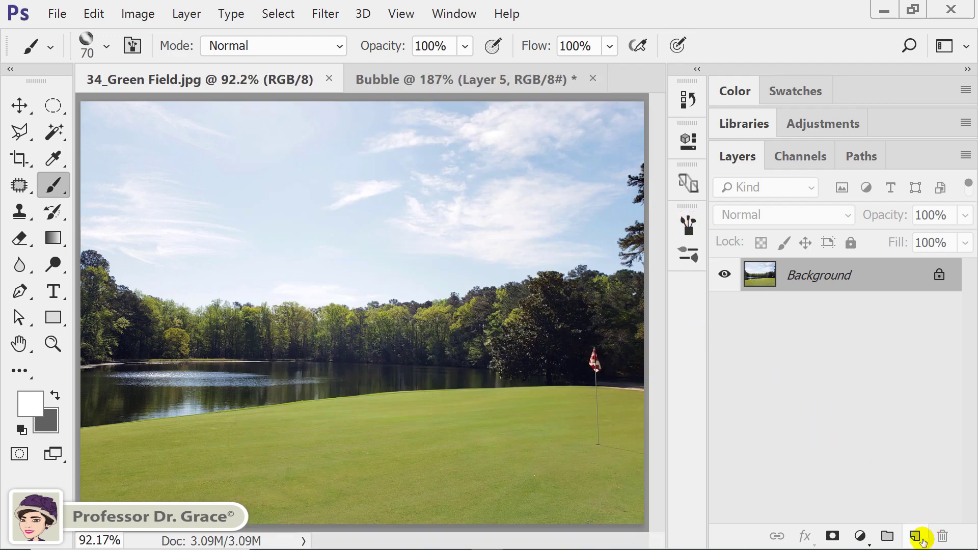
Step: Add a new layer and stamp bubbles across the sky, trees and lake
left_click(917, 536)
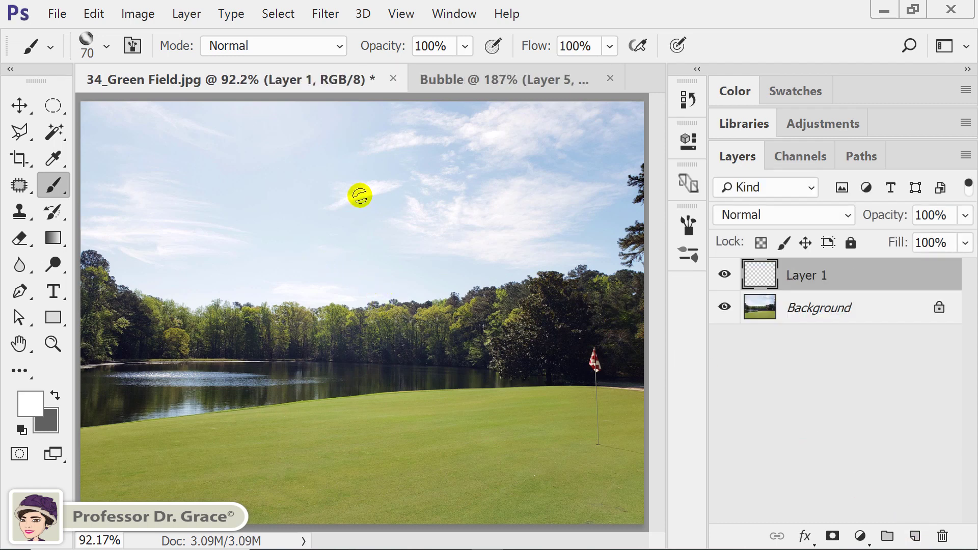
left_click(484, 193)
left_click(559, 257)
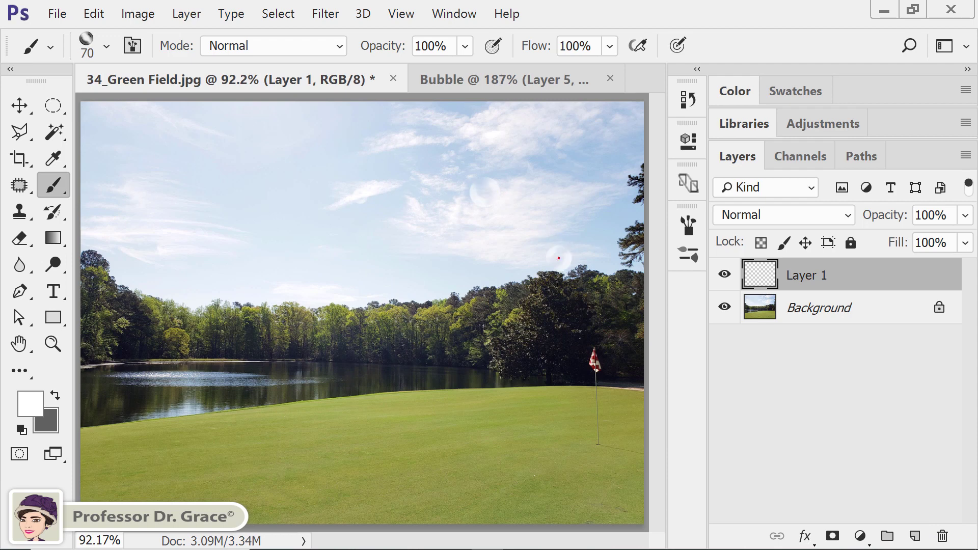
mouse_move(547, 284)
left_mouse_down()
mouse_move(521, 422)
mouse_move(624, 452)
left_mouse_up()
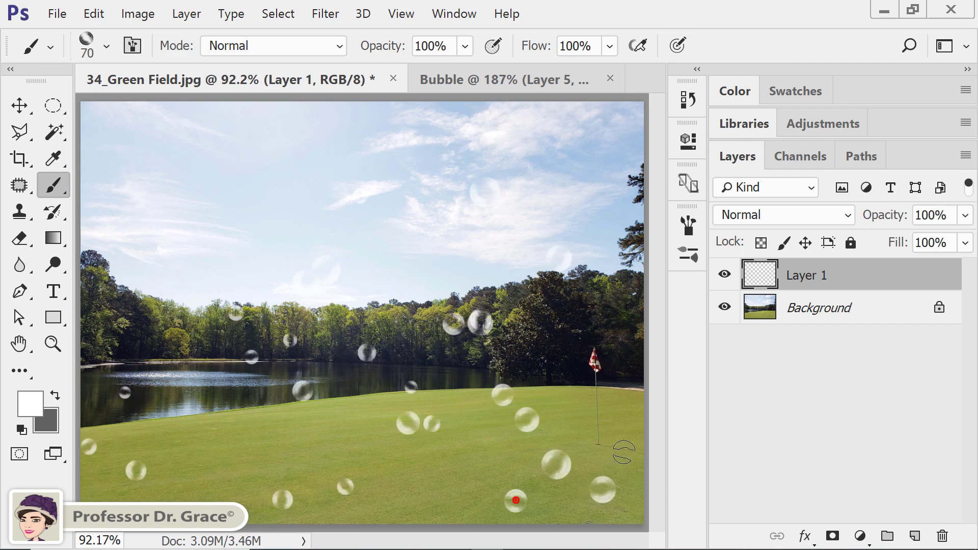
left_click(603, 322)
left_click(582, 214)
left_click_drag(224, 160, 185, 432)
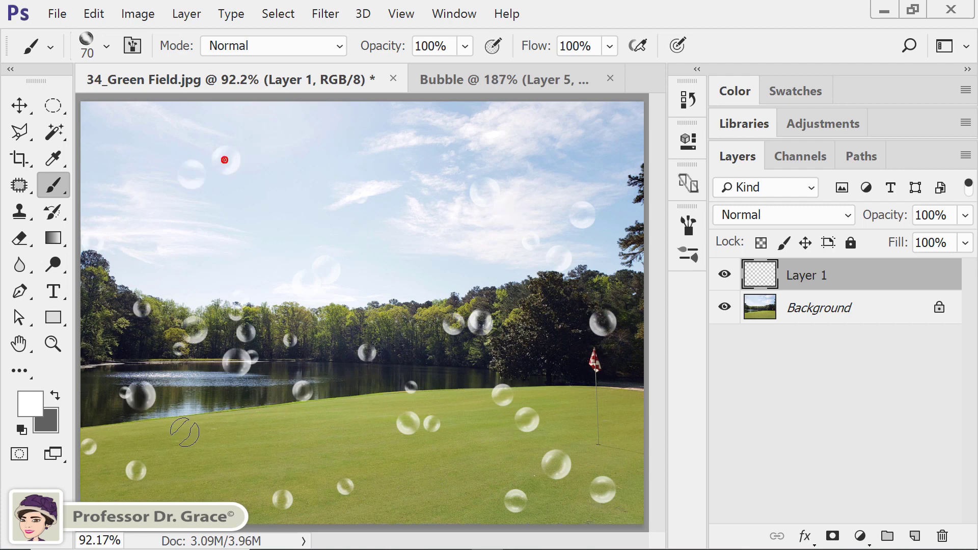
Step: Stamp more bubbles across the grass, trees and upper sky
left_click(207, 487)
left_click_drag(206, 487, 442, 351)
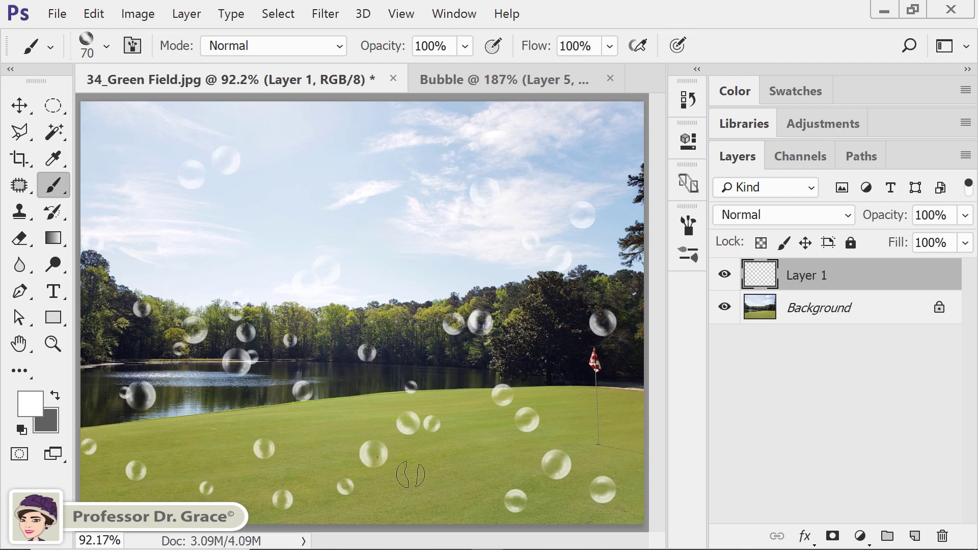
mouse_move(404, 237)
left_mouse_down()
mouse_move(398, 153)
mouse_move(338, 142)
mouse_move(245, 200)
left_mouse_up()
left_click(554, 134)
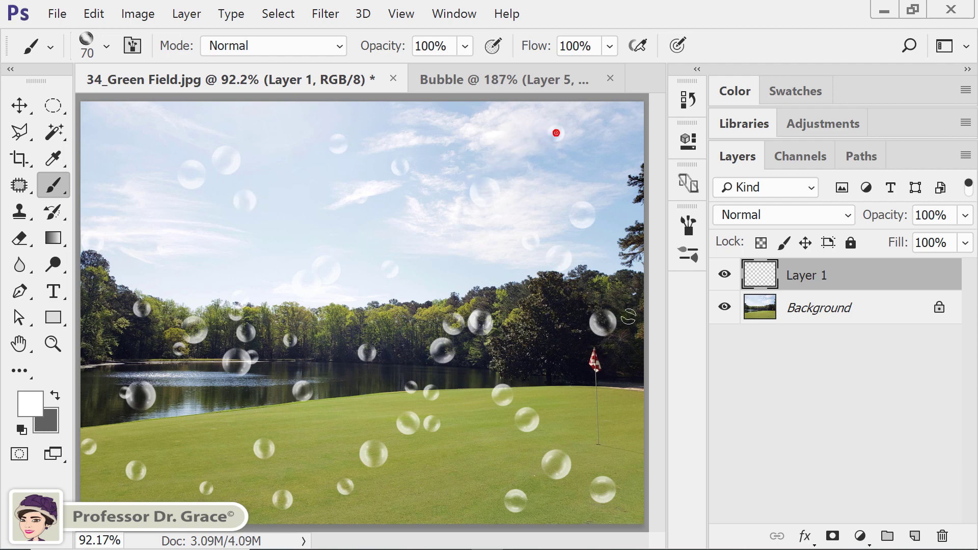
left_click(618, 431)
left_click(472, 460)
left_click(427, 502)
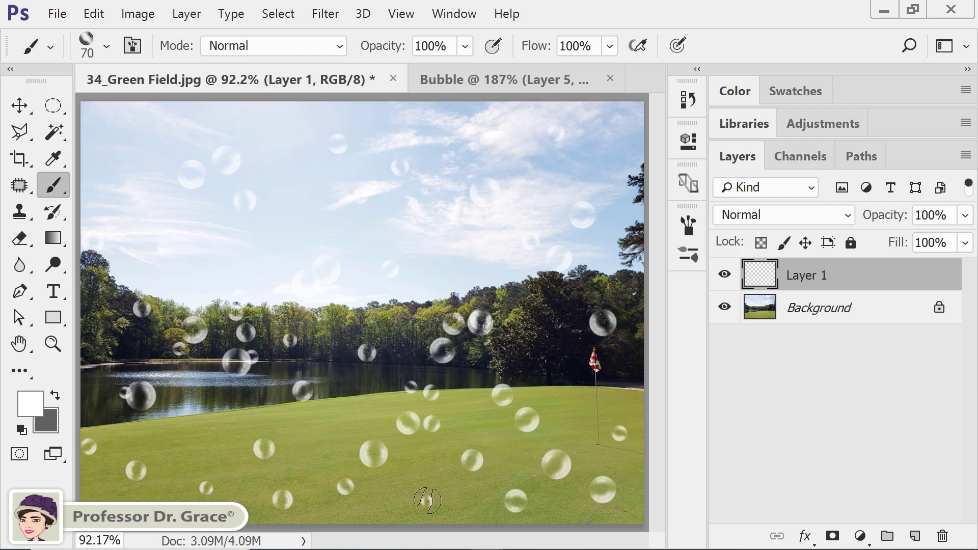
left_click(337, 426)
left_click(215, 421)
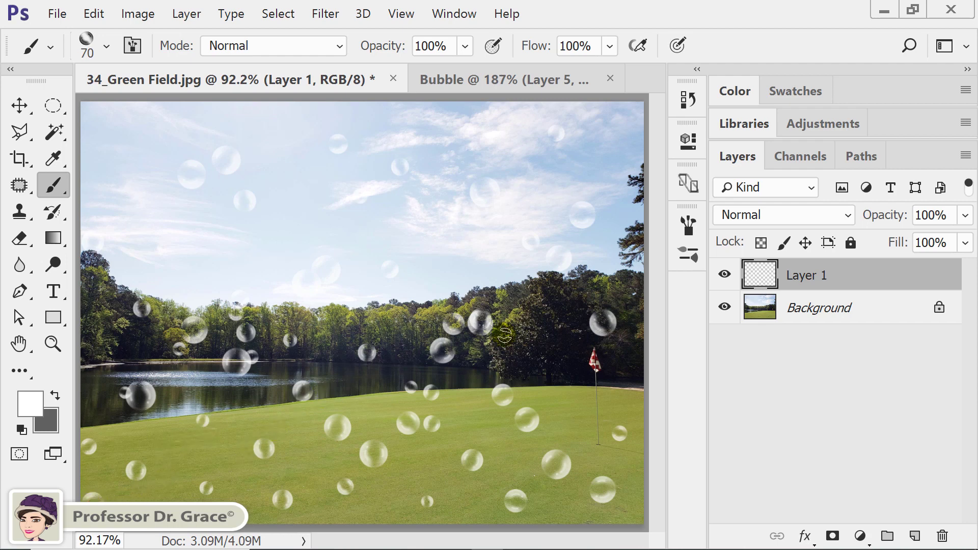
Step: Stamp one more bubble on the green field photo
left_click(576, 390)
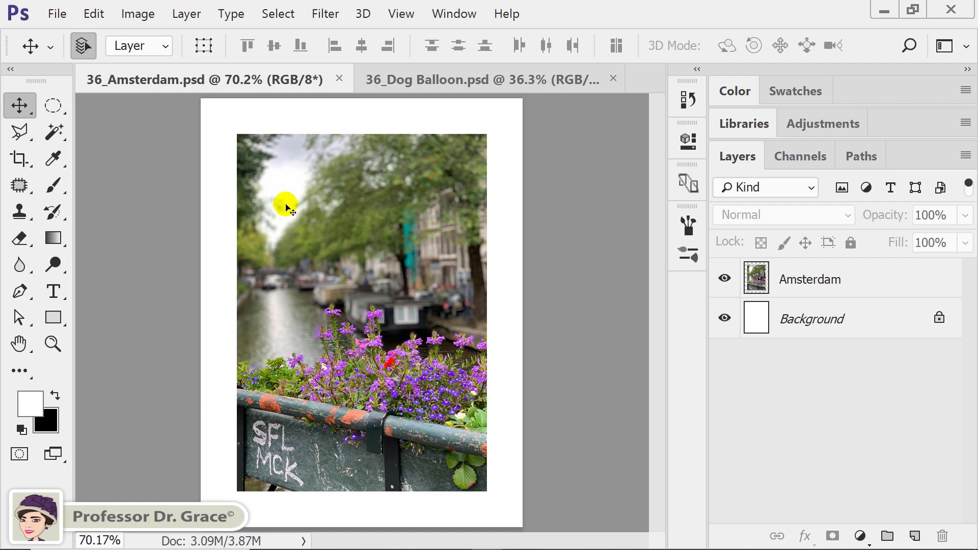
key("c")
right_click(20, 162)
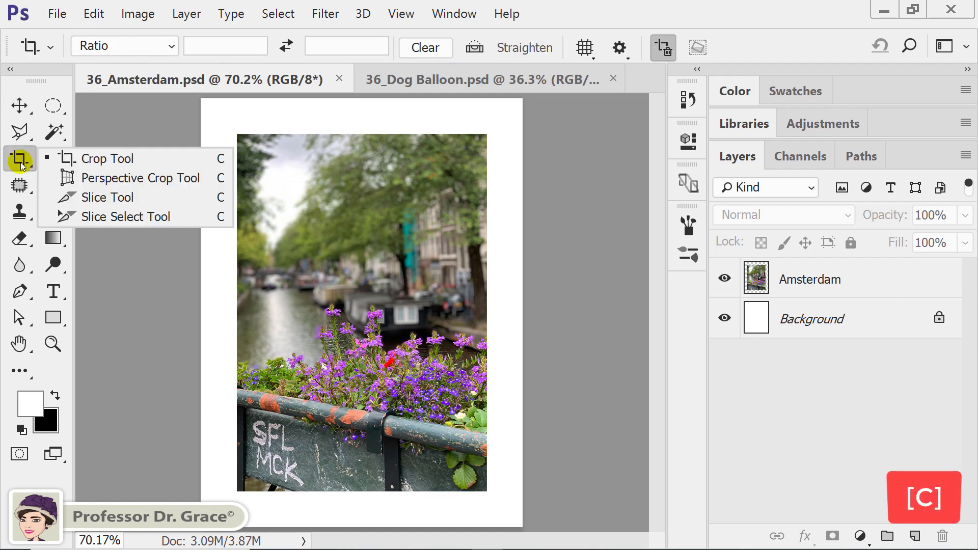
left_click(102, 161)
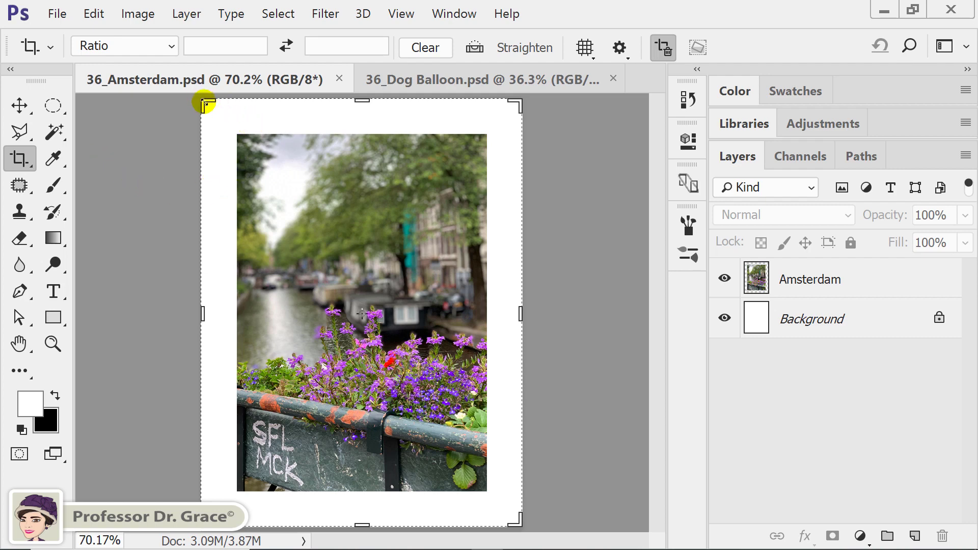
mouse_move(205, 104)
left_mouse_down()
mouse_move(224, 127)
mouse_move(220, 117)
left_mouse_up()
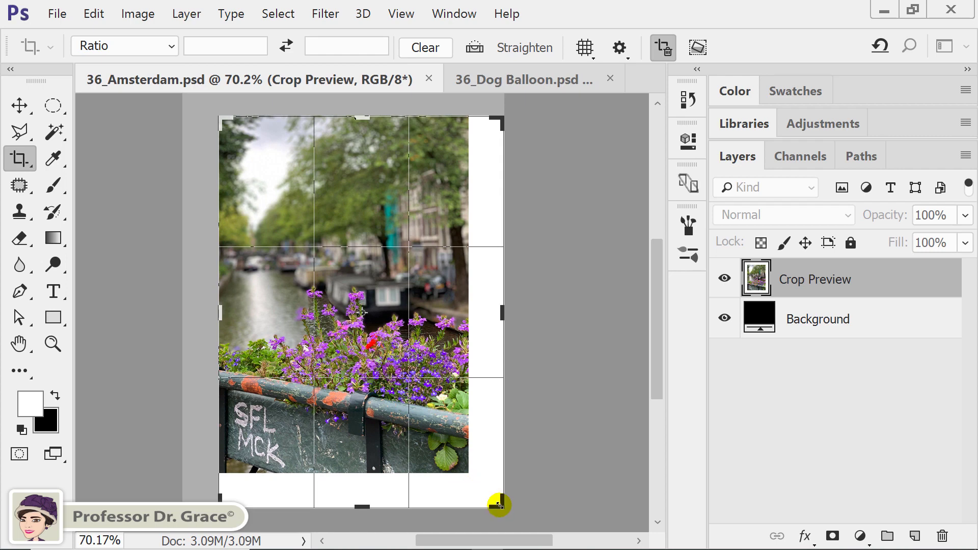
left_click_drag(499, 504, 484, 489)
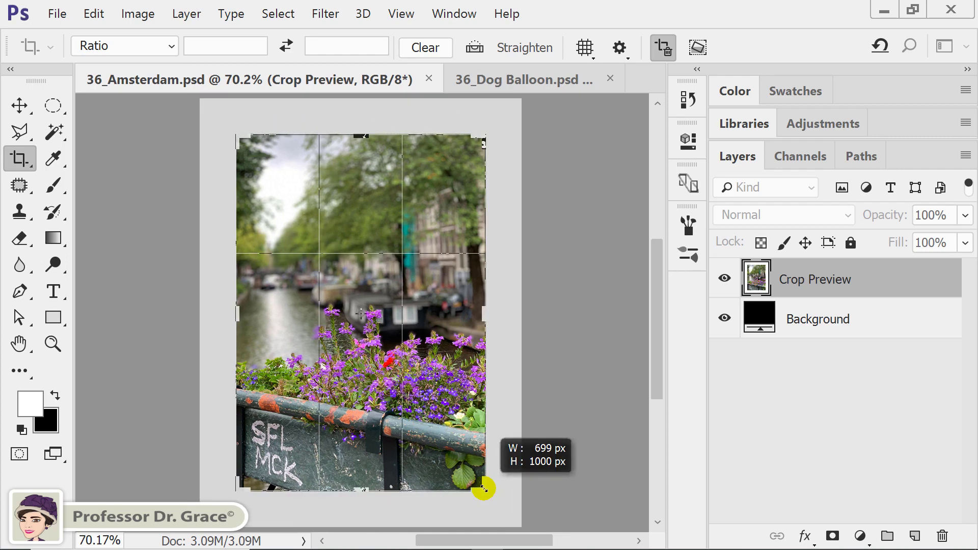
key("Return")
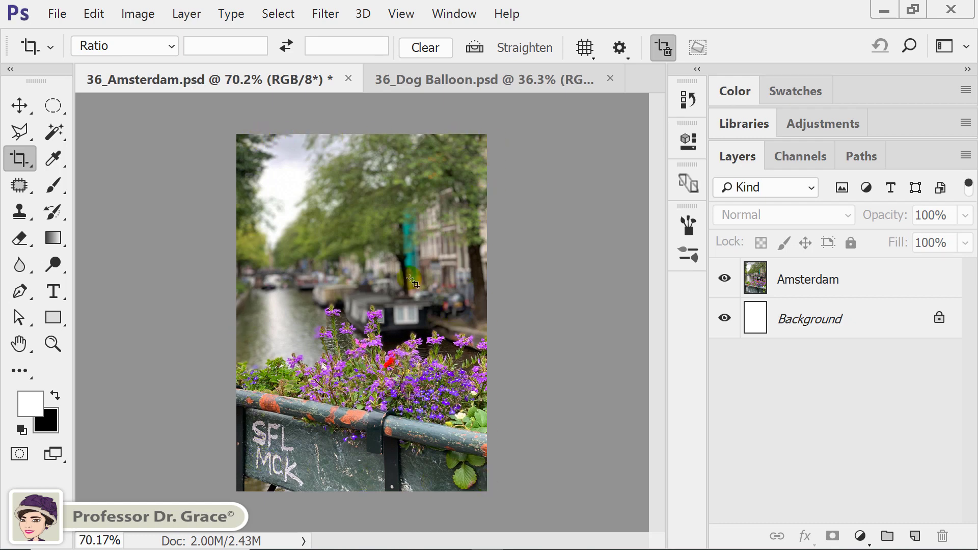
key("ctrl+z")
key("ctrl")
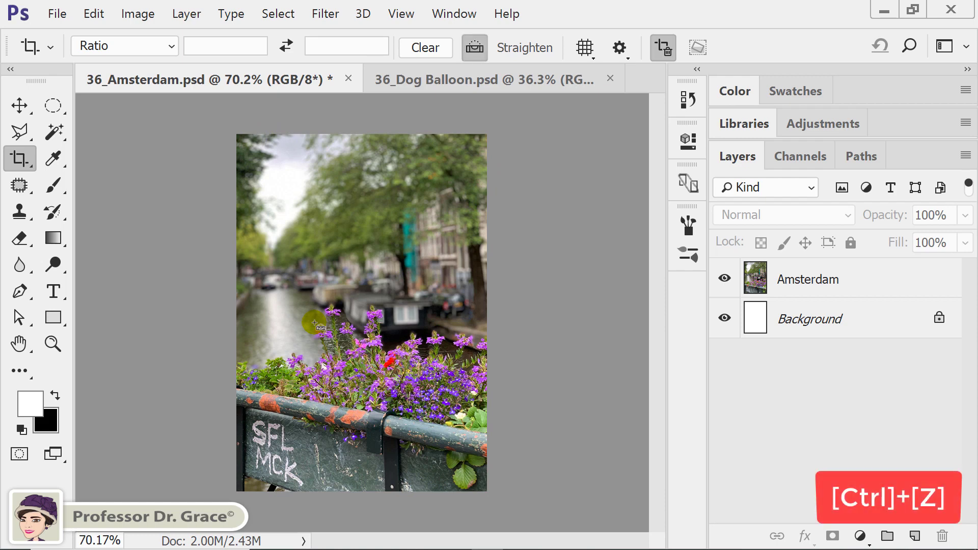
key("ctrl+z")
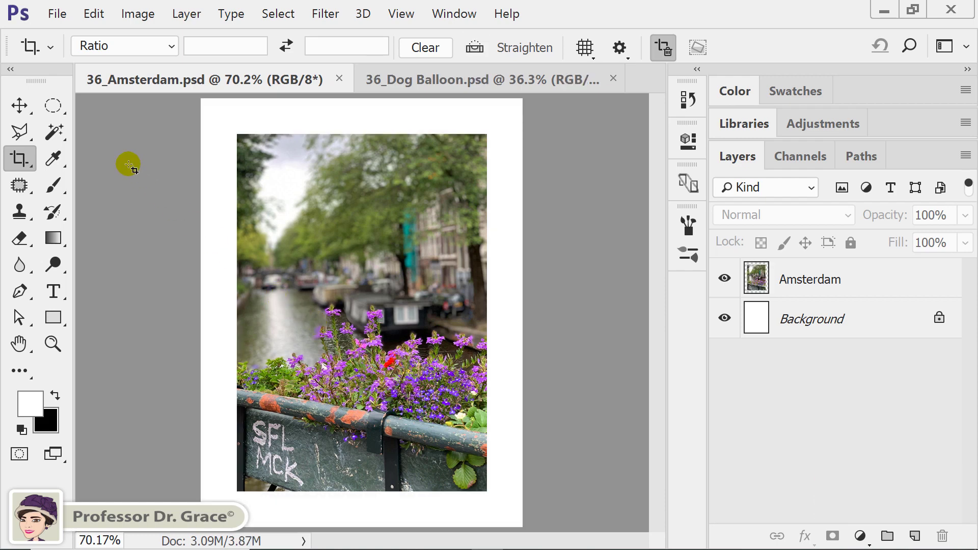
left_click(26, 108)
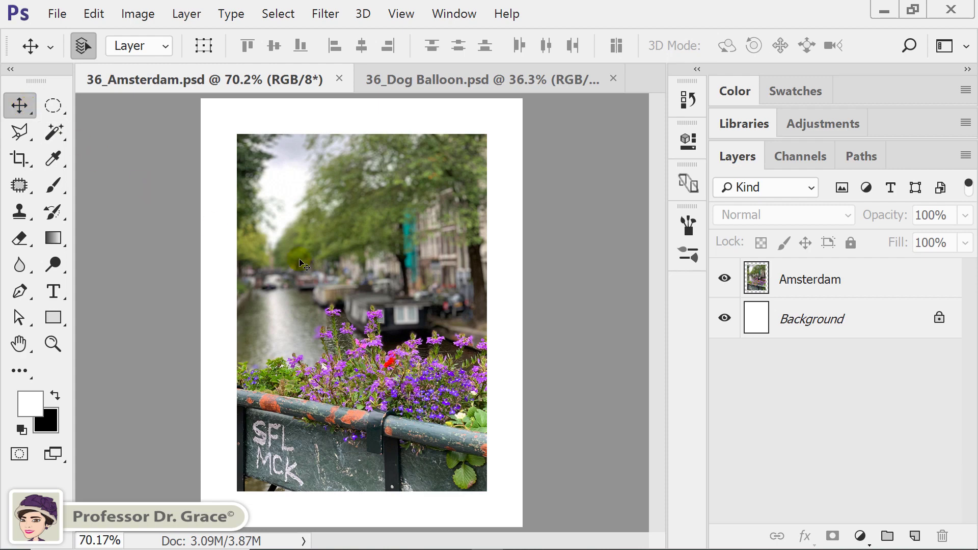
Step: Crop the Amsterdam canvas to the photo layer's pixel selection, removing the white border, then deselect
key("ctrl")
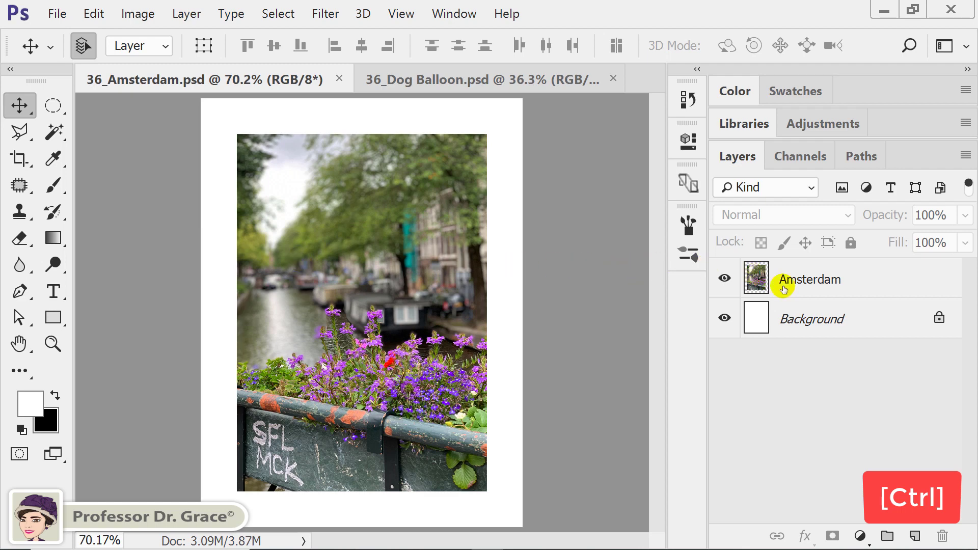
left_click(762, 283, "ctrl")
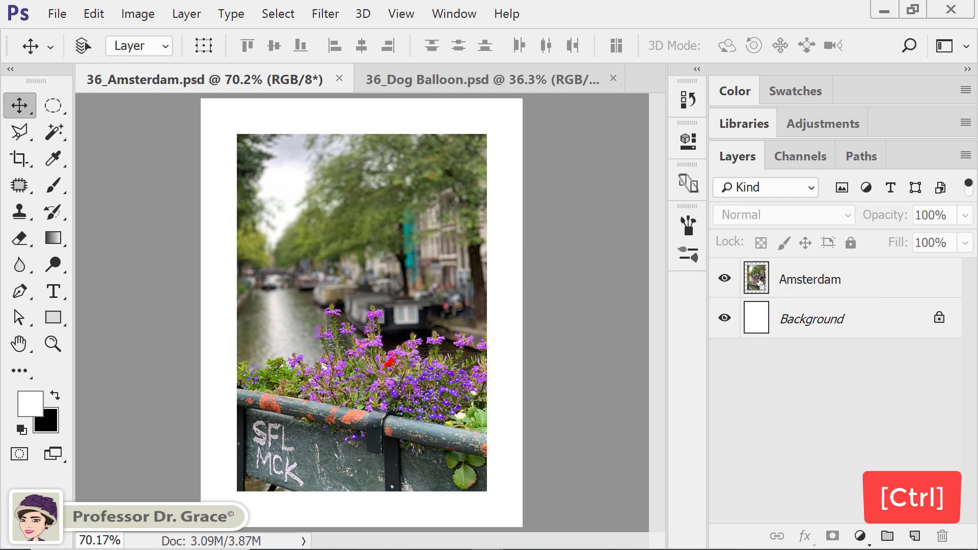
left_click(759, 282, "ctrl")
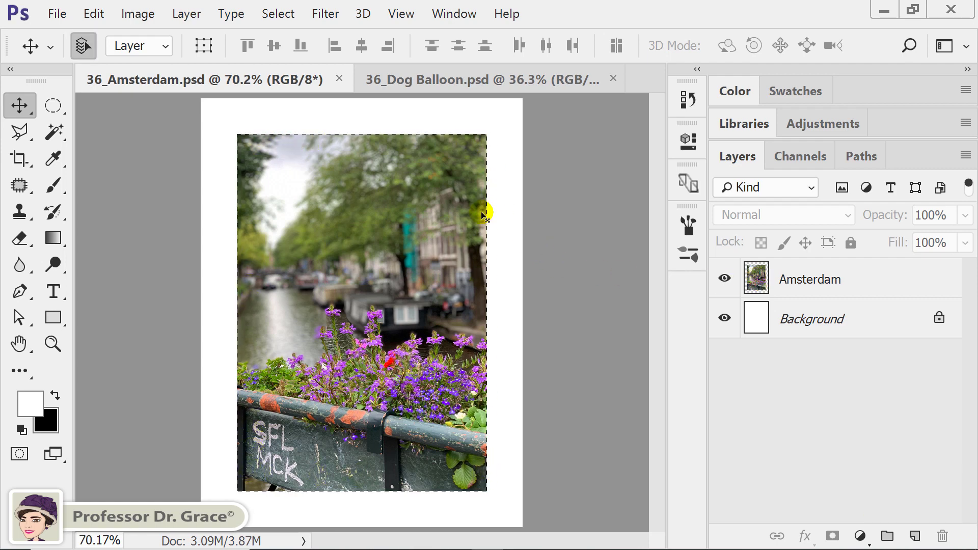
left_click(151, 7)
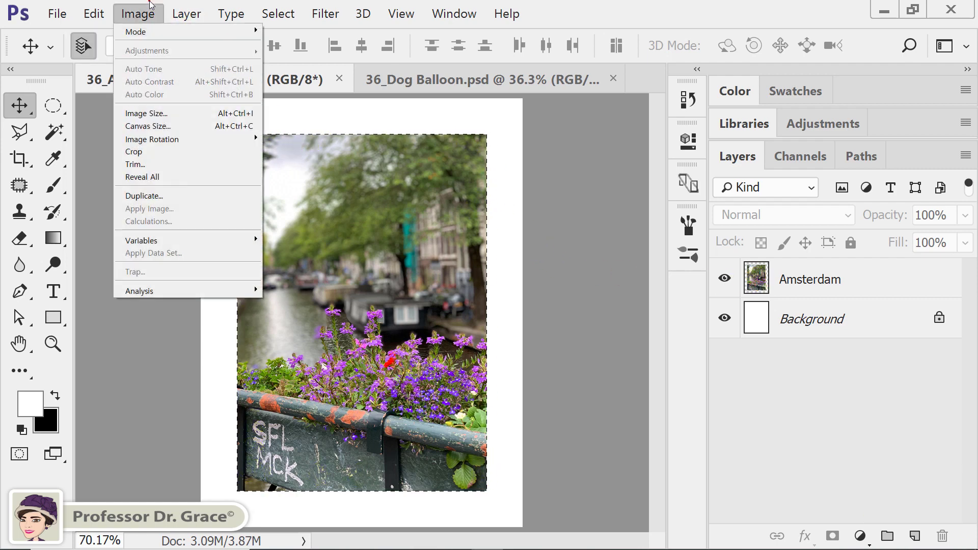
left_click(146, 151)
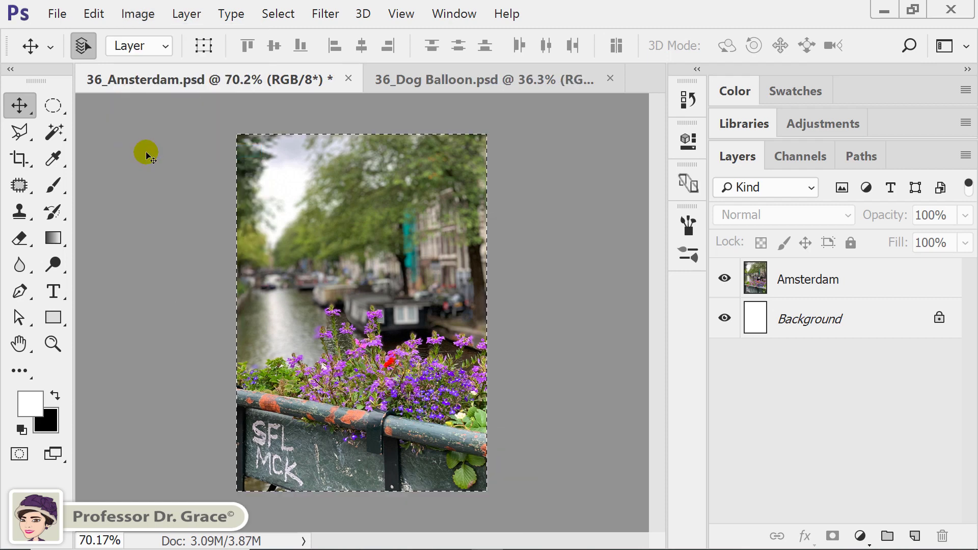
key("ctrl+d")
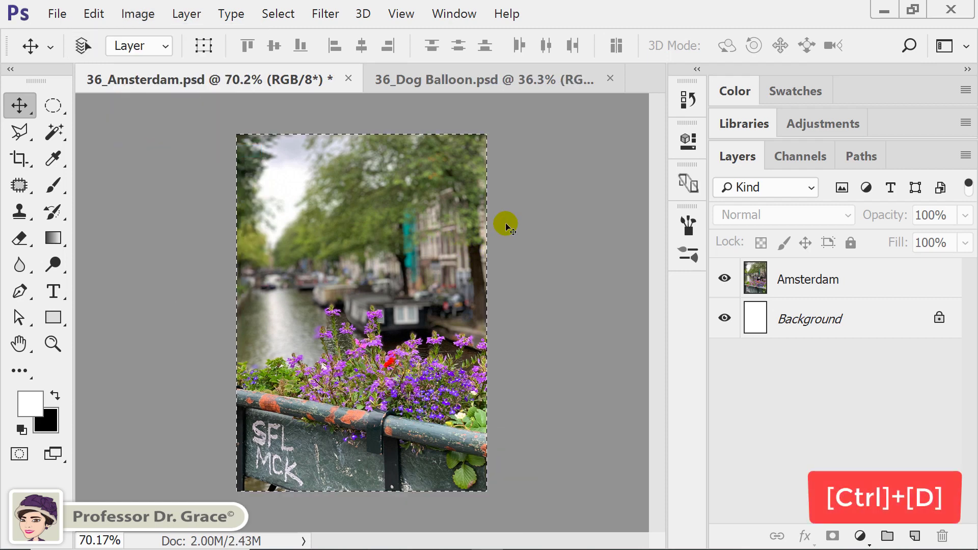
key("ctrl")
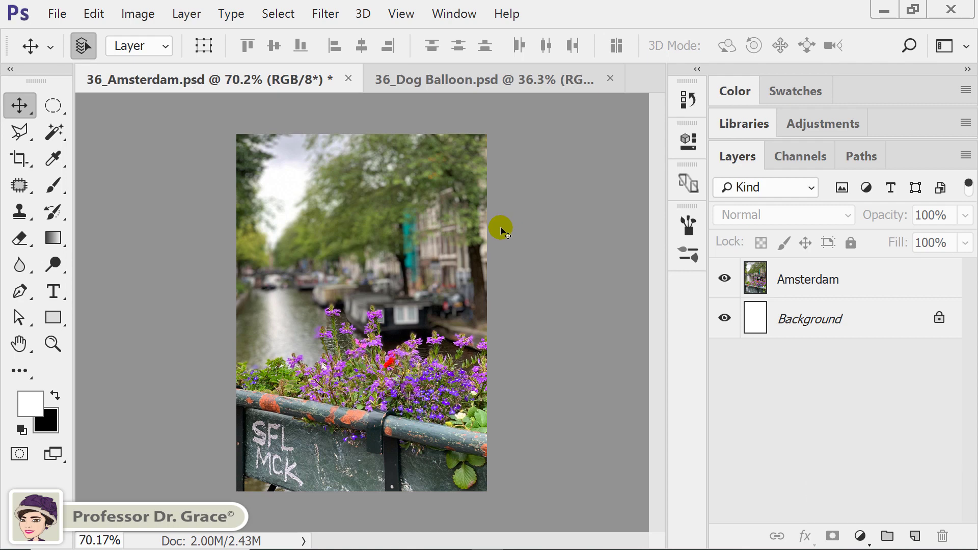
Step: Draw a rectangular marquee around the purple flowers and railing and crop the image to it
key("m")
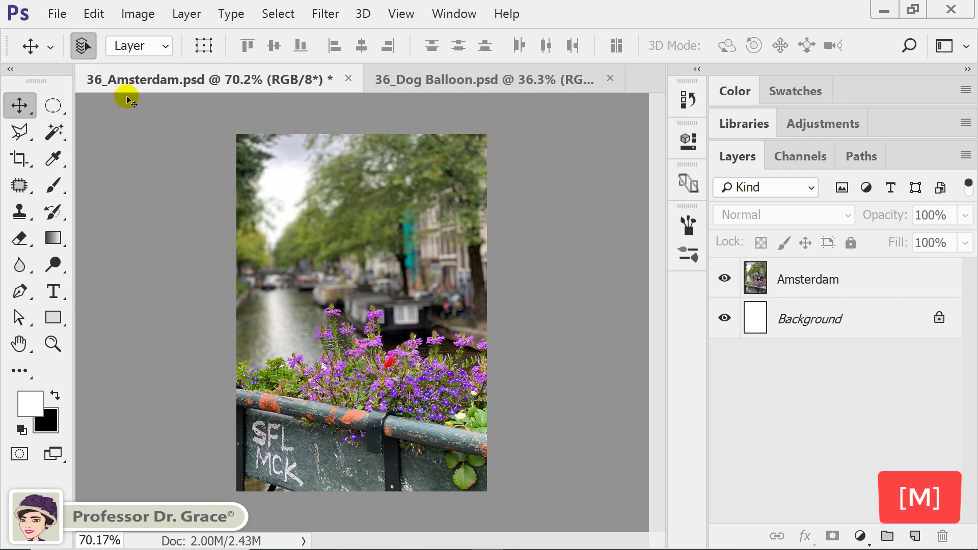
left_click(53, 105)
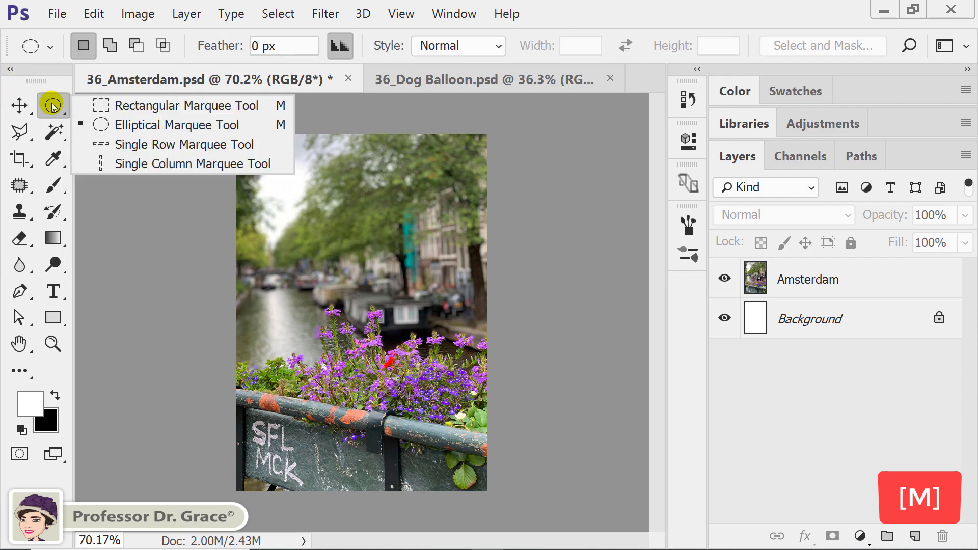
left_click(103, 108)
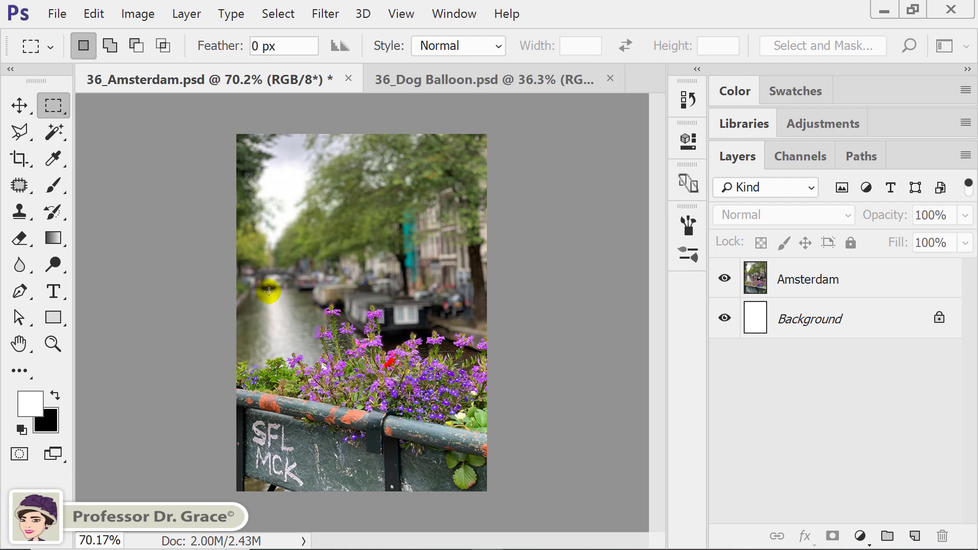
mouse_move(257, 276)
left_mouse_down()
mouse_move(359, 392)
mouse_move(500, 483)
left_mouse_up()
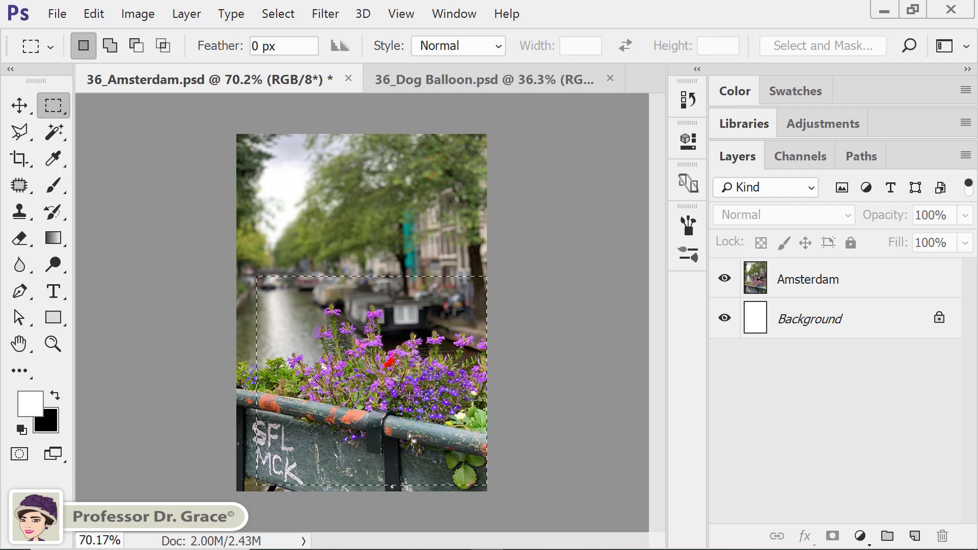
left_click_drag(406, 433, 396, 439)
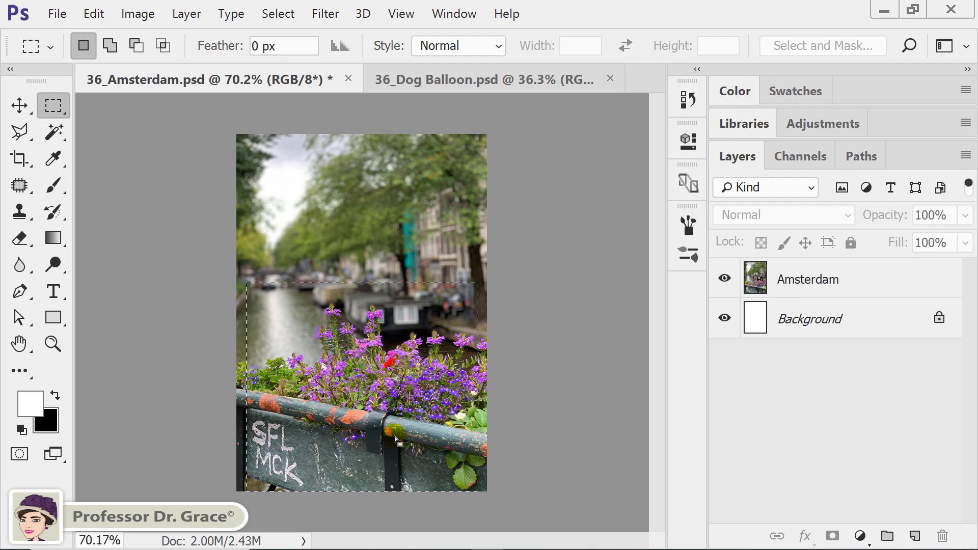
left_click(138, 14)
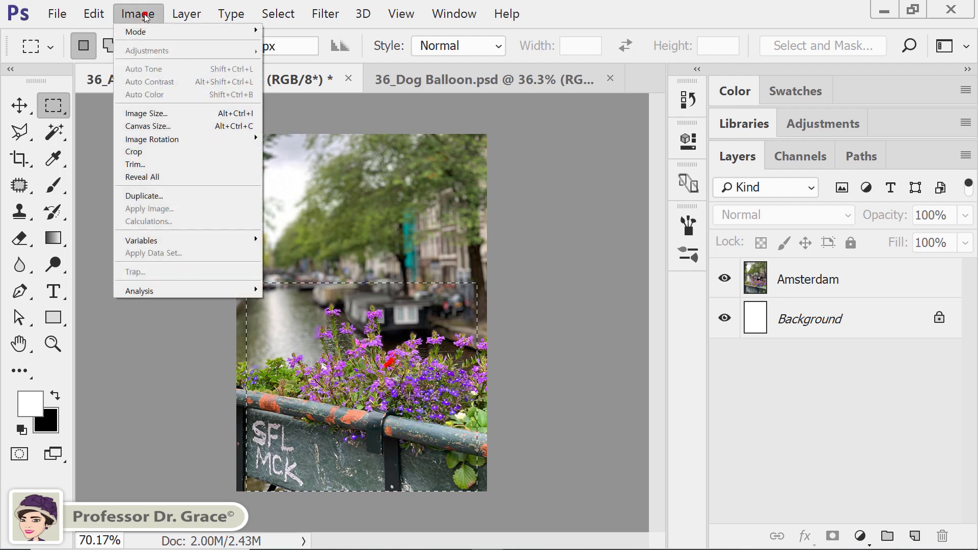
left_click(153, 152)
Step: Deselect after the flower crop, undo the deselect, then clear the selection again
key("ctrl+d")
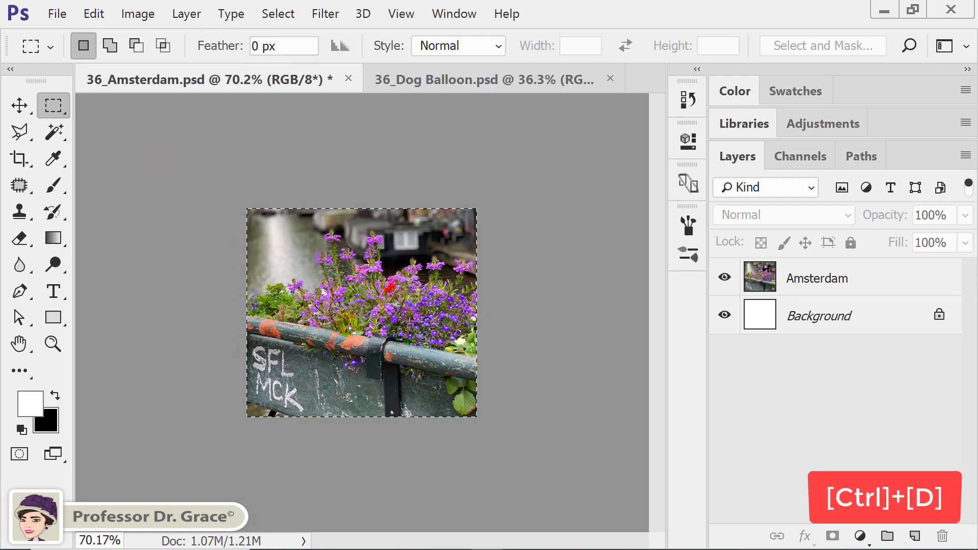
key("ctrl+d")
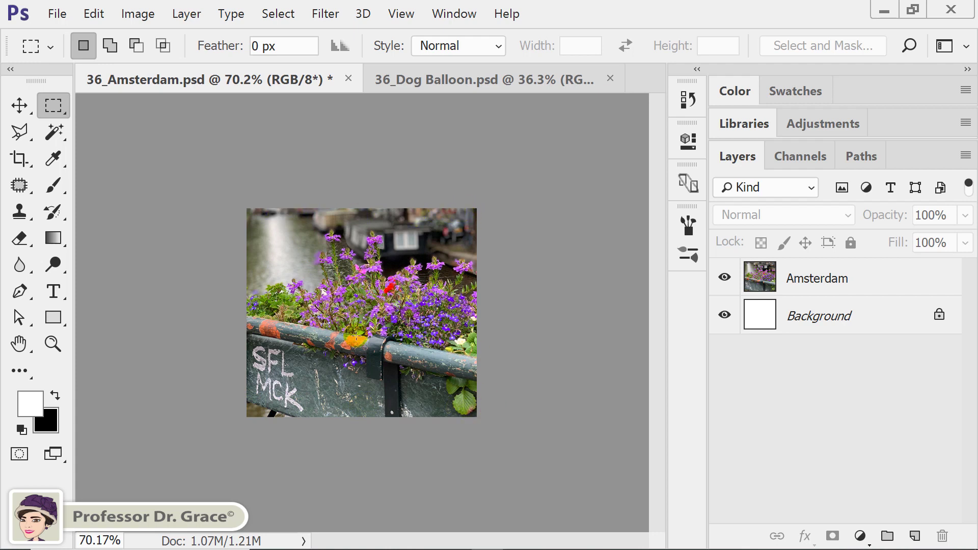
key("ctrl+z")
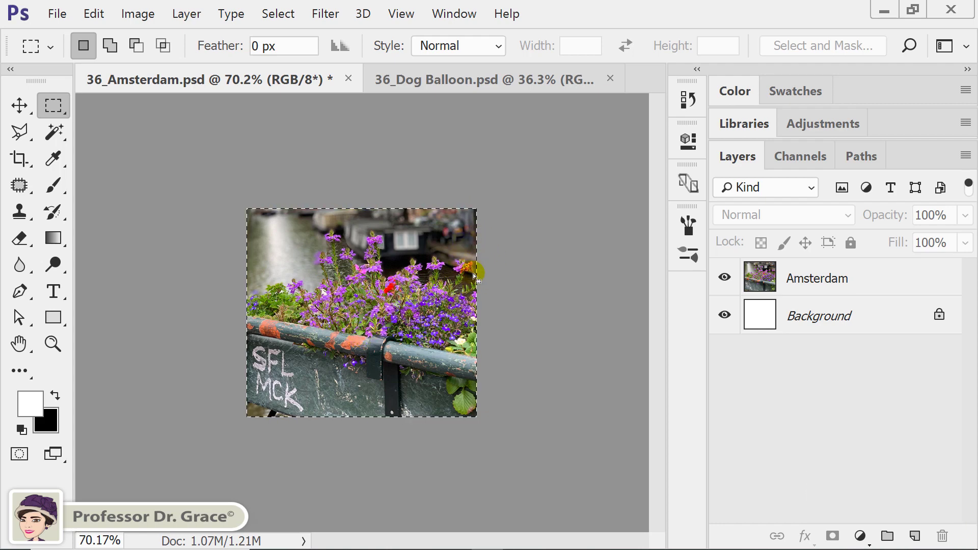
left_click(430, 294)
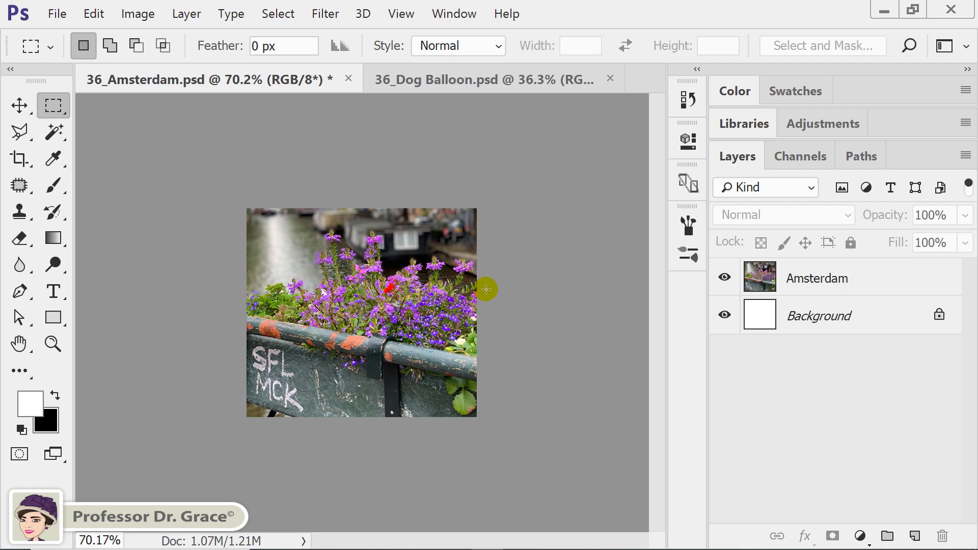
Step: Use the History panel to revert to before the crop, keeping the flowers rectangle selected
left_click(688, 100)
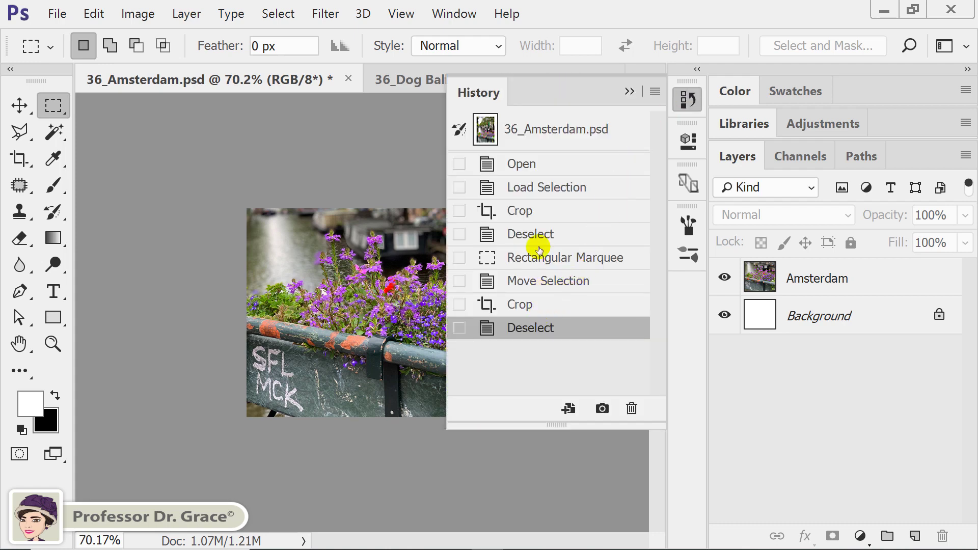
left_click(538, 302)
left_click(541, 281)
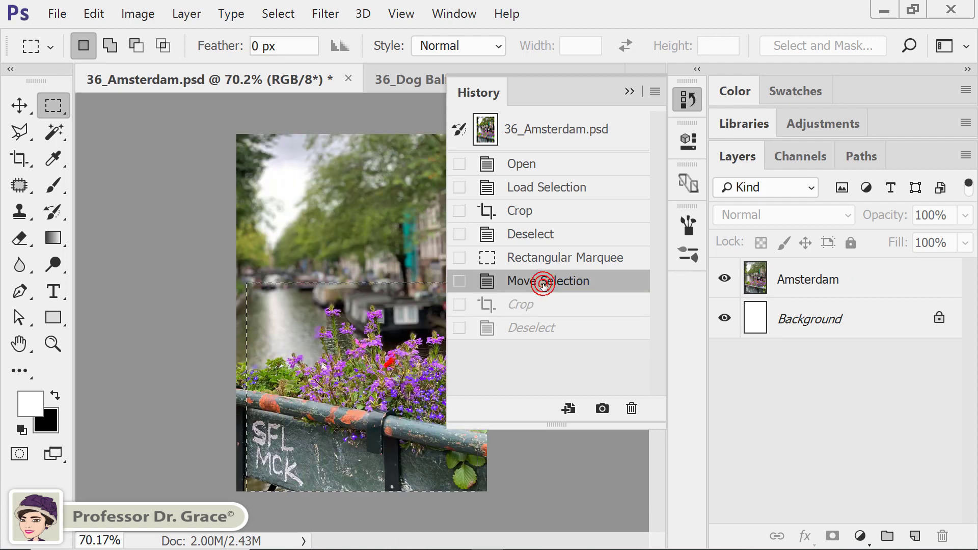
left_click(632, 91)
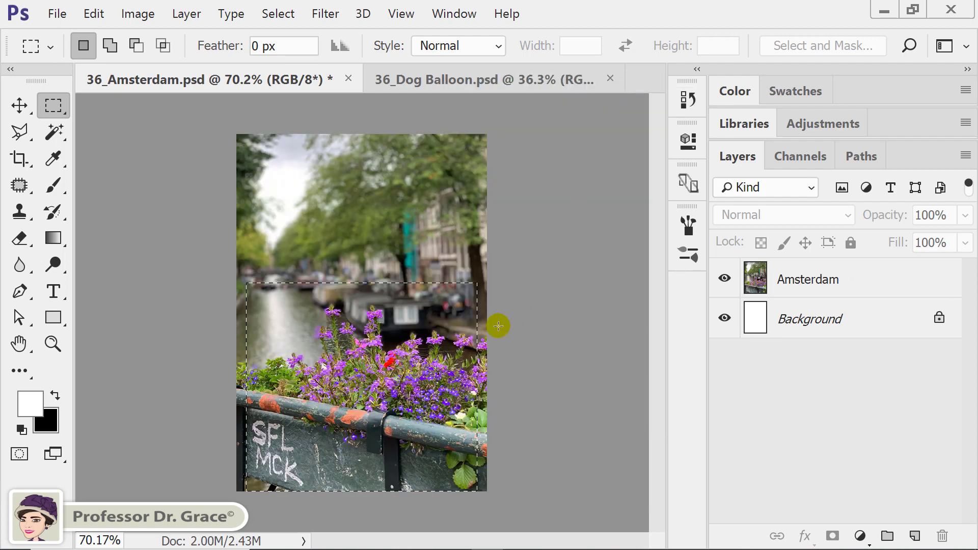
key("ctrl+alt+z")
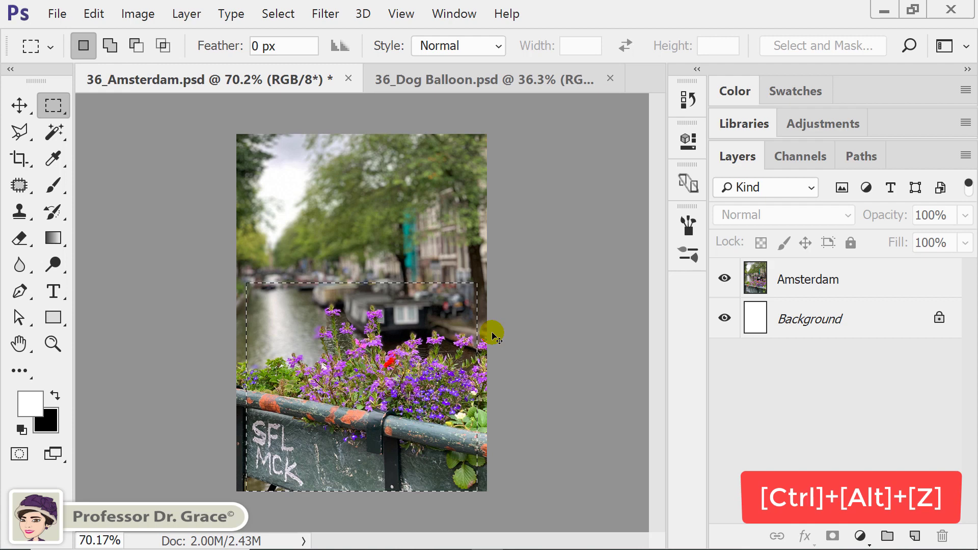
Step: Step back and forward through history, ending on the uncropped photo with white border and no selection
key("ctrl+alt+z")
key("ctrl+alt+z")
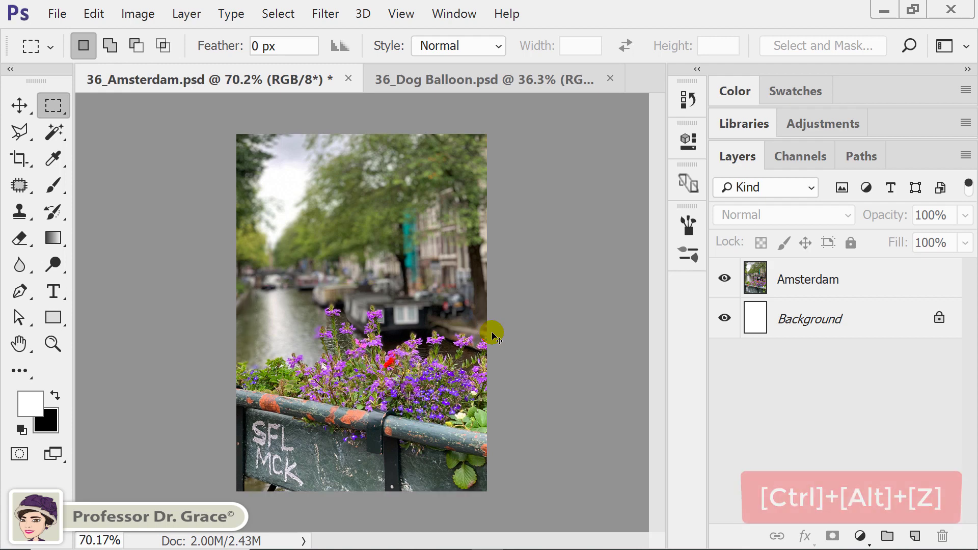
key("ctrl+alt+z")
key("ctrl+alt+z")
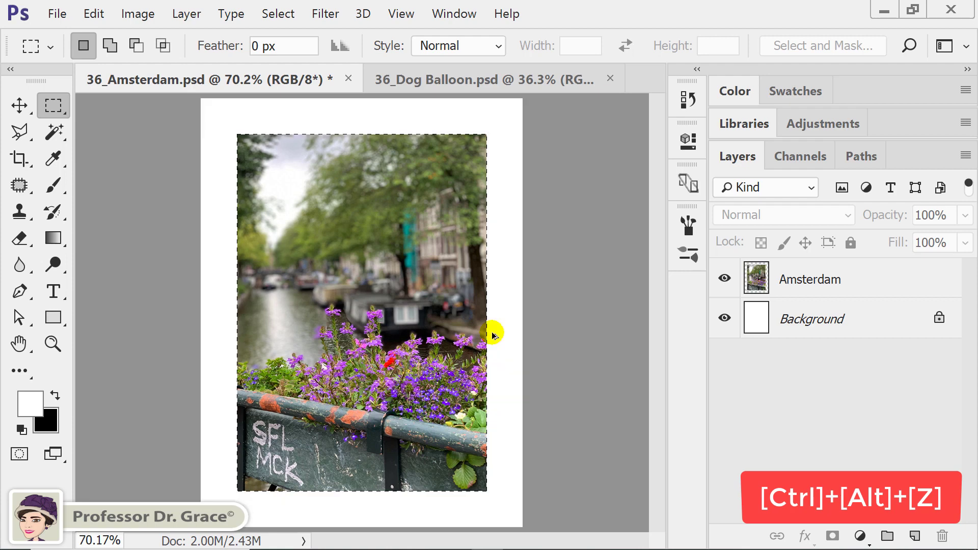
key("ctrl+alt+z")
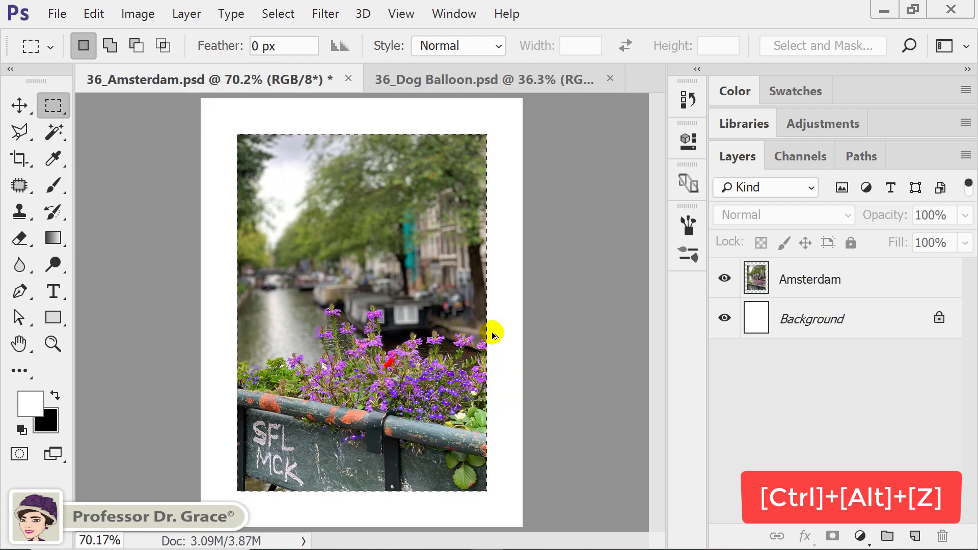
key("ctrl+alt+z")
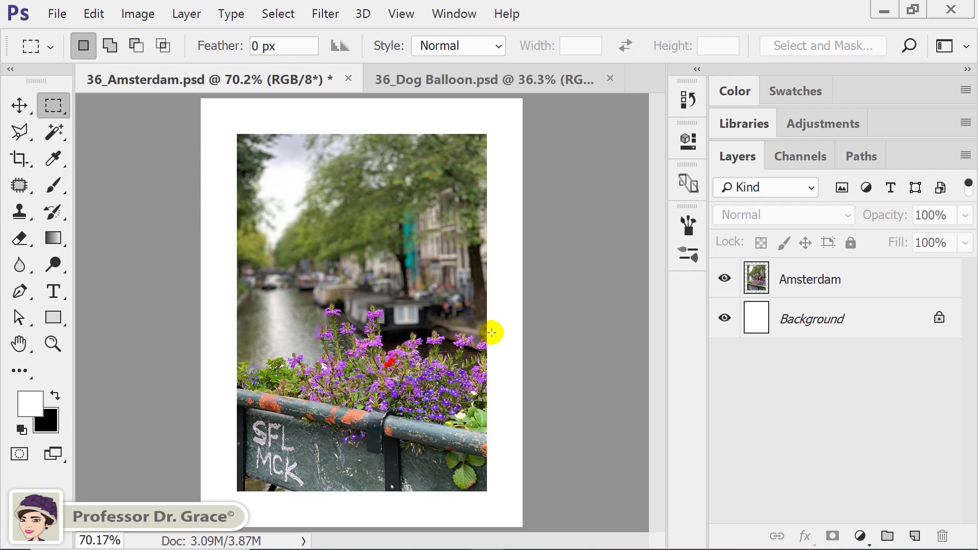
key("ctrl+shift+z")
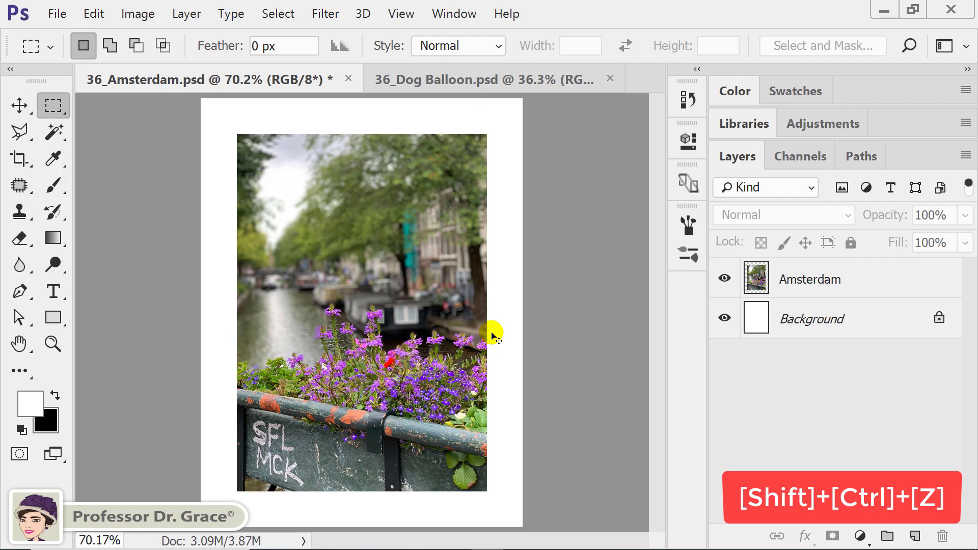
key("ctrl+shift+z")
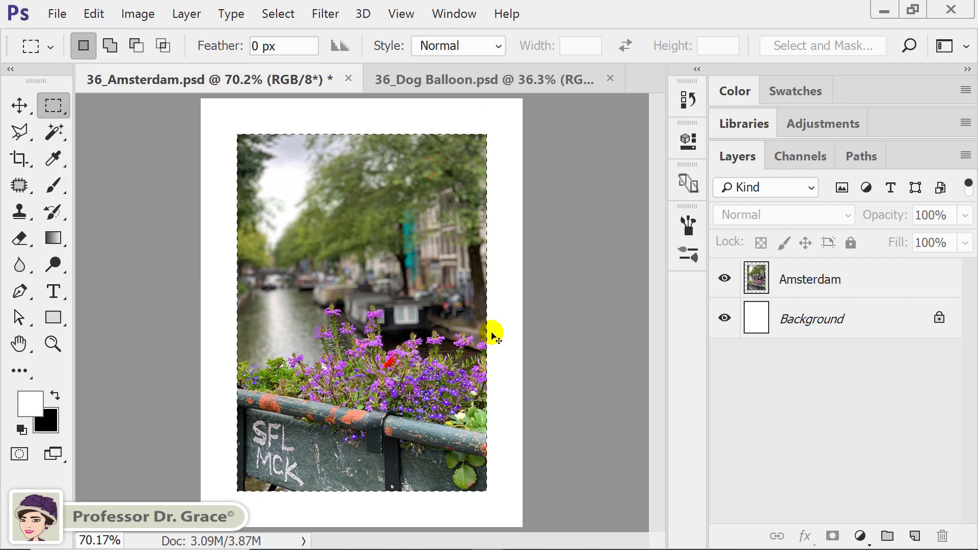
key("ctrl+shift+z")
key("ctrl+alt+z")
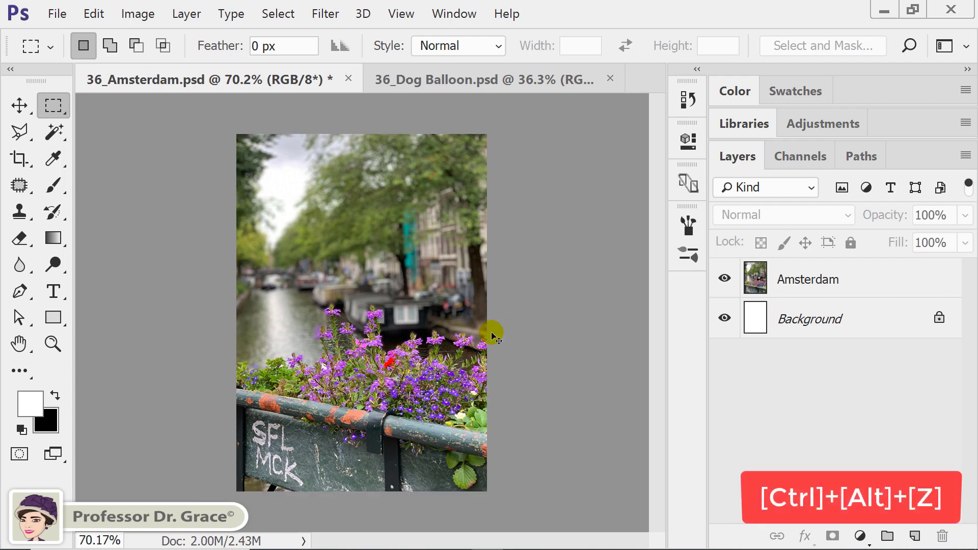
key("ctrl+alt+z")
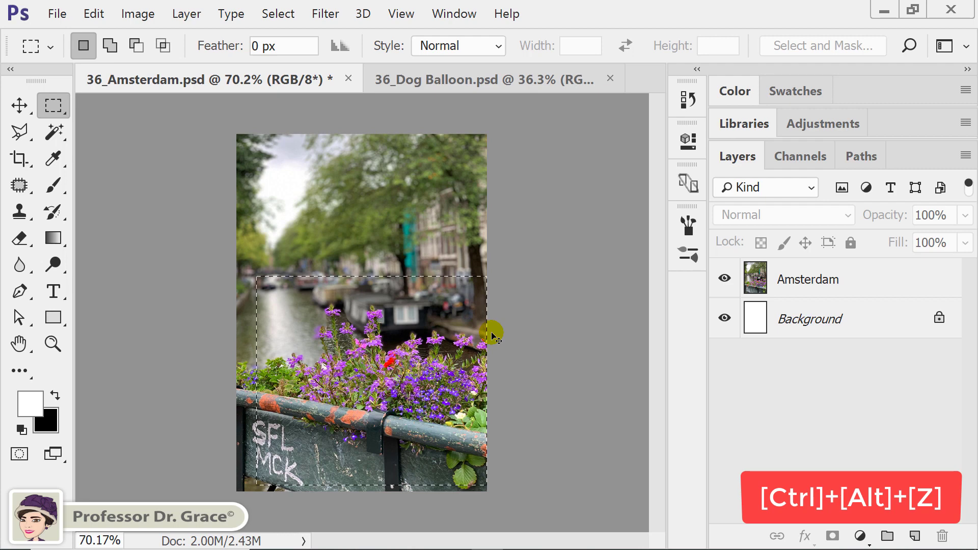
key("ctrl+shift+z")
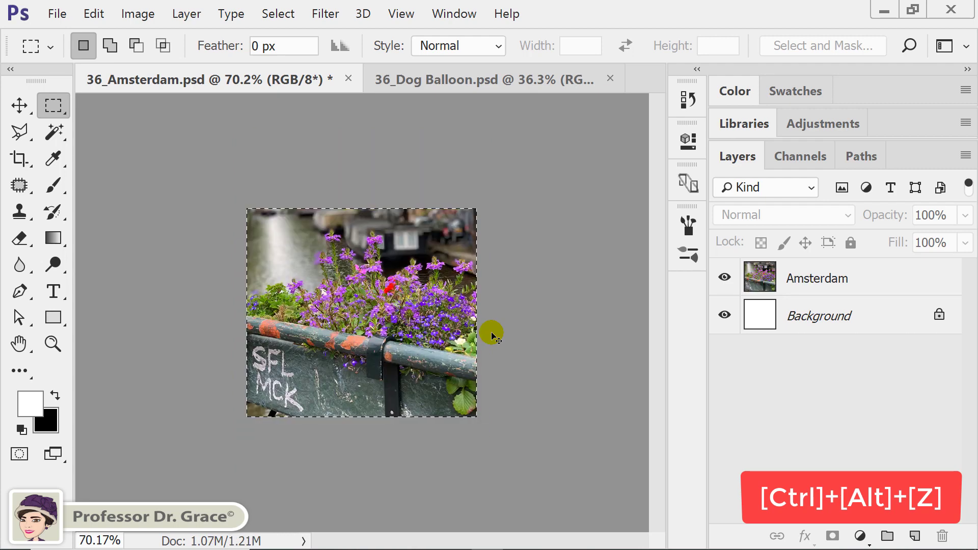
key("ctrl+shift+z")
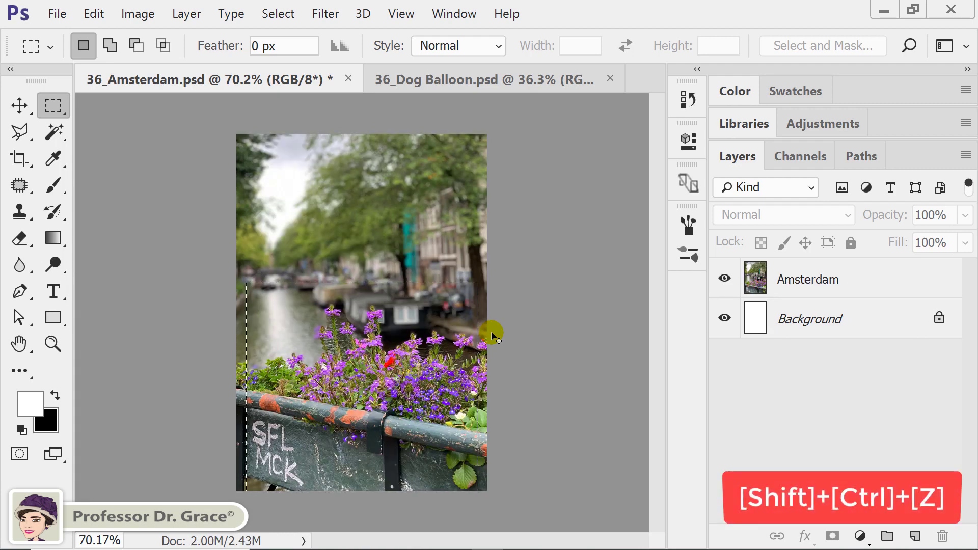
key("ctrl+shift+z")
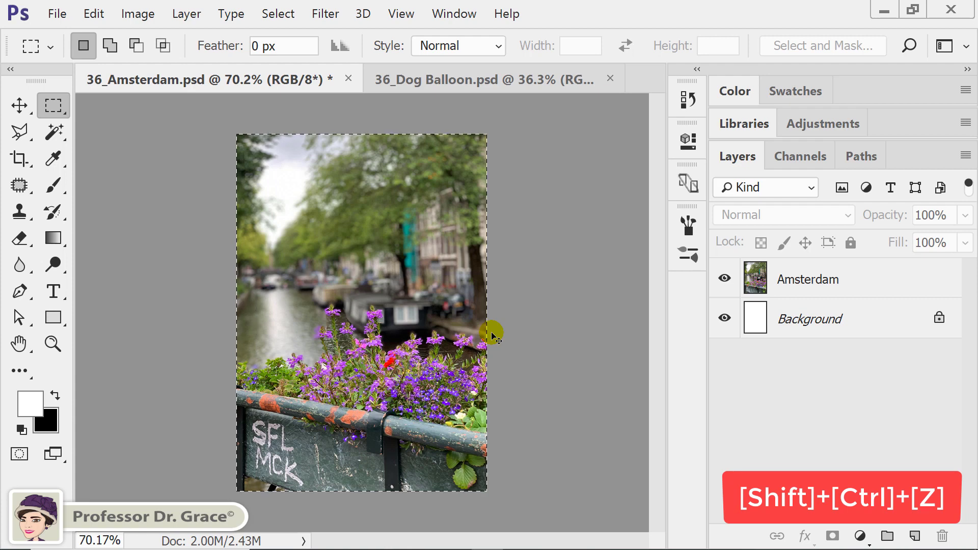
key("ctrl+shift+z")
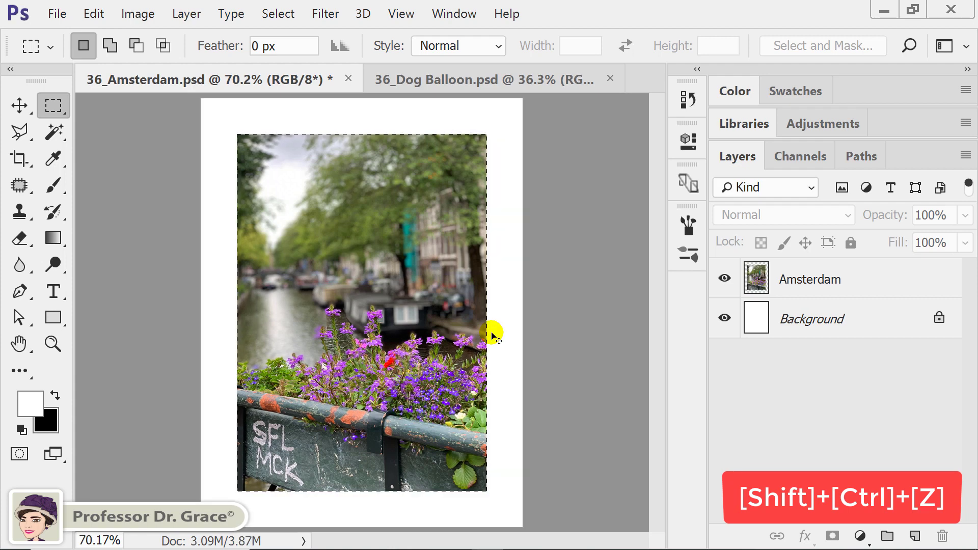
key("ctrl+shift+z")
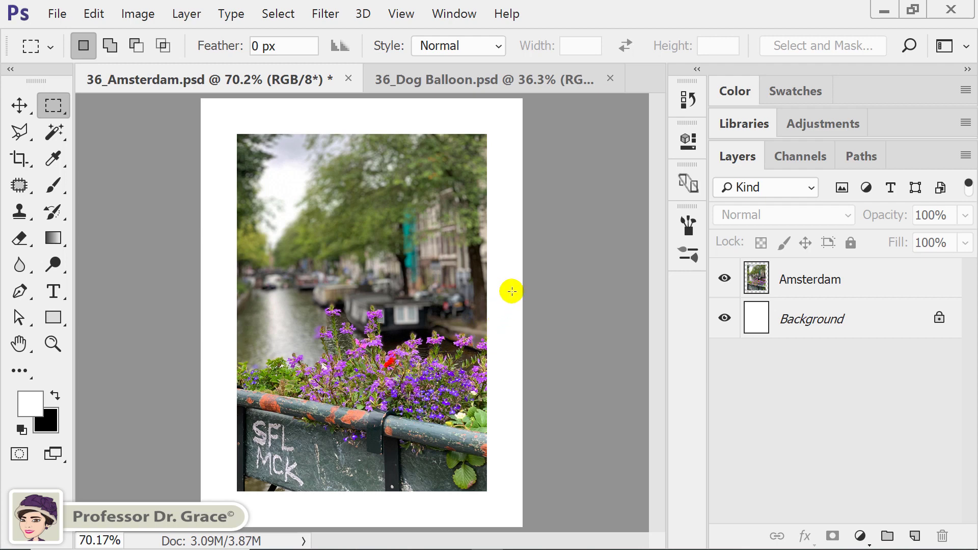
Step: Switch to the 36_Dog Balloon.psd document
left_click(488, 89)
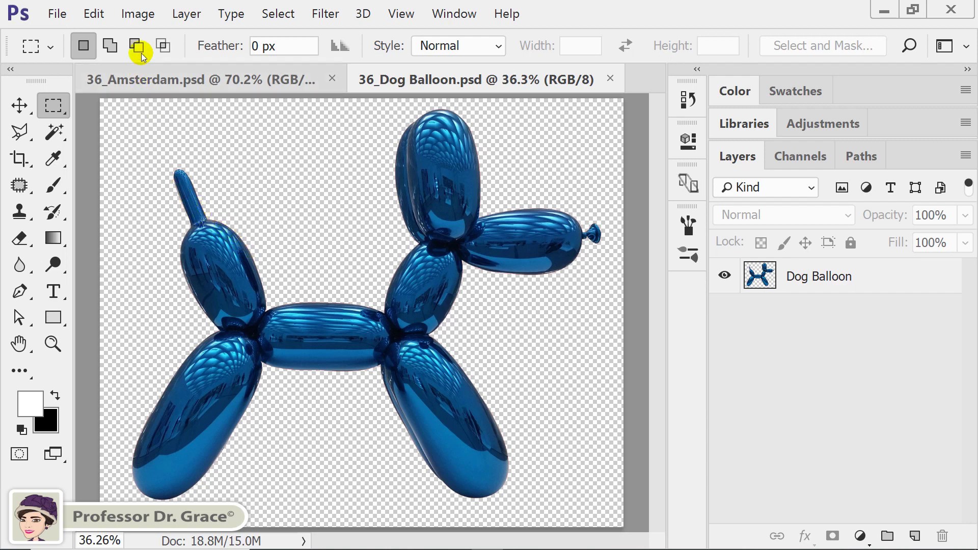
Step: Trim transparent pixels from the top, bottom, left and right of the Dog Balloon canvas
left_click(138, 14)
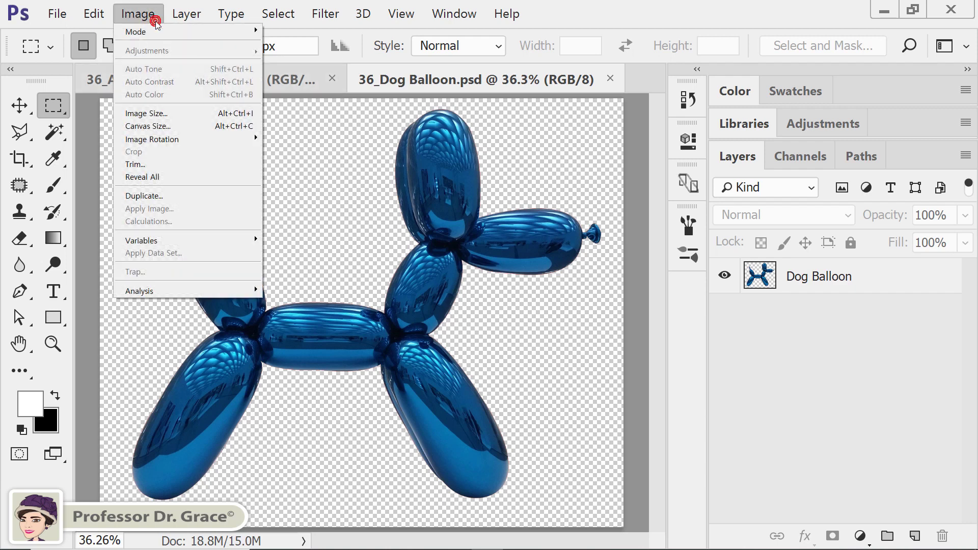
left_click(152, 166)
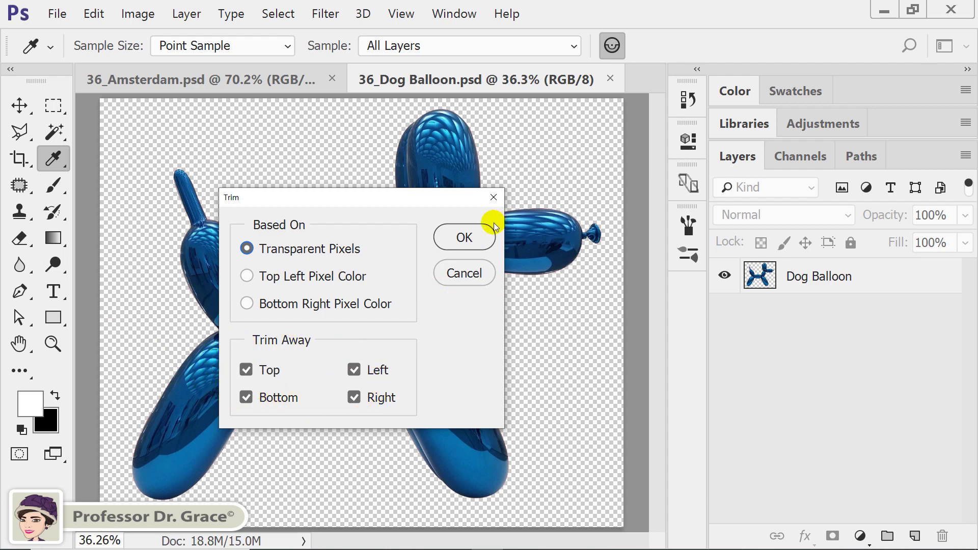
left_click(473, 240)
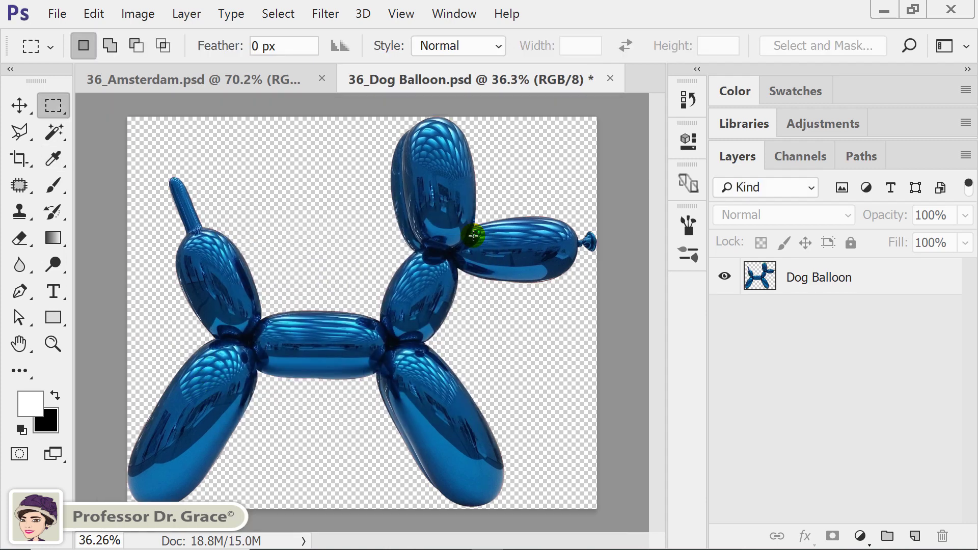
left_click(439, 141)
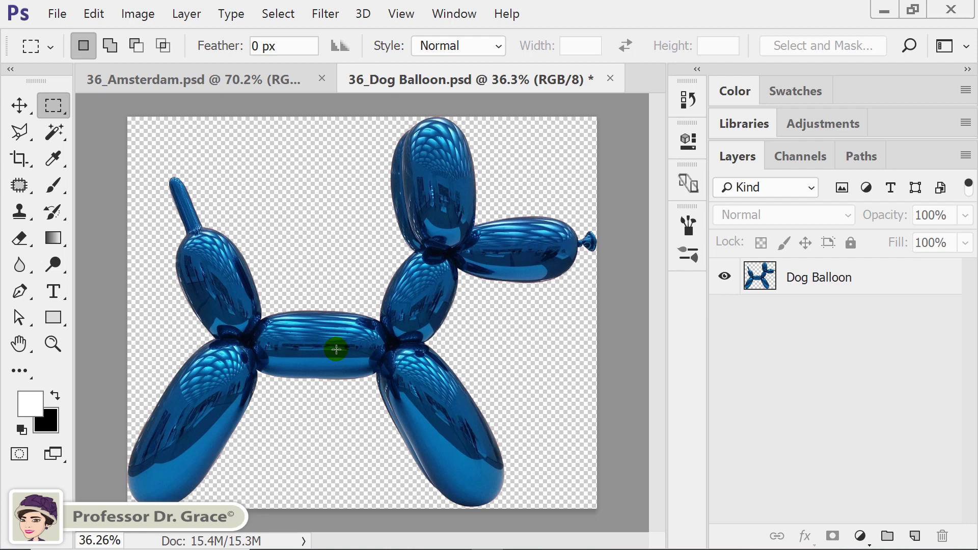
left_click(57, 14)
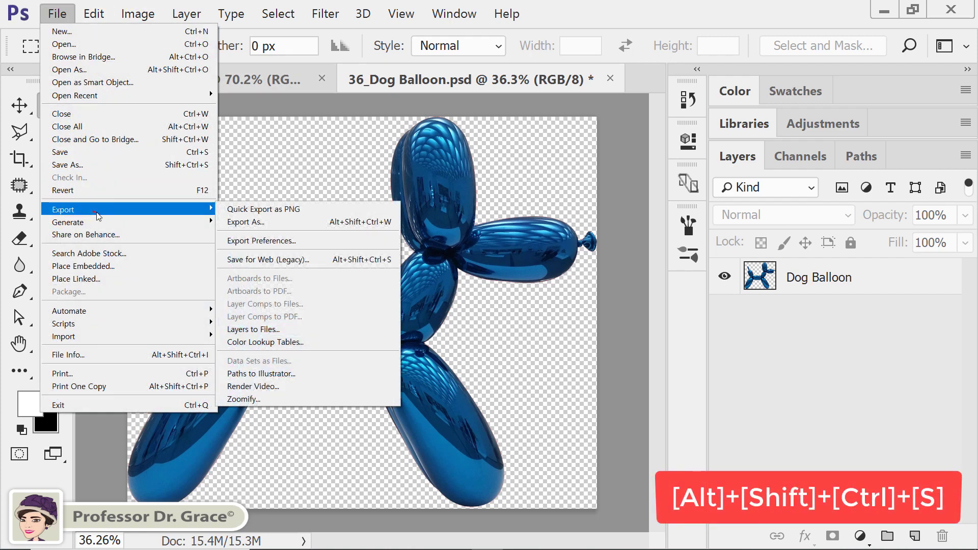
mouse_move(128, 209)
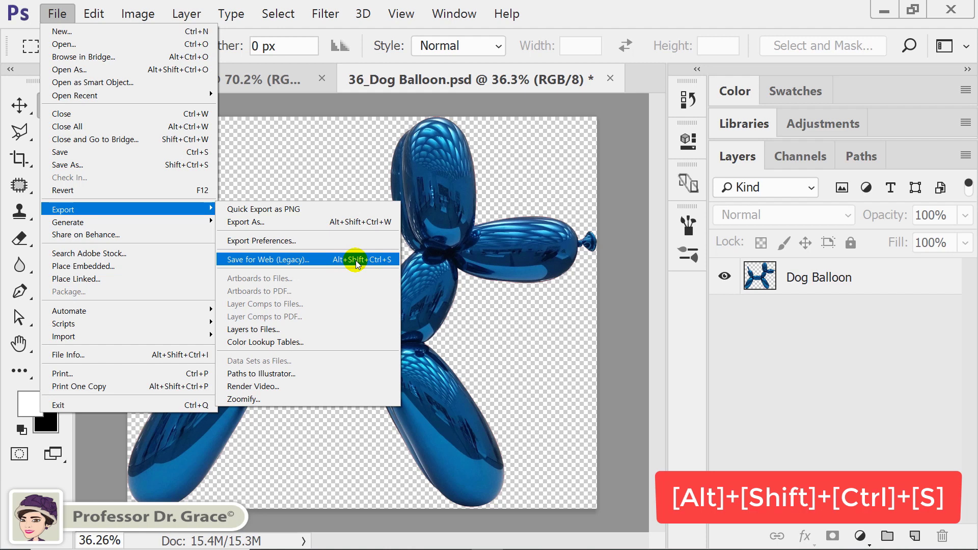
Step: Export the trimmed balloon dog via Save for Web (Legacy) as a transparent PNG-24
left_click(389, 260)
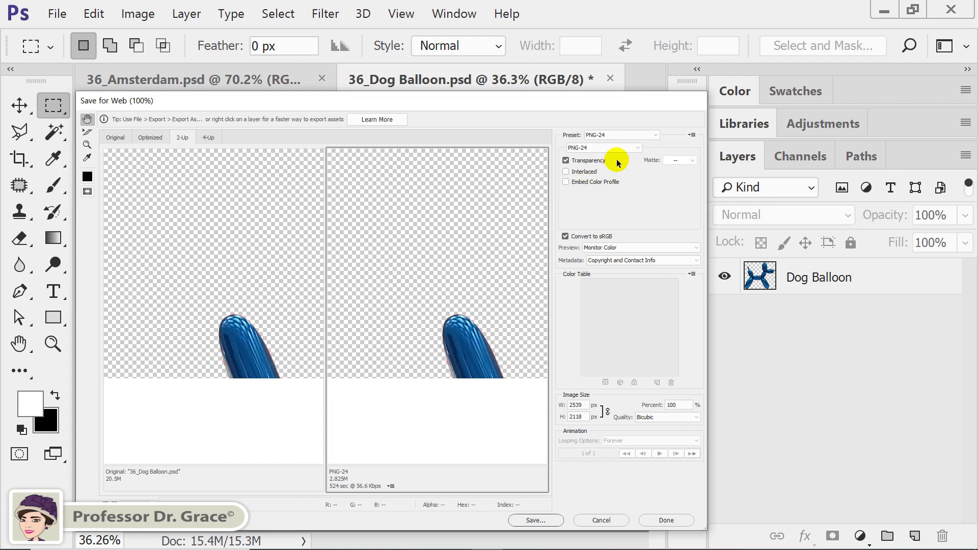
left_click(637, 150)
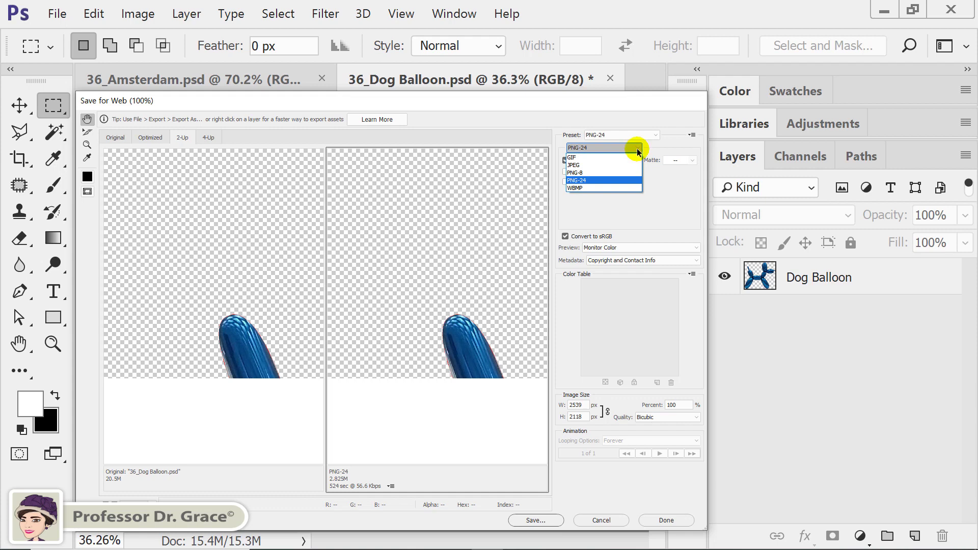
left_click(596, 180)
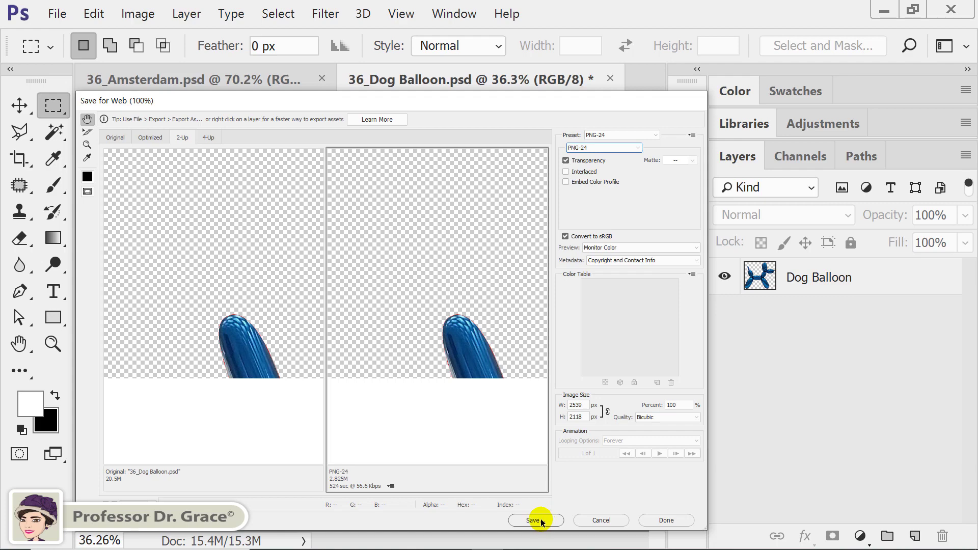
left_click(662, 521)
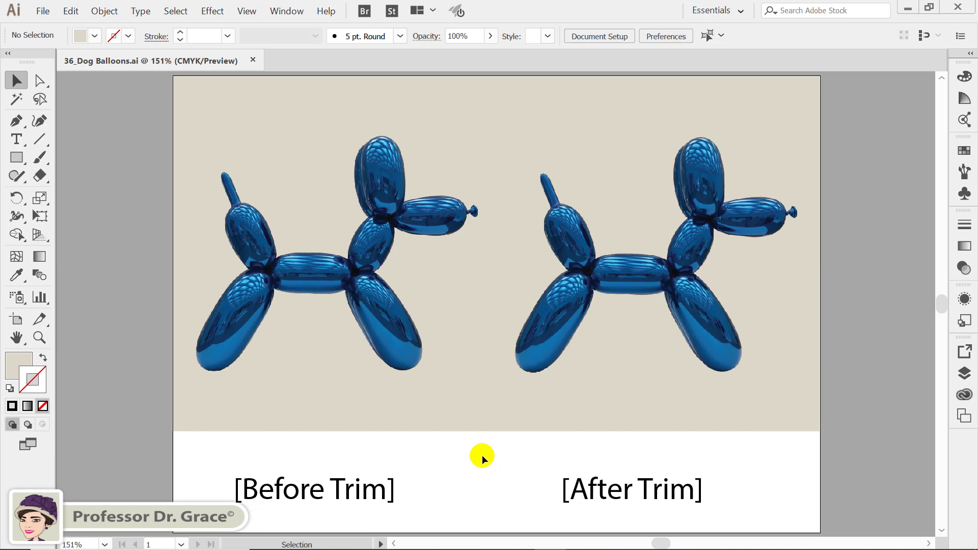
left_click(402, 332)
left_click(401, 332)
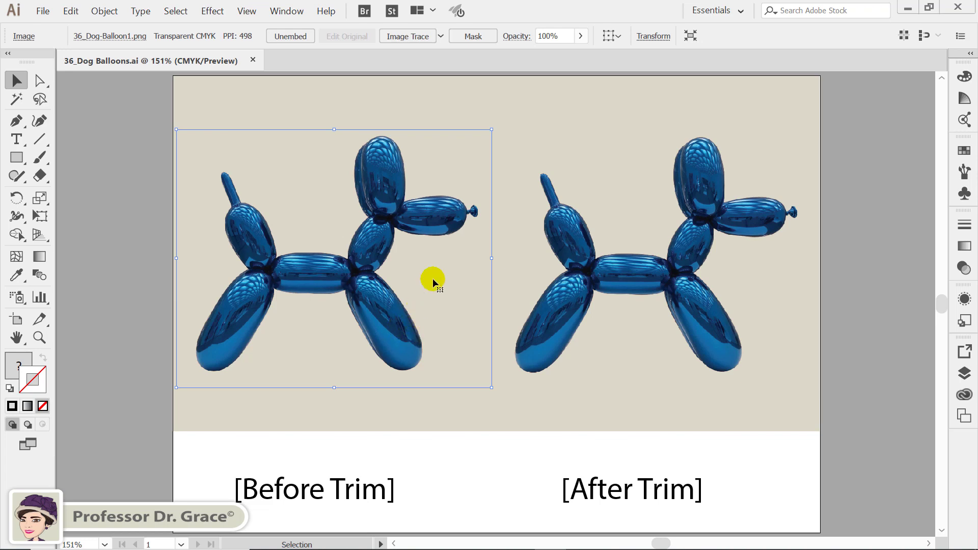
left_click(379, 146)
left_click(673, 277)
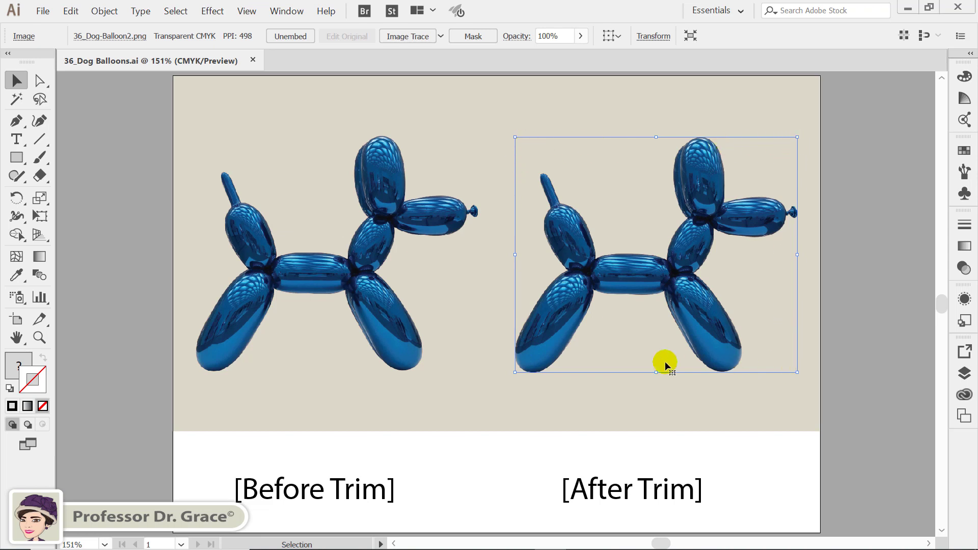
left_click(484, 374)
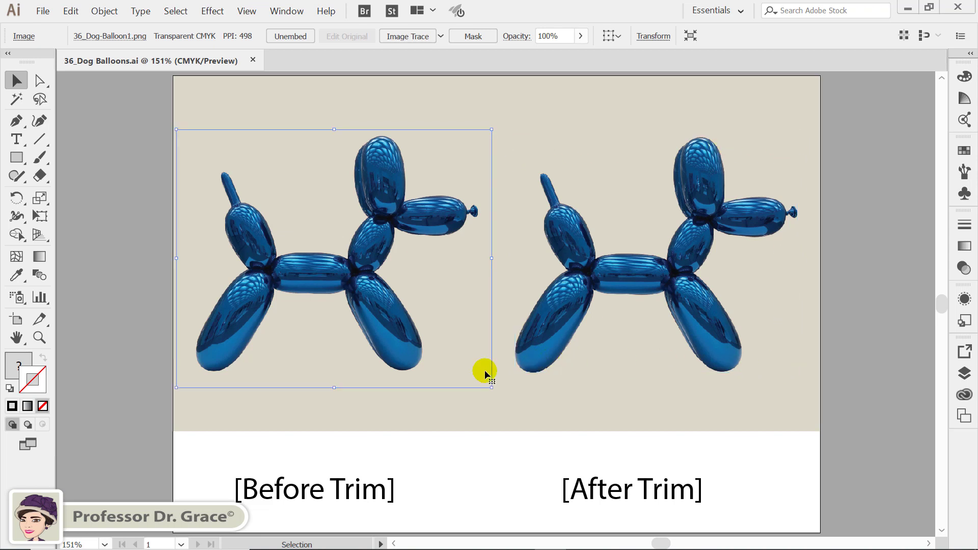
left_click(494, 393)
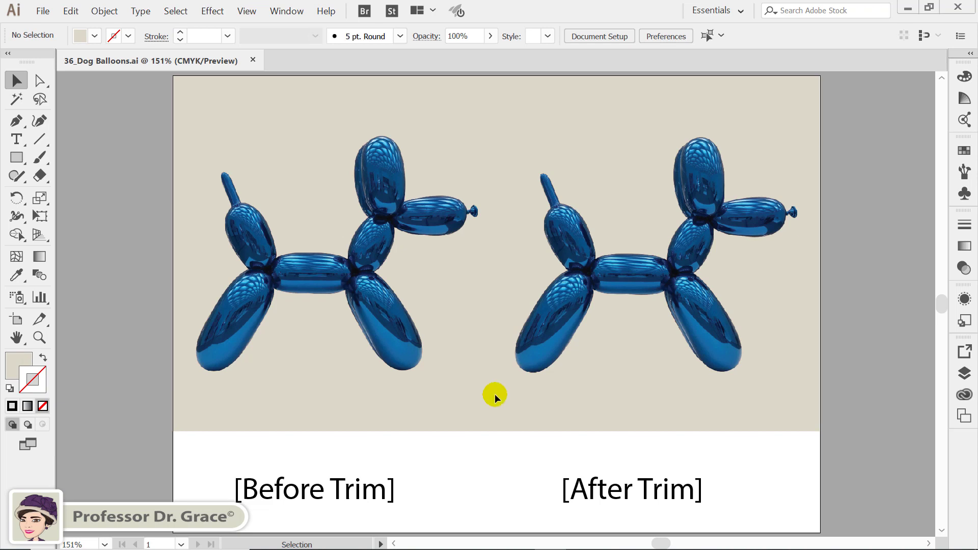
left_click(393, 331)
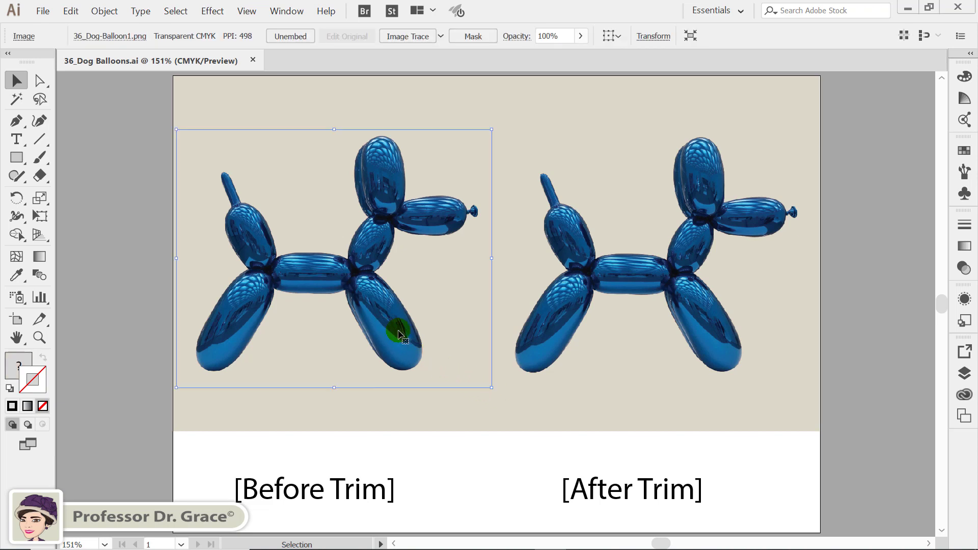
left_click_drag(348, 330, 305, 332)
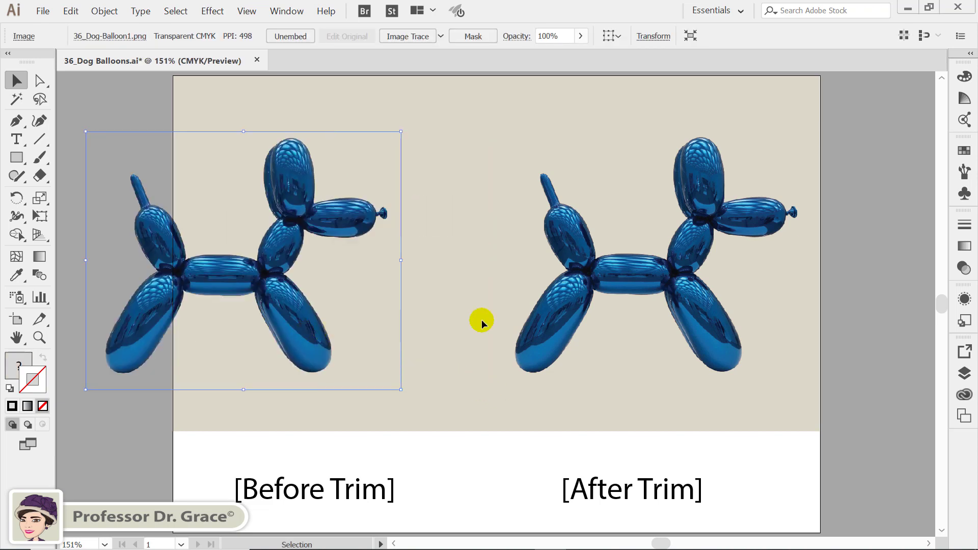
left_click_drag(572, 286, 703, 380)
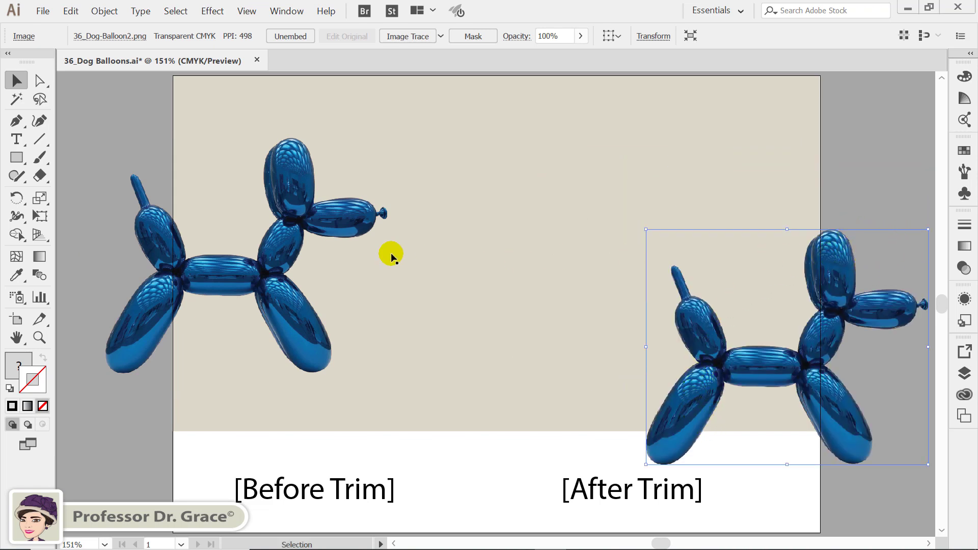
left_click(104, 204)
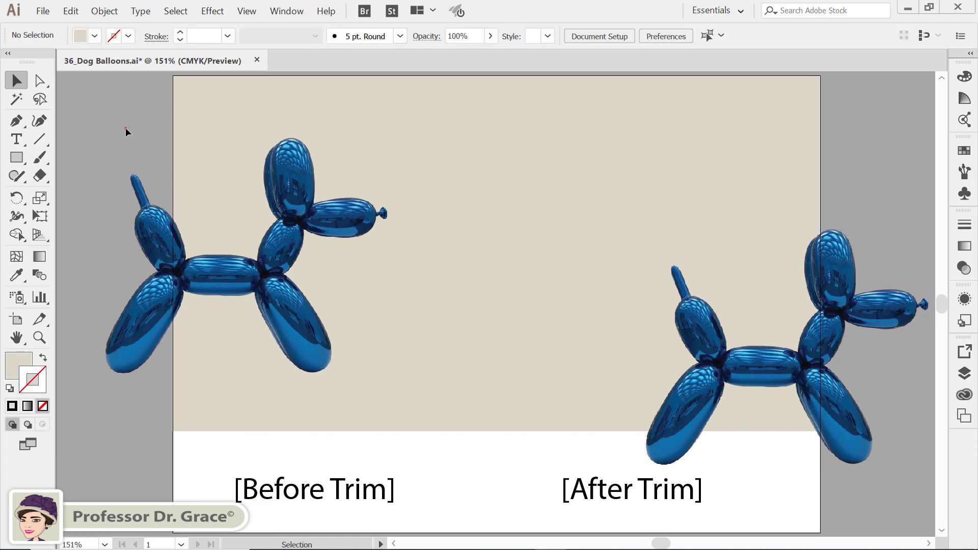
key("ctrl+z")
key("ctrl+z")
left_click(132, 196)
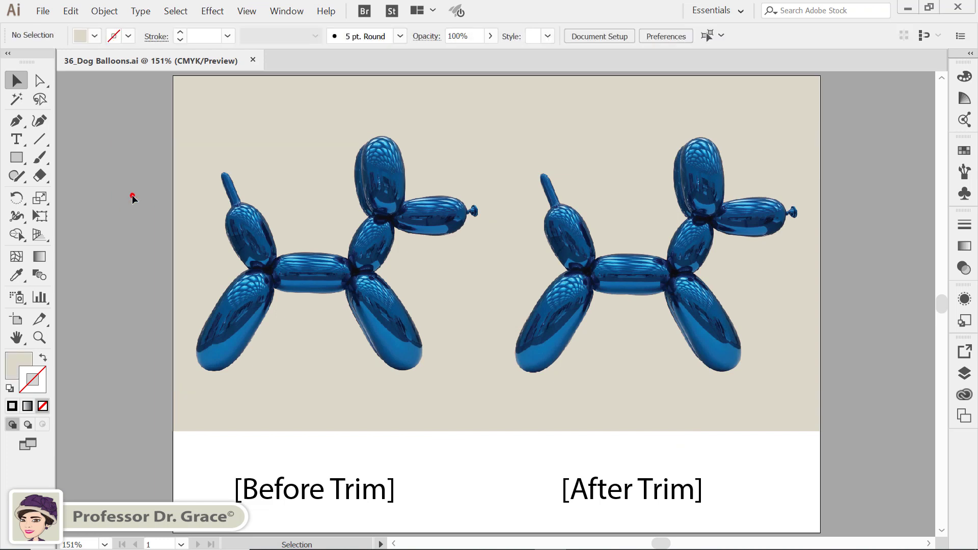